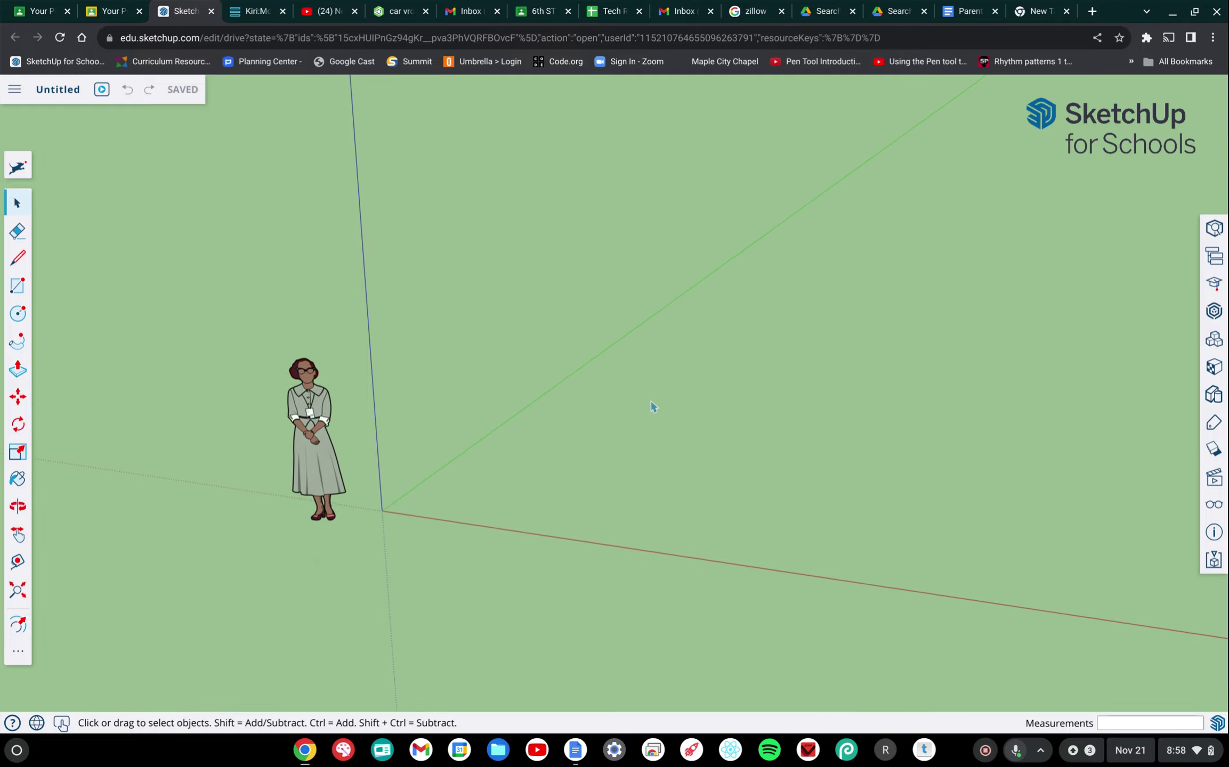
# Orbit around the standing figure and the axes to examine the scene from high, low and sideways angles.
pyautogui.scroll(3, 651, 402)
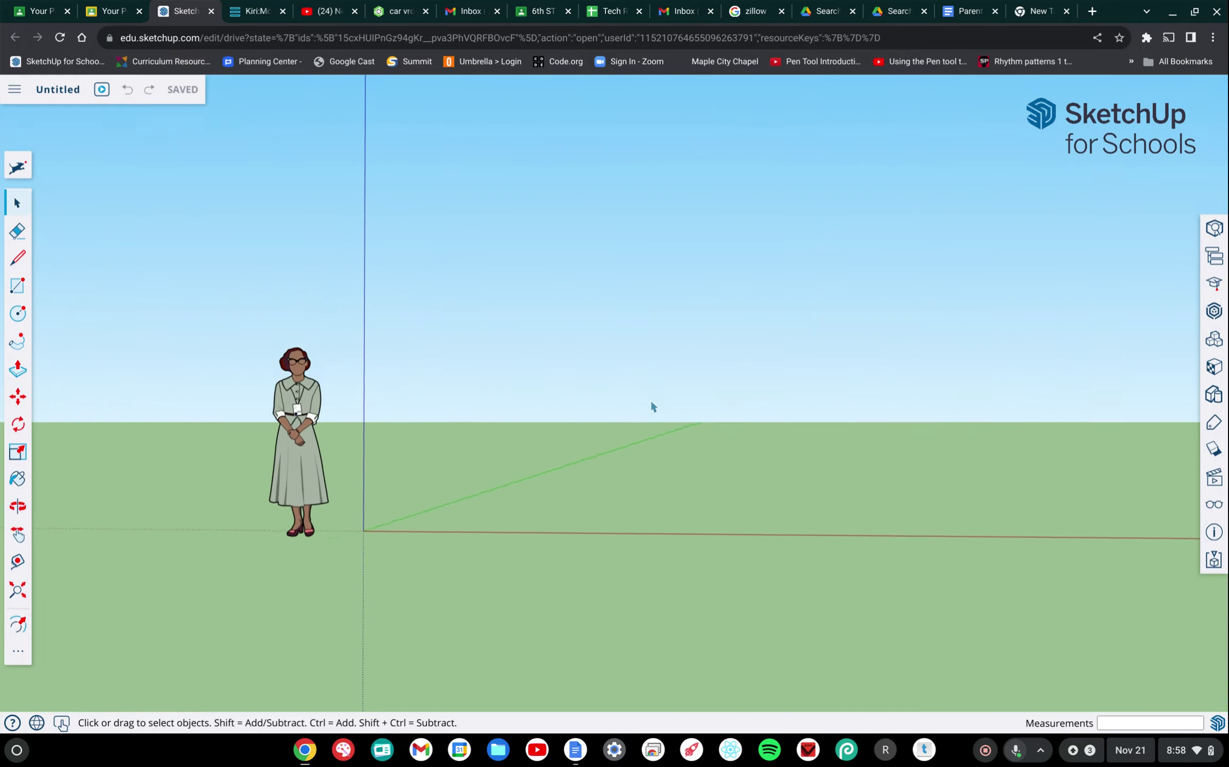
pyautogui.scroll(-8, 651, 402)
pyautogui.scroll(3, 651, 402)
pyautogui.scroll(5, 653, 406)
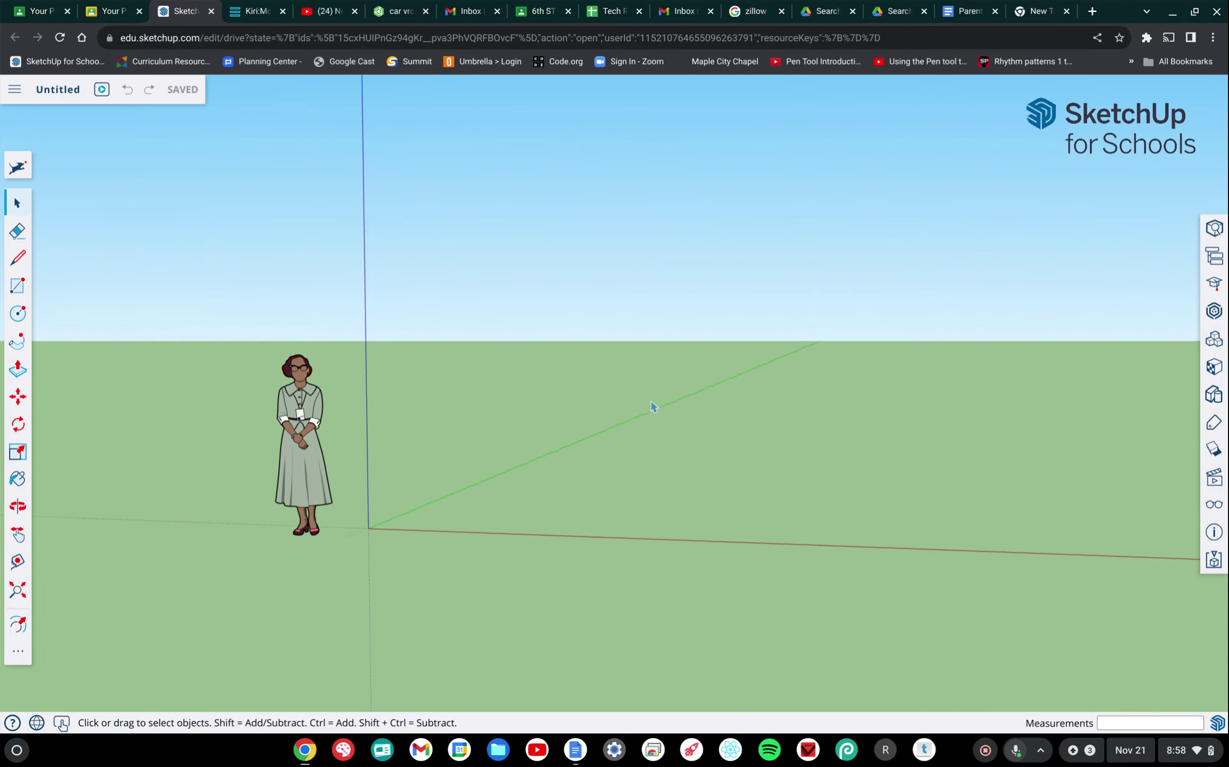
pyautogui.scroll(5, 653, 406)
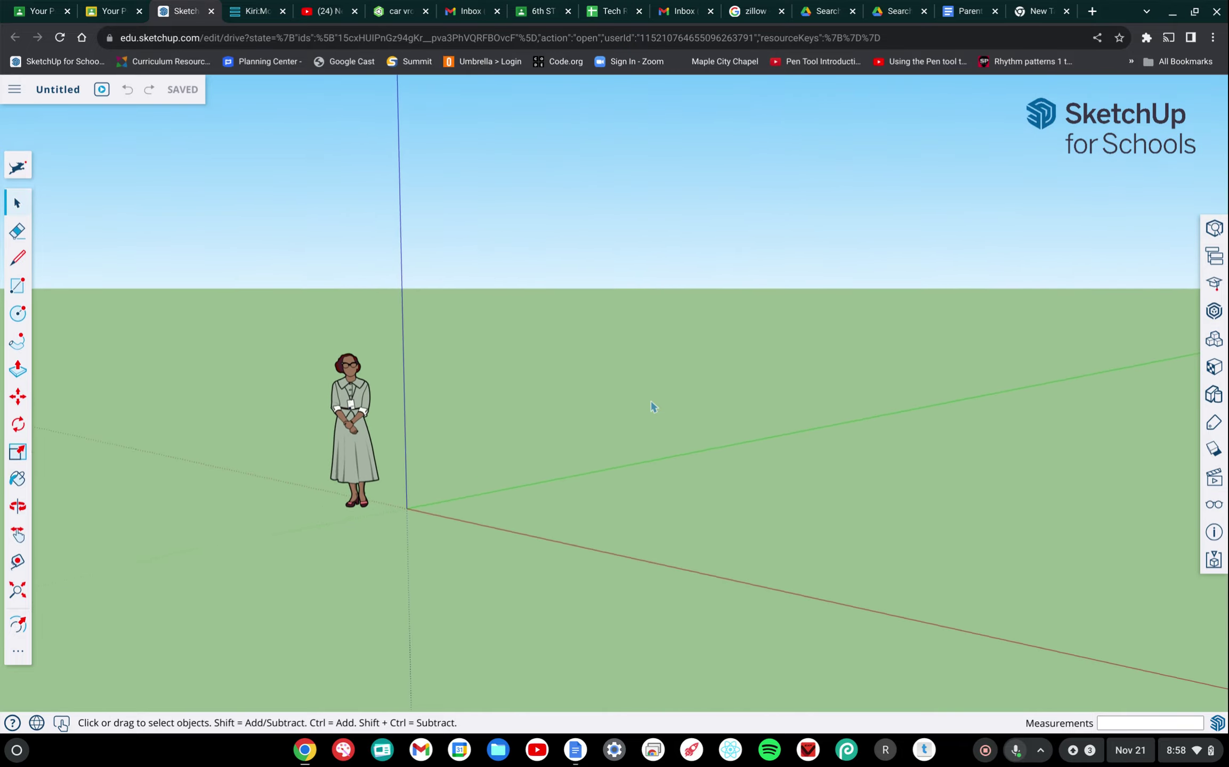
pyautogui.scroll(-10, 654, 406)
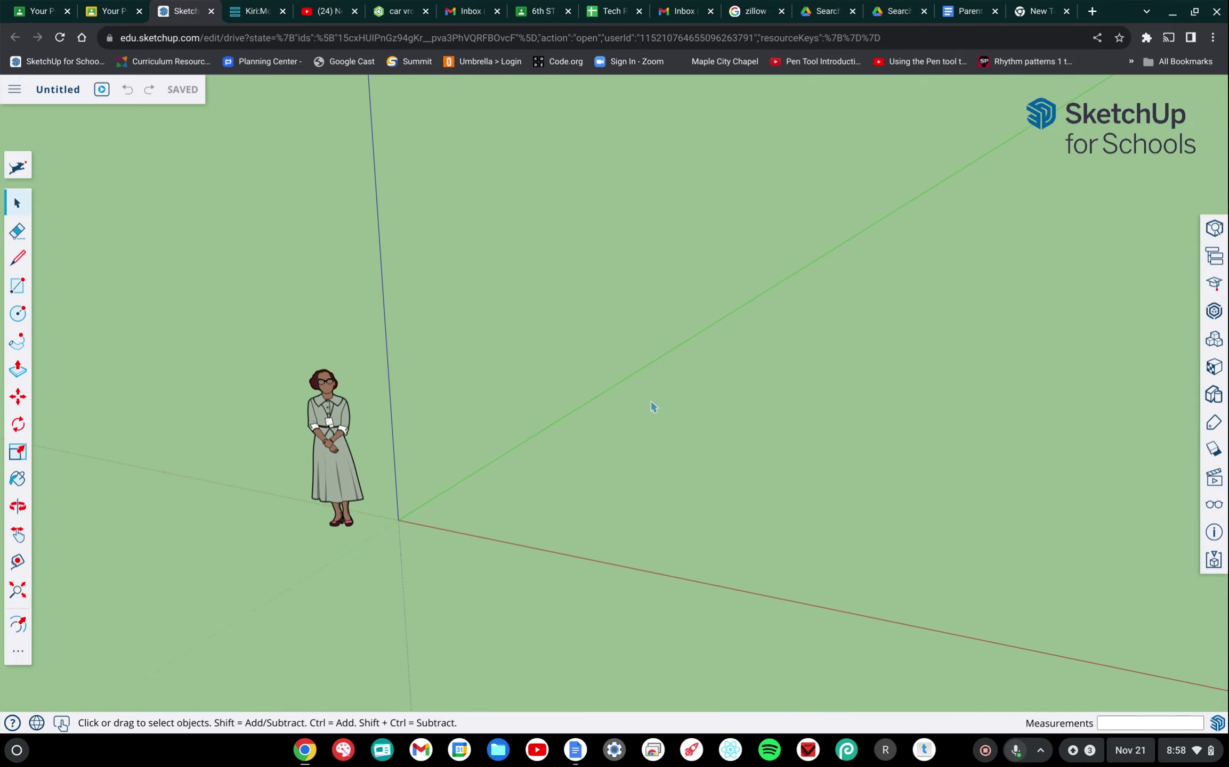
pyautogui.scroll(5, 653, 406)
pyautogui.hscroll(-4, 653, 406)
pyautogui.hscroll(-2, 653, 406)
pyautogui.hscroll(5, 653, 406)
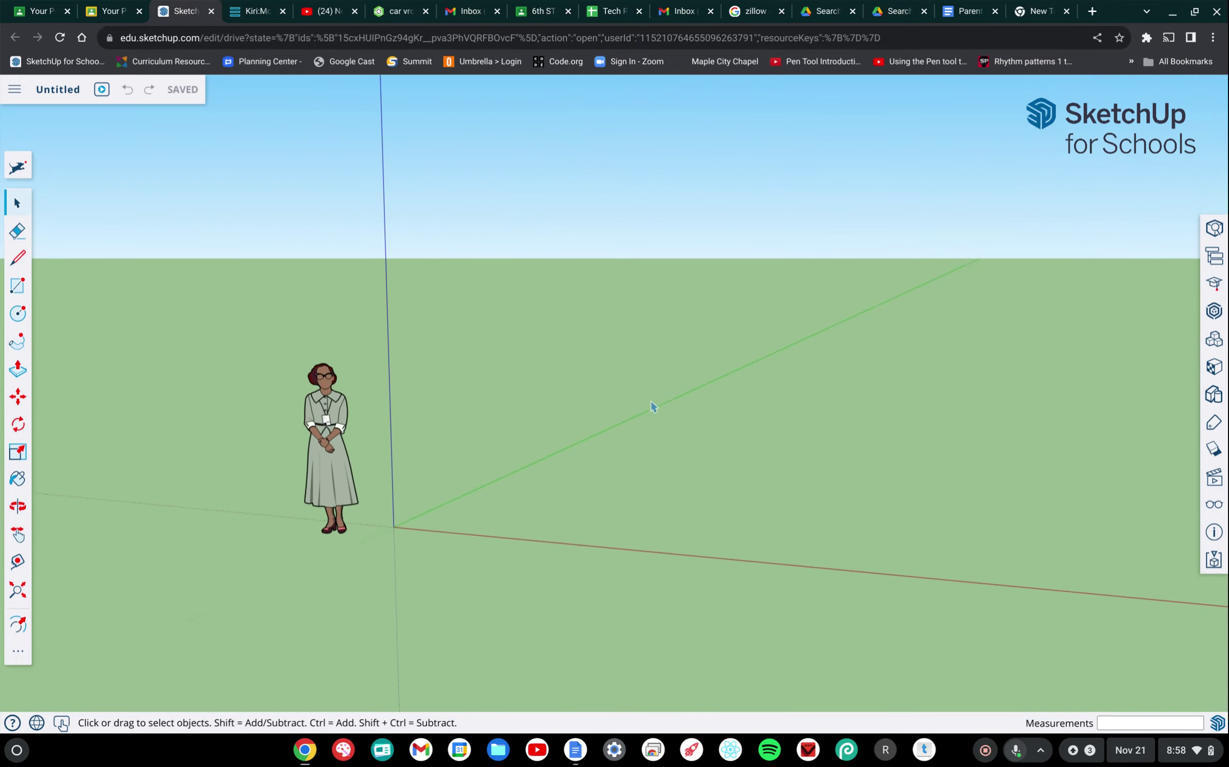
pyautogui.scroll(6, 654, 406)
pyautogui.scroll(-3, 654, 406)
pyautogui.hscroll(4, 654, 406)
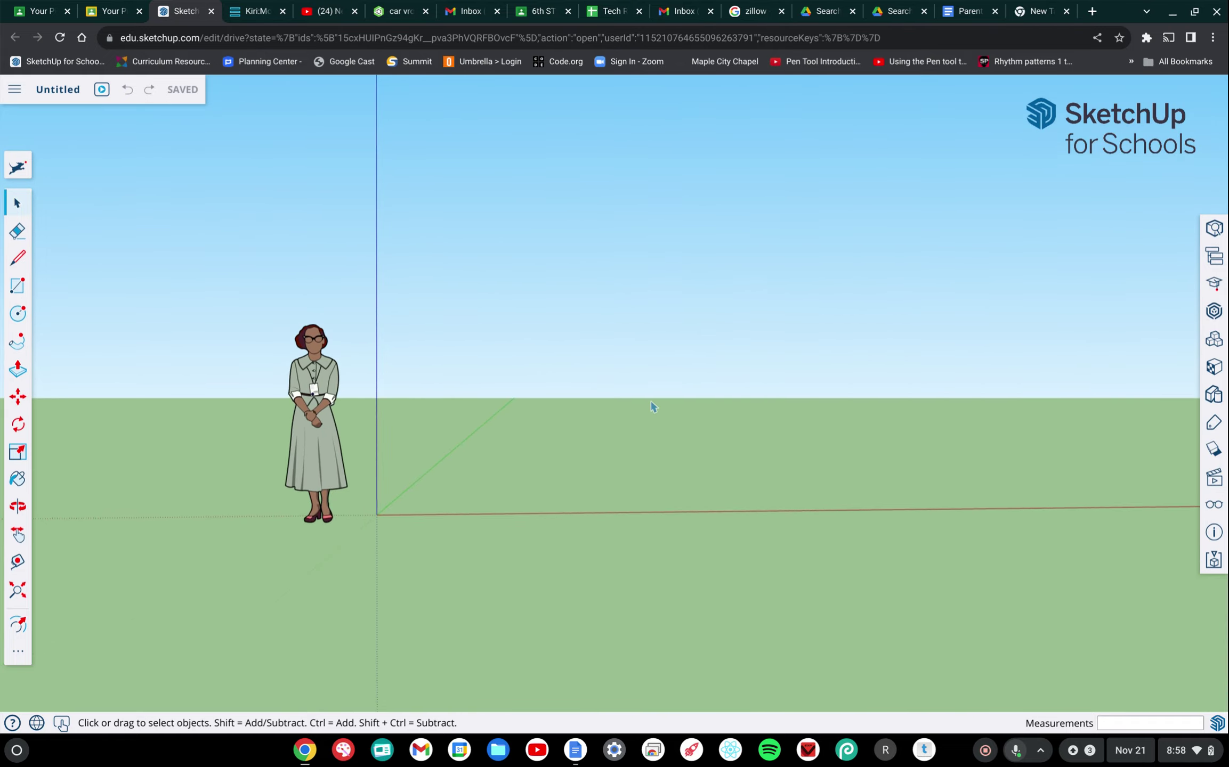
pyautogui.scroll(-6, 653, 406)
pyautogui.scroll(2, 654, 406)
pyautogui.scroll(4, 653, 406)
pyautogui.hscroll(-3, 653, 406)
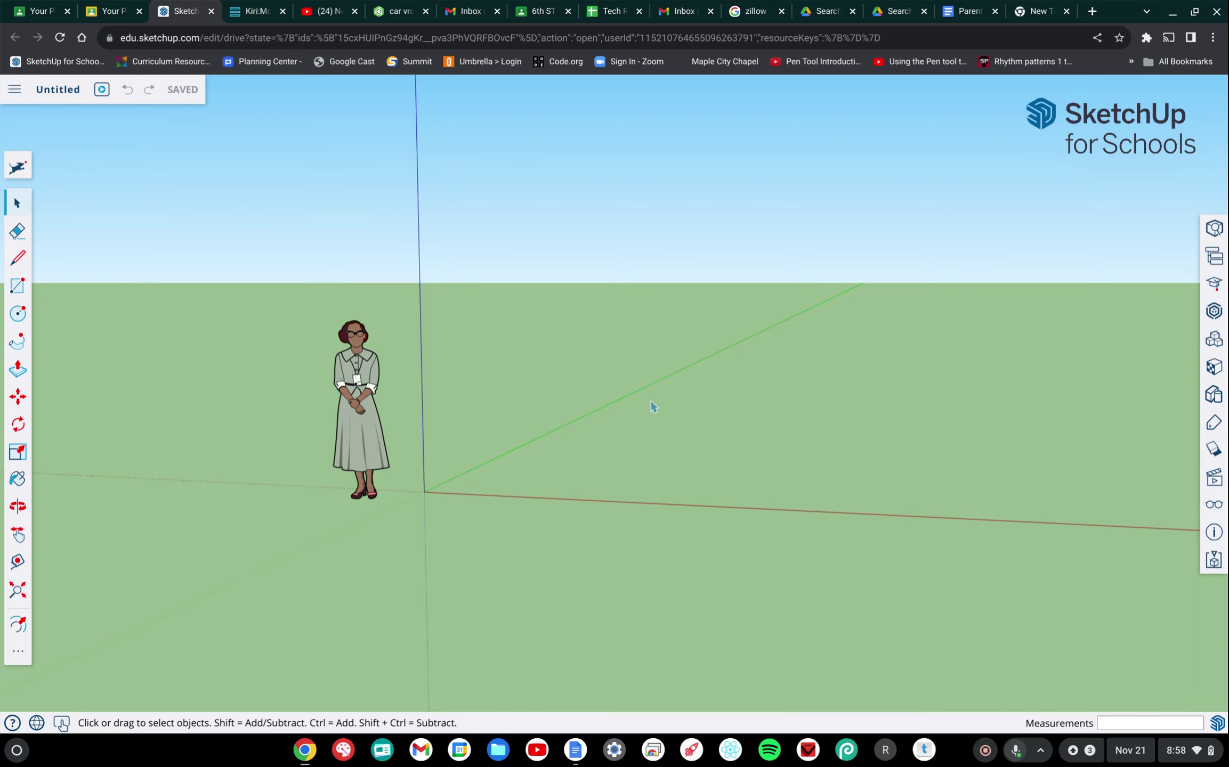
# Pan across the scene in all directions to view the standing figure and axes origin from shifted positions.
pyautogui.keyDown('shift'); pyautogui.hscroll(3, 653, 407); pyautogui.keyUp('shift')
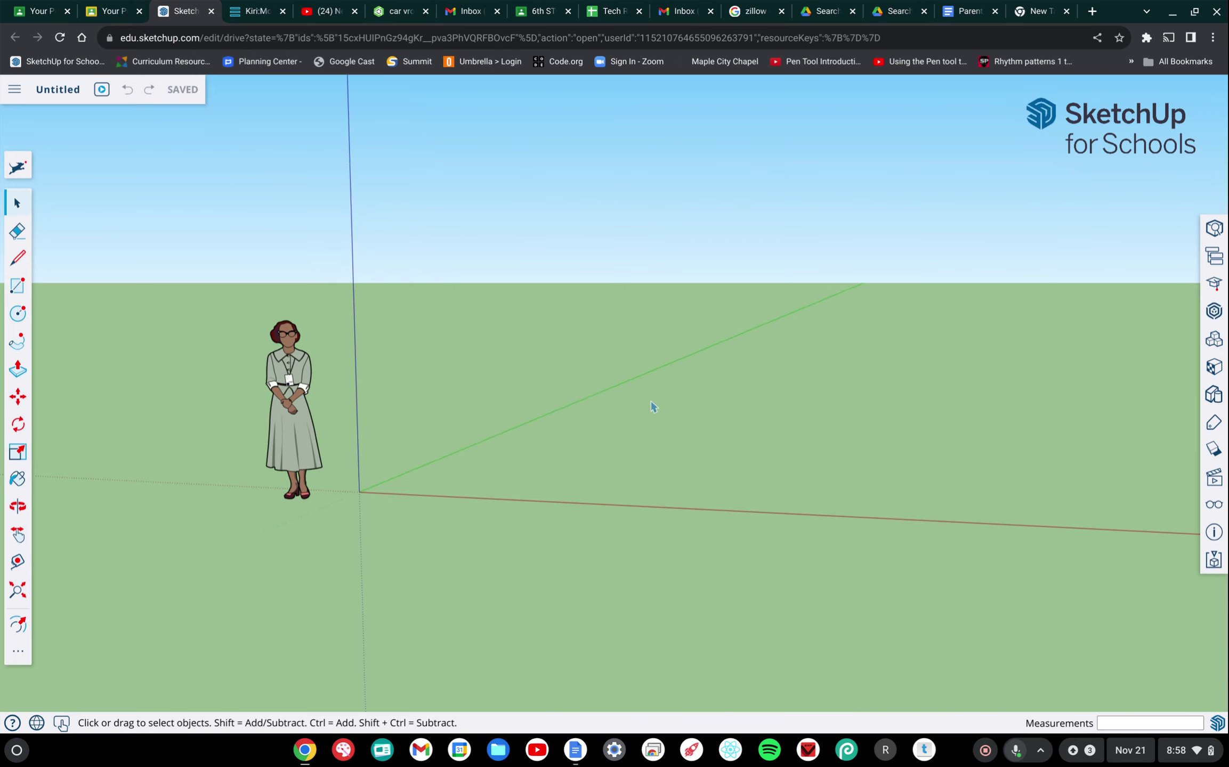
pyautogui.keyDown('shift'); pyautogui.hscroll(-4, 653, 407); pyautogui.keyUp('shift')
pyautogui.keyDown('shift'); pyautogui.hscroll(-5, 653, 407); pyautogui.keyUp('shift')
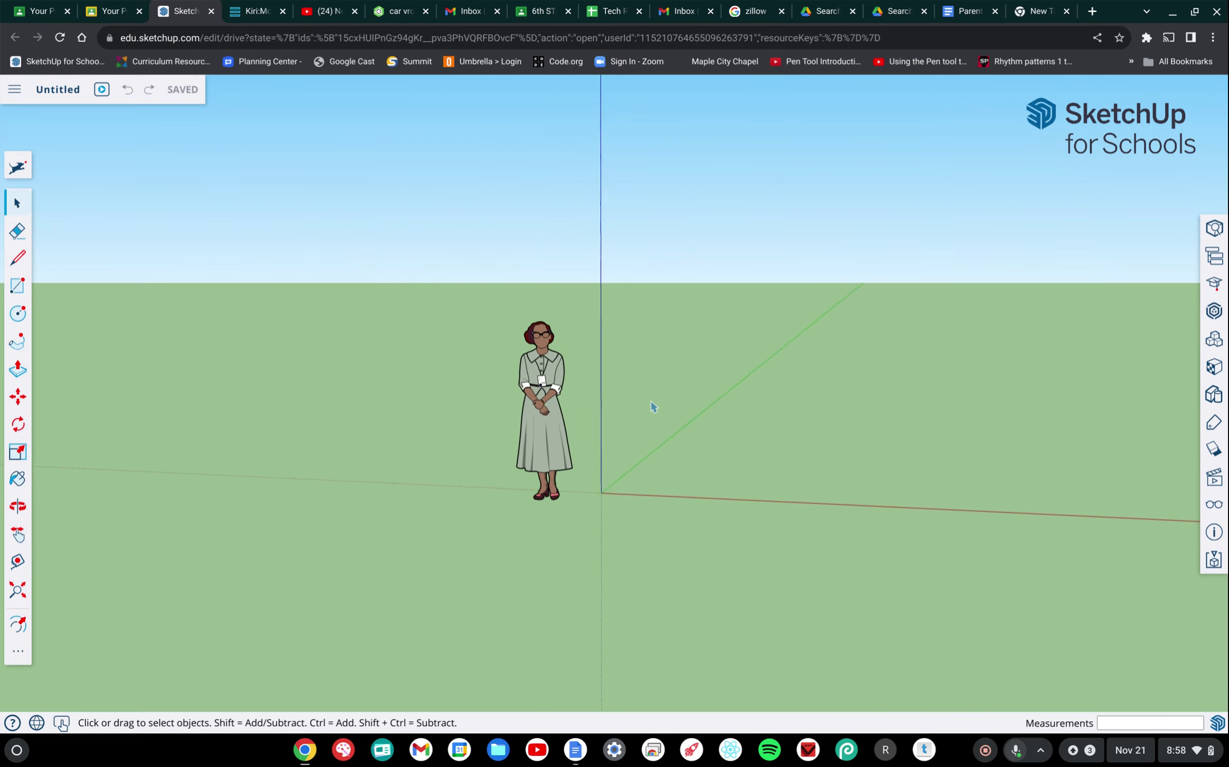
pyautogui.keyDown('shift'); pyautogui.hscroll(4, 653, 407); pyautogui.keyUp('shift')
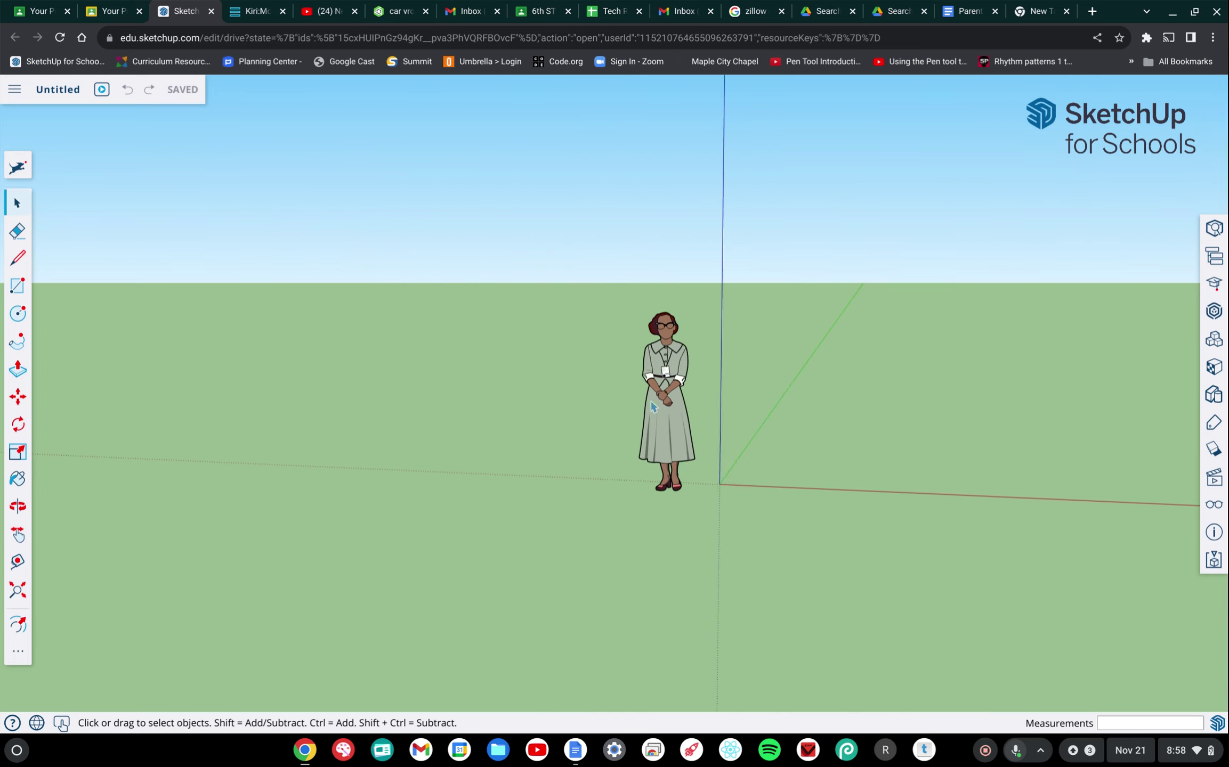
pyautogui.keyDown('shift'); pyautogui.hscroll(-3, 654, 407); pyautogui.keyUp('shift')
pyautogui.keyDown('shift'); pyautogui.hscroll(2, 653, 407); pyautogui.keyUp('shift')
pyautogui.keyDown('shift'); pyautogui.hscroll(-3, 653, 407); pyautogui.keyUp('shift')
pyautogui.keyDown('shift'); pyautogui.hscroll(2, 654, 408); pyautogui.keyUp('shift')
pyautogui.keyDown('shift'); pyautogui.hscroll(-1, 653, 407); pyautogui.keyUp('shift')
pyautogui.keyDown('shift'); pyautogui.hscroll(1, 653, 407); pyautogui.keyUp('shift')
pyautogui.scroll(3, 653, 407)
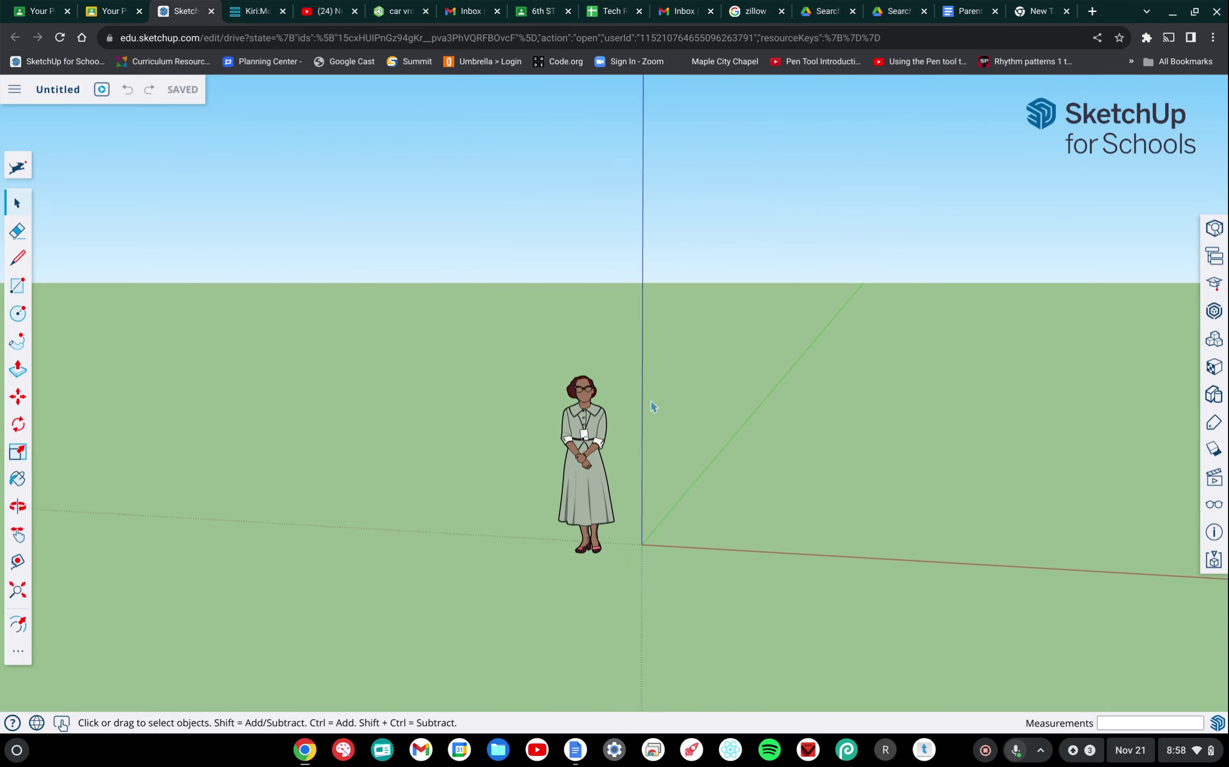
pyautogui.scroll(-4, 653, 407)
pyautogui.scroll(-1, 654, 407)
pyautogui.scroll(4, 654, 407)
pyautogui.scroll(-4, 654, 407)
pyautogui.scroll(1, 653, 407)
pyautogui.hscroll(-1, 653, 407)
pyautogui.keyDown('shift'); pyautogui.hscroll(2, 653, 407); pyautogui.keyUp('shift')
pyautogui.keyDown('shift'); pyautogui.hscroll(-4, 654, 407); pyautogui.keyUp('shift')
pyautogui.keyDown('shift'); pyautogui.hscroll(3, 653, 407); pyautogui.keyUp('shift')
pyautogui.keyDown('shift'); pyautogui.hscroll(-1, 653, 407); pyautogui.keyUp('shift')
pyautogui.hscroll(4, 654, 407)
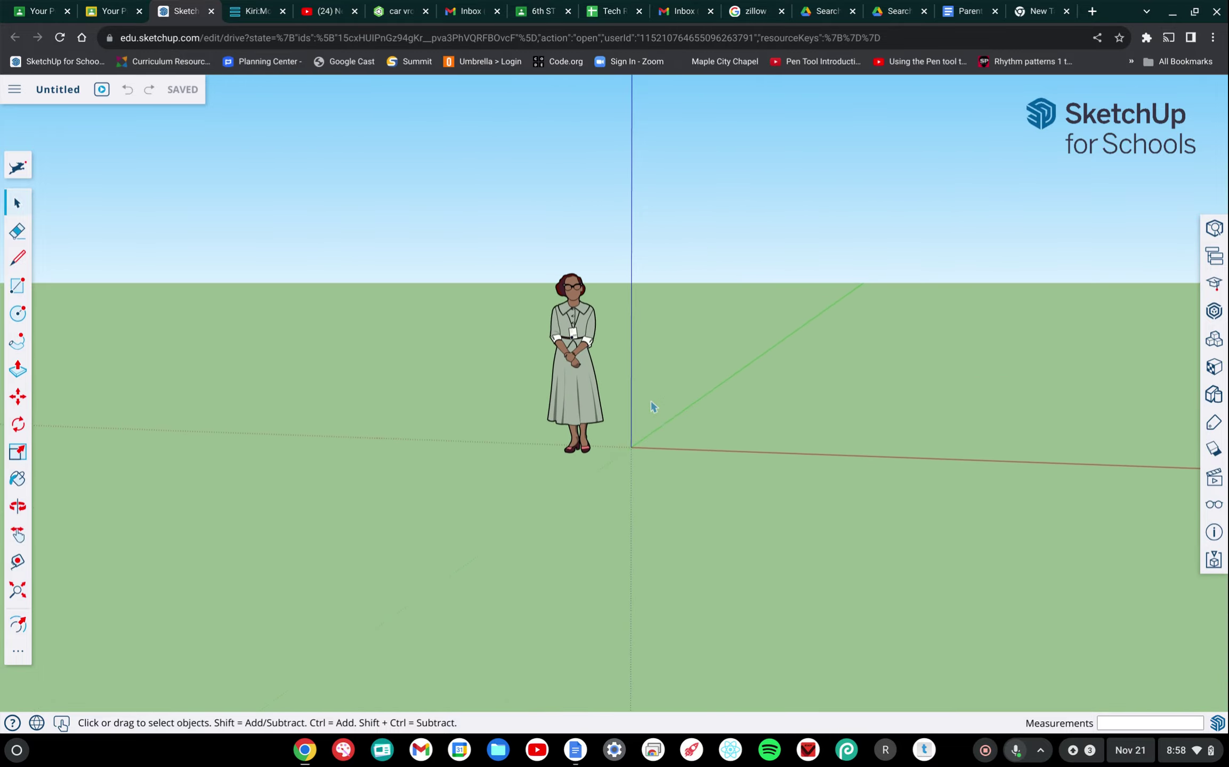
pyautogui.hscroll(-4, 653, 407)
pyautogui.hscroll(2, 653, 407)
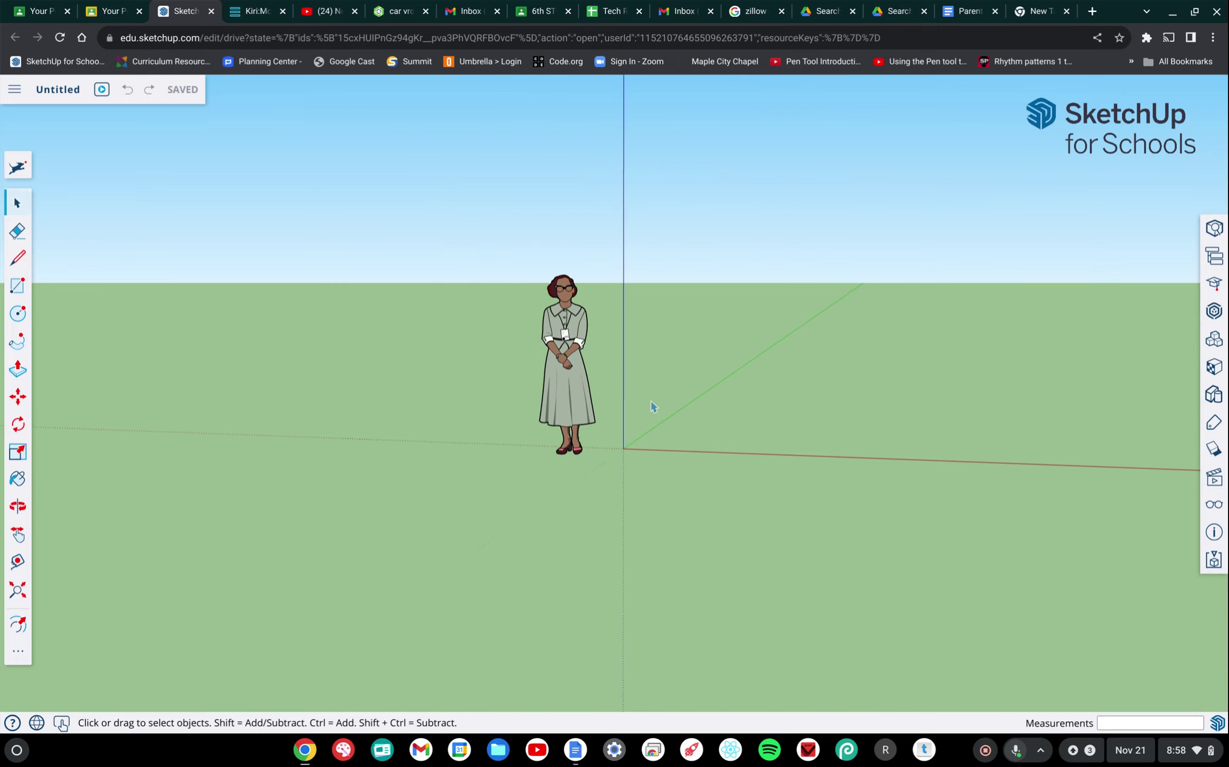
pyautogui.hscroll(-1, 653, 407)
# Zoom in and out on the standing figure to view it at nearer and farther distances.
pyautogui.scroll(3, 653, 407)
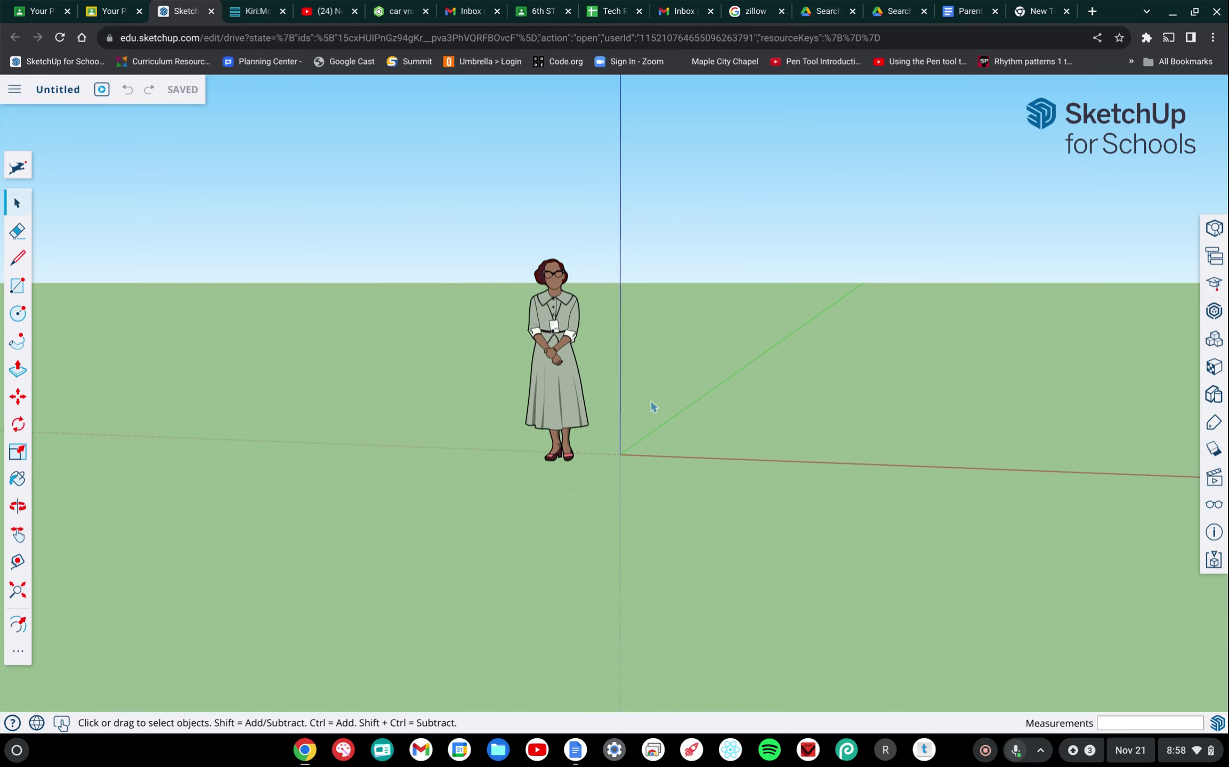
pyautogui.scroll(2, 653, 407)
pyautogui.scroll(-5, 654, 407)
pyautogui.scroll(3, 653, 407)
pyautogui.scroll(1, 653, 407)
pyautogui.scroll(-1, 653, 408)
pyautogui.scroll(1, 653, 408)
pyautogui.scroll(-1, 653, 407)
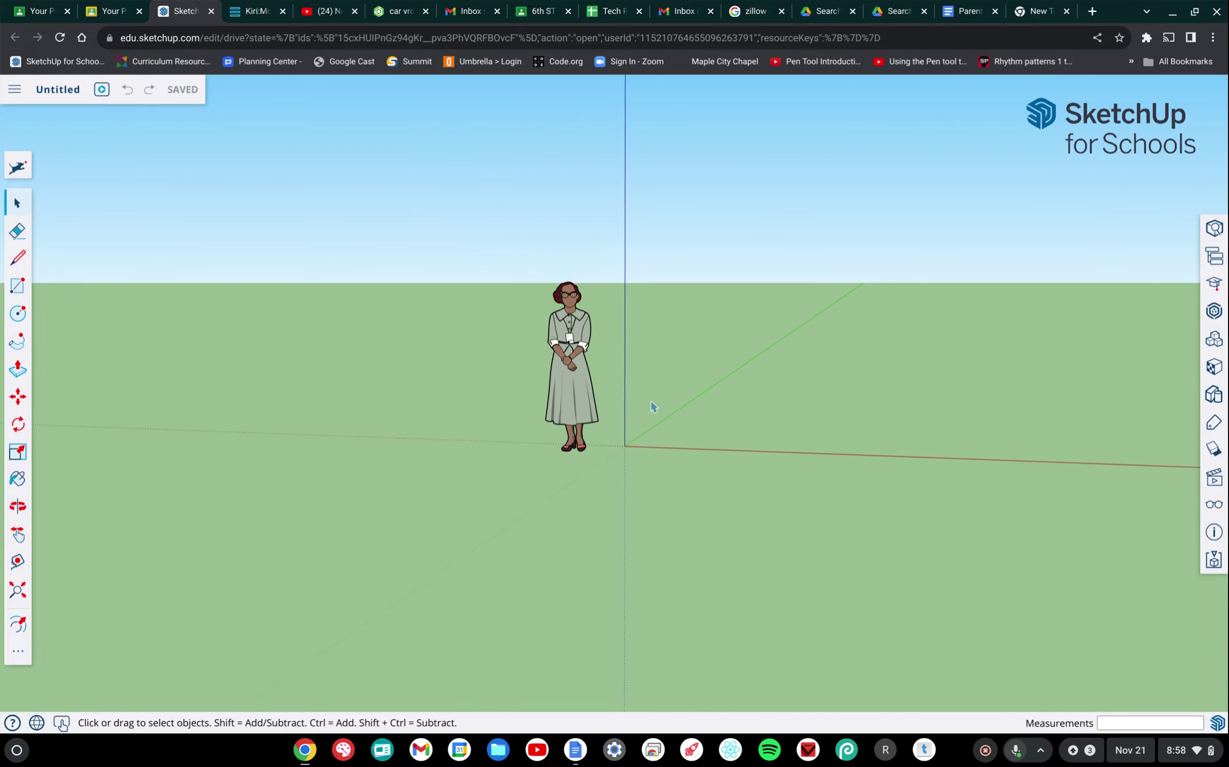
pyautogui.scroll(-3, 653, 407)
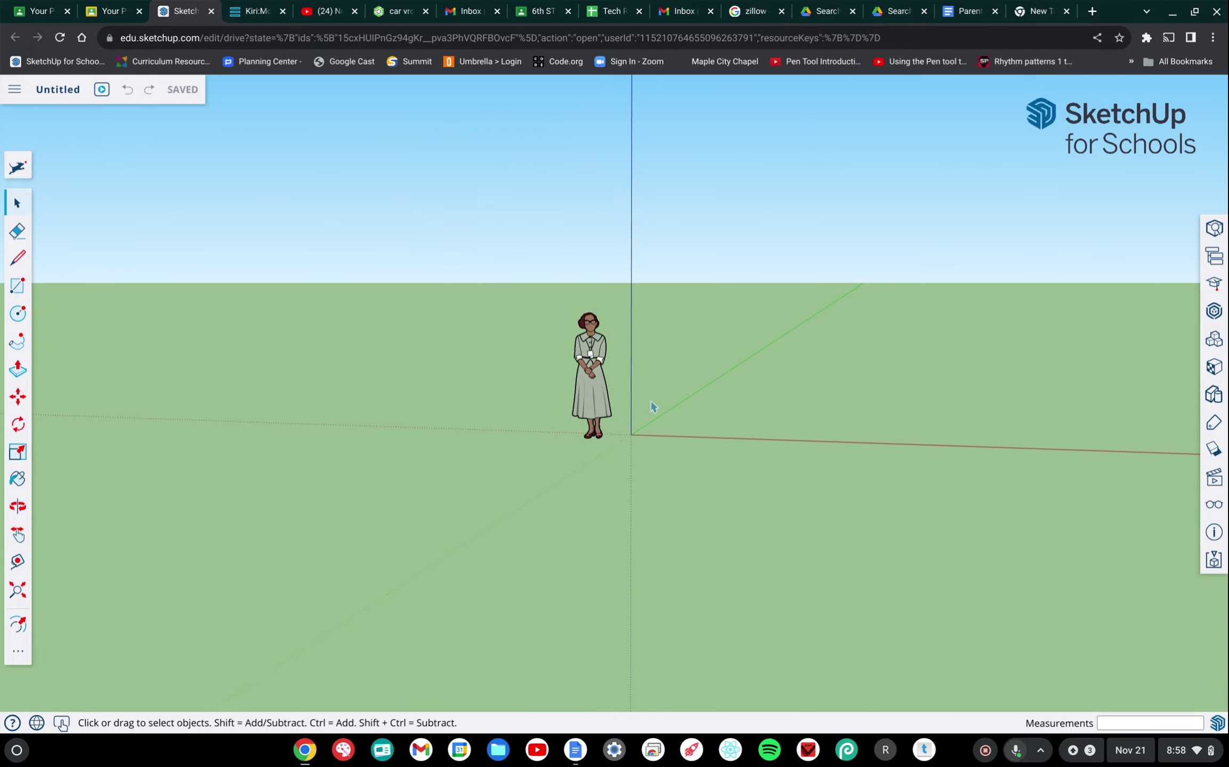
pyautogui.scroll(3, 653, 407)
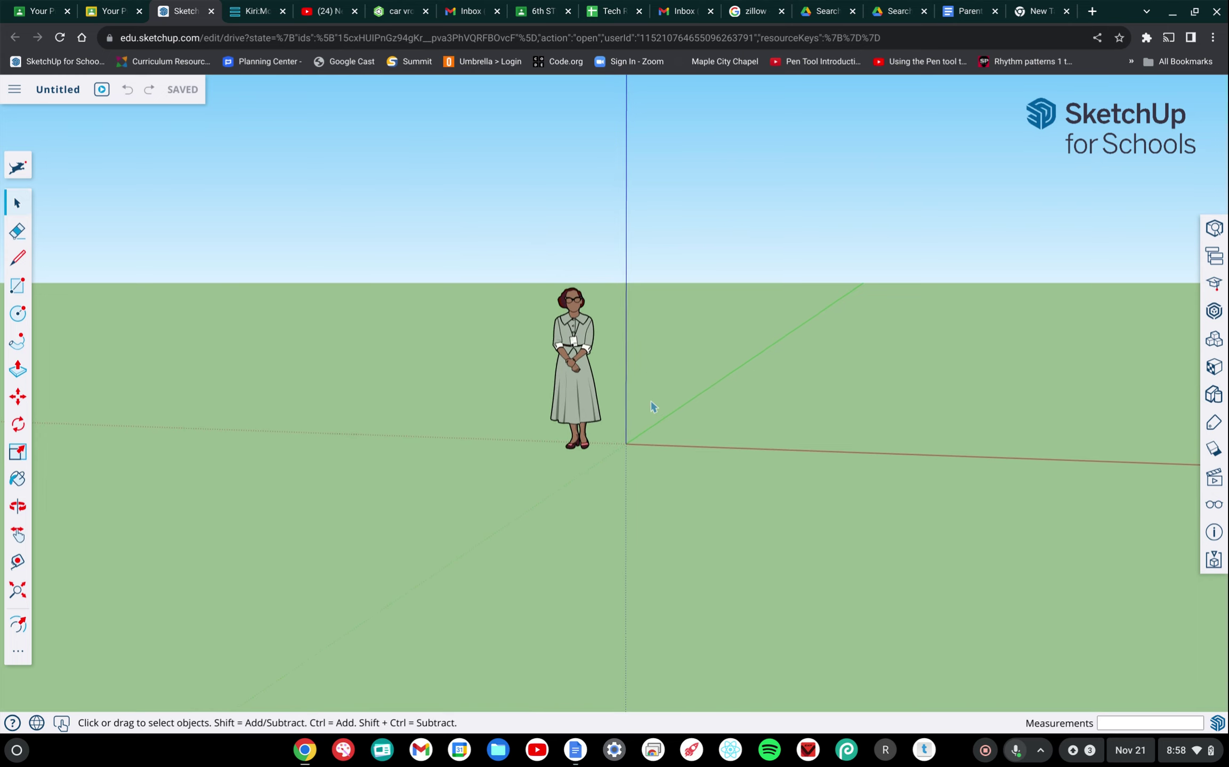
pyautogui.scroll(4, 653, 407)
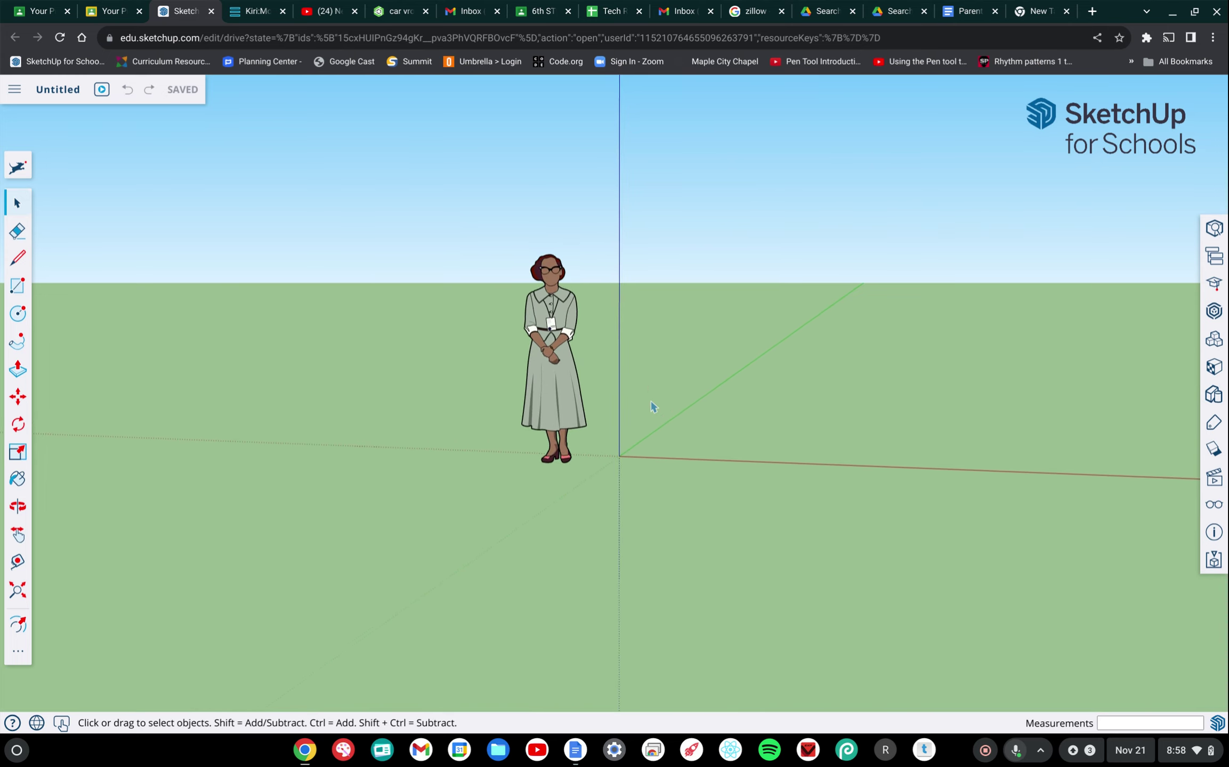
pyautogui.scroll(1, 654, 407)
pyautogui.scroll(1, 653, 407)
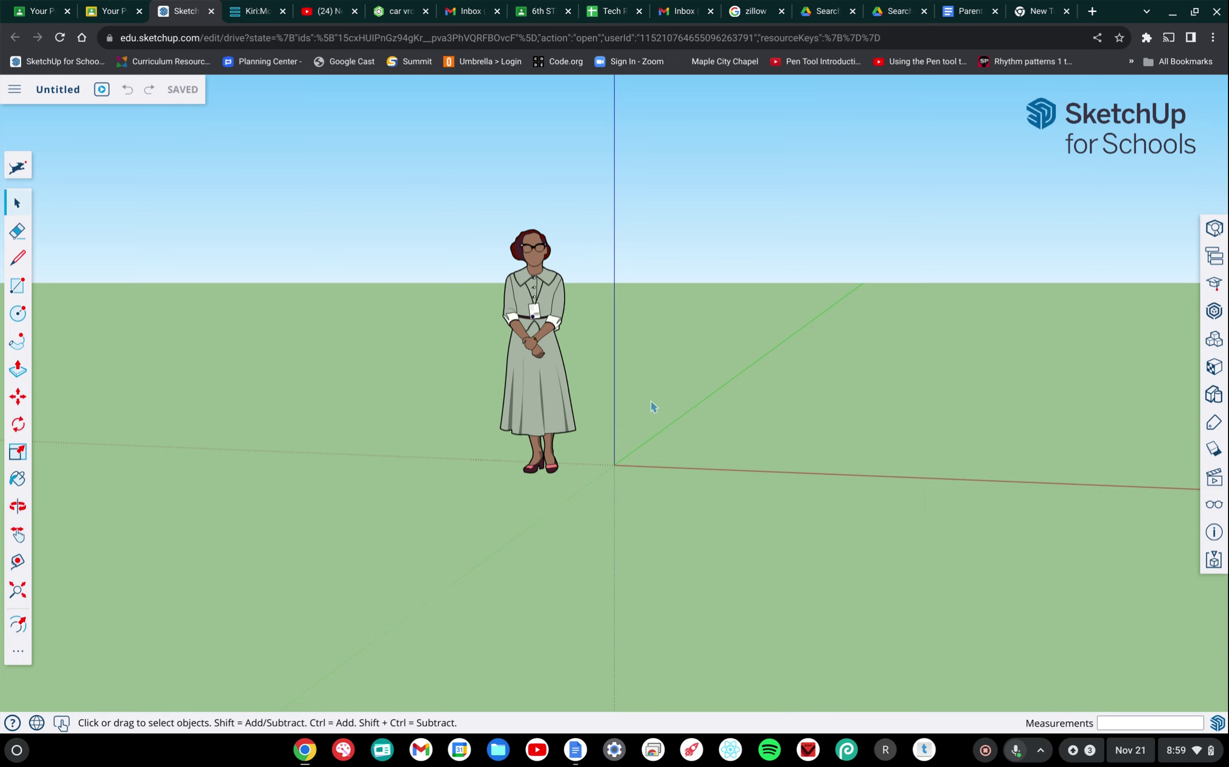
pyautogui.scroll(-2, 653, 407)
pyautogui.scroll(5, 653, 407)
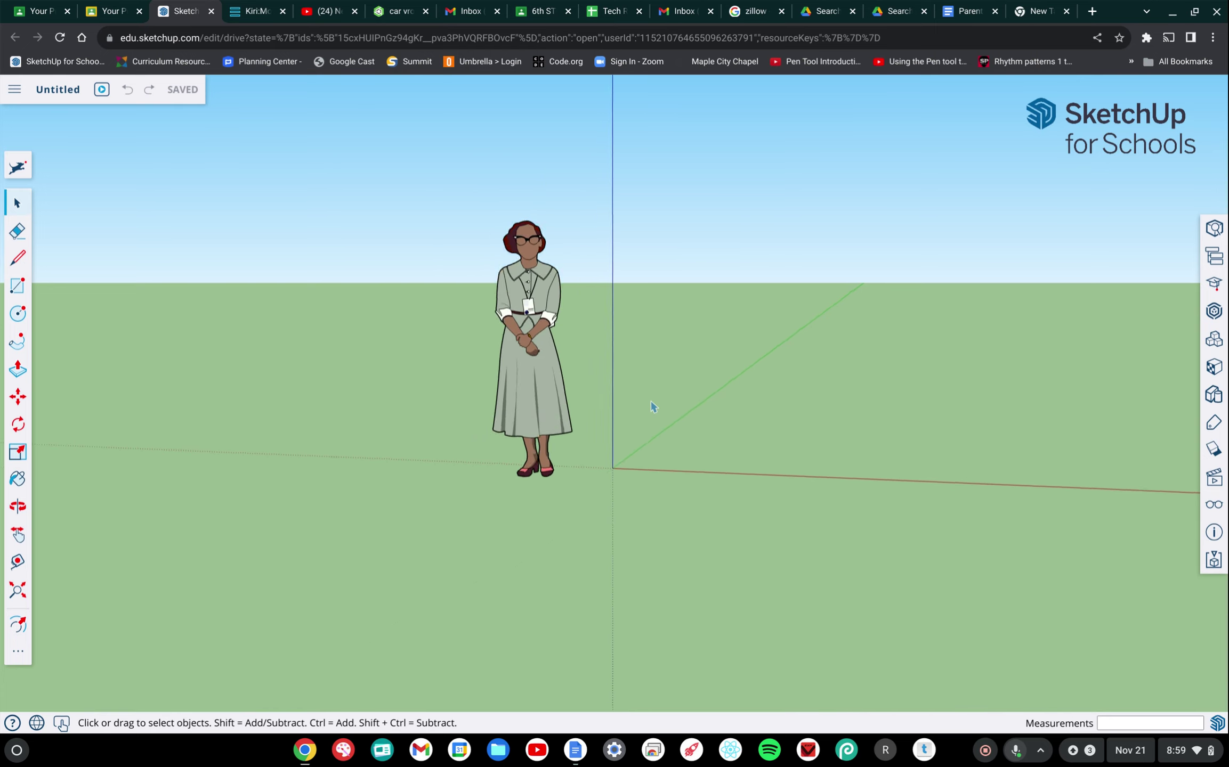
pyautogui.scroll(-4, 653, 408)
pyautogui.scroll(-2, 653, 408)
pyautogui.scroll(5, 653, 407)
pyautogui.scroll(-3, 654, 407)
pyautogui.scroll(-2, 653, 407)
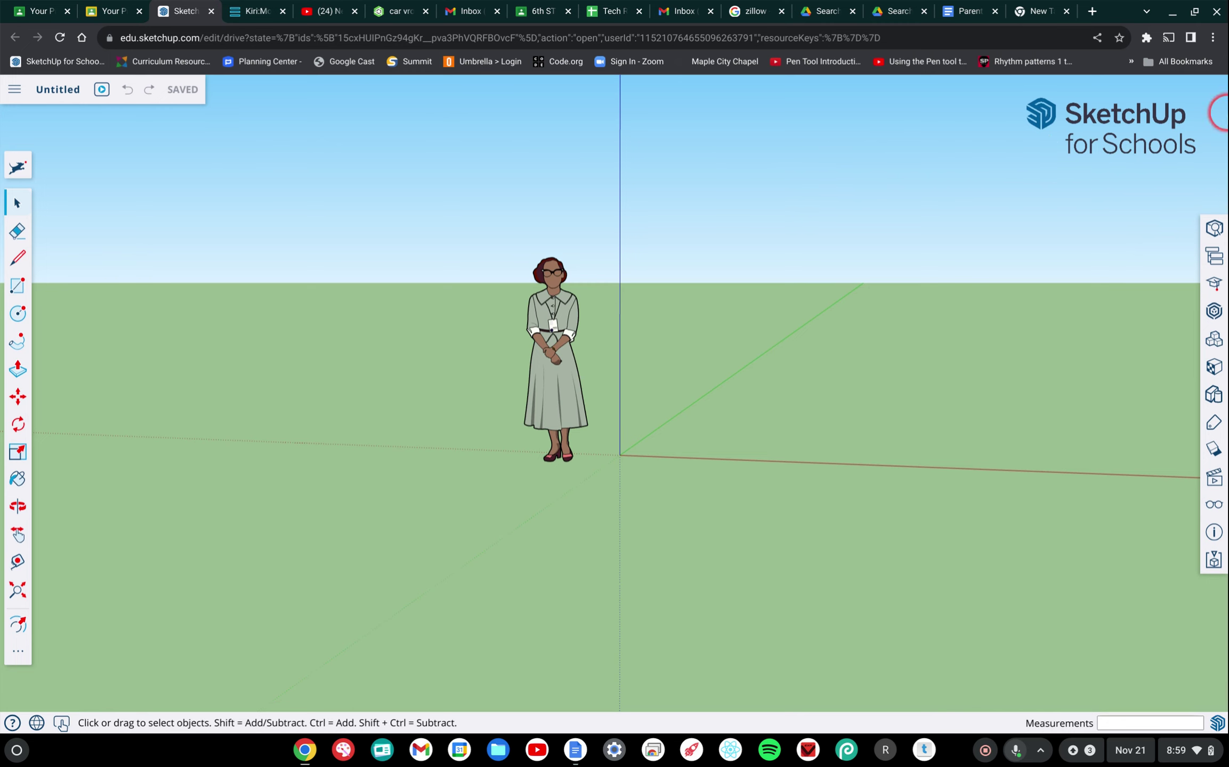
# Enlarge the browser page zoom to 175% so the modelling tools appear bigger.
pyautogui.click(1213, 38)
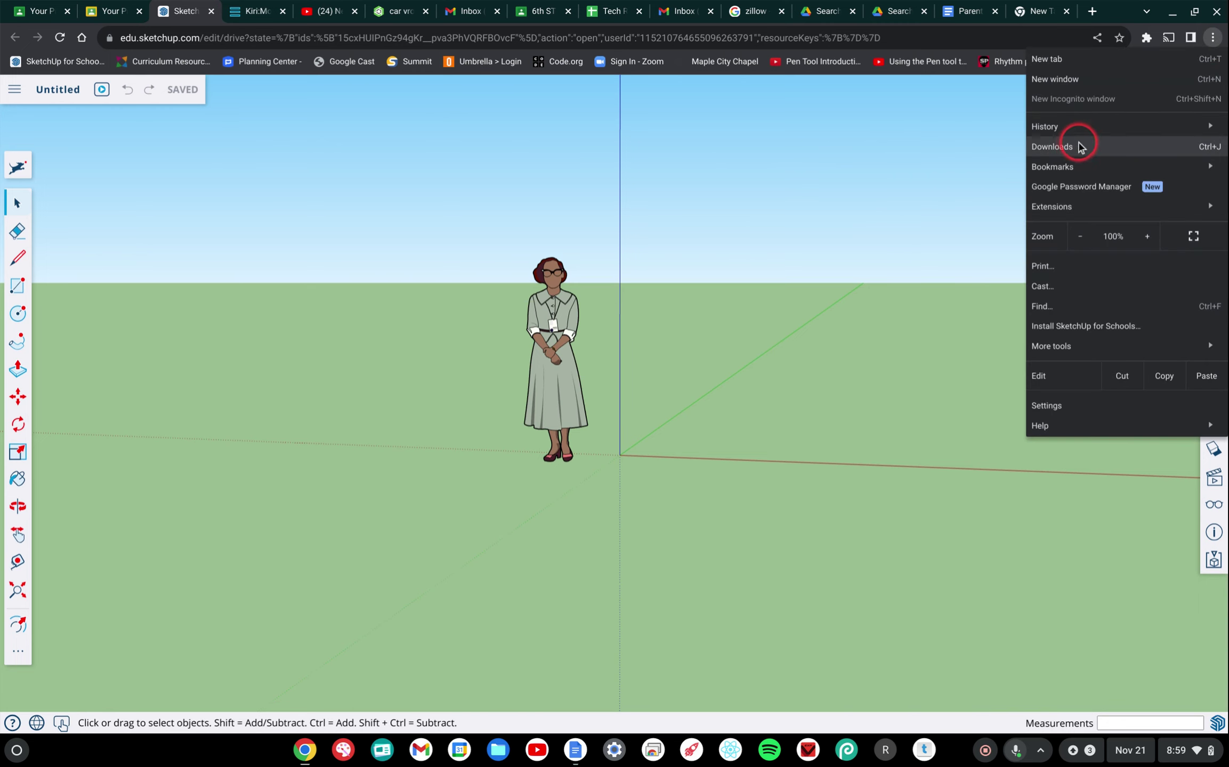
pyautogui.click(1147, 237)
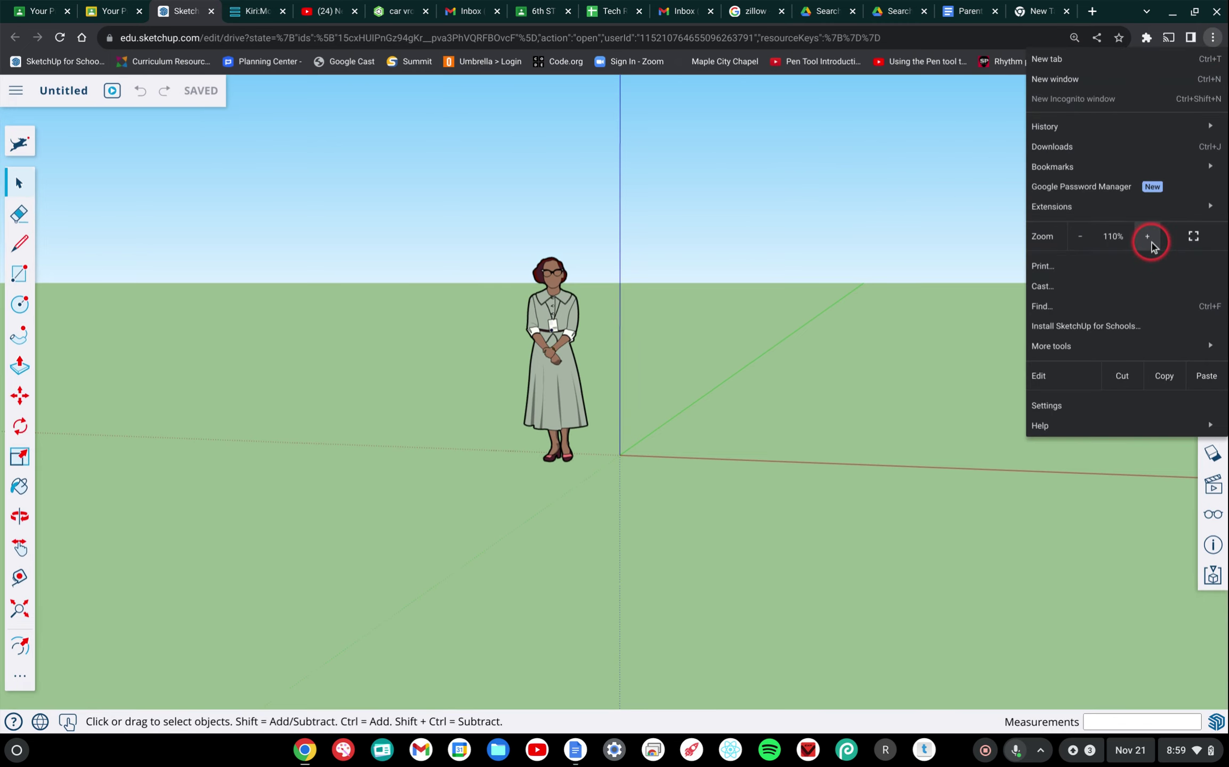
pyautogui.click(1149, 241)
pyautogui.click(1149, 241)
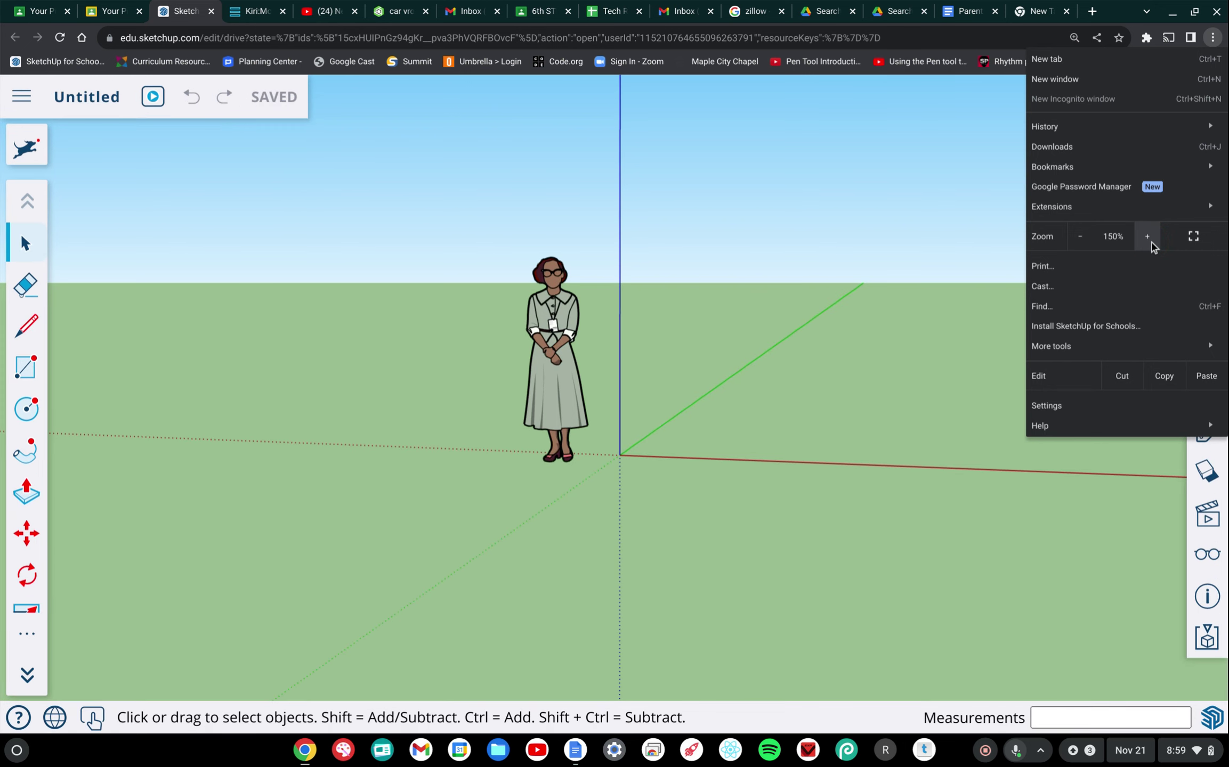
pyautogui.click(1148, 240)
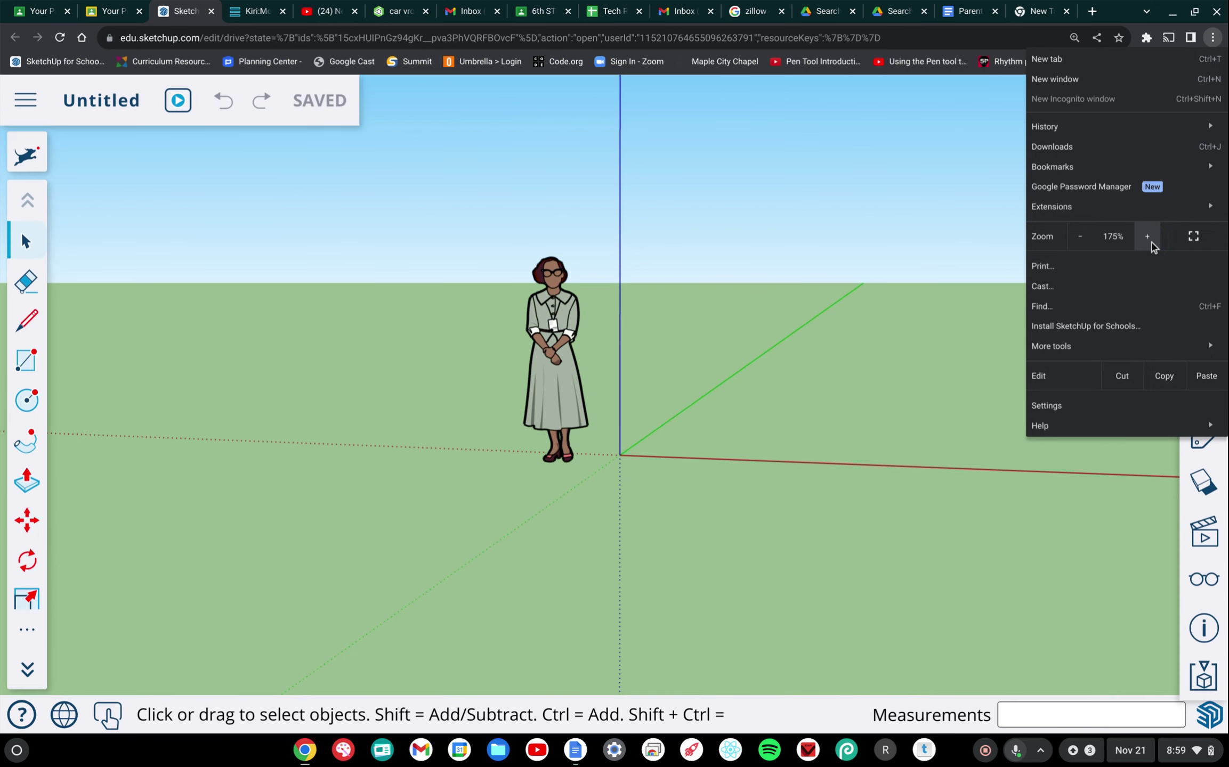
pyautogui.click(773, 334)
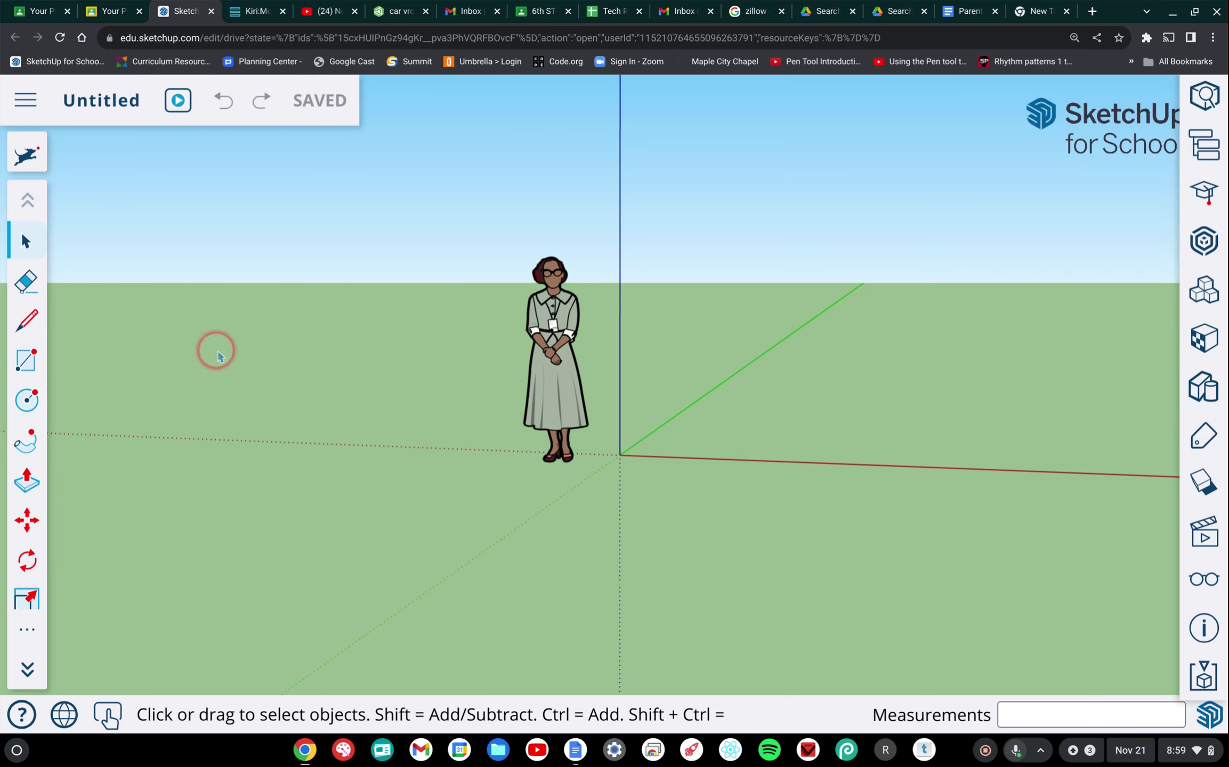
# Look through the complete set of drawing tools, including the additional ones such as Offset, Protractor and Walk.
pyautogui.click(28, 250)
pyautogui.click(27, 634)
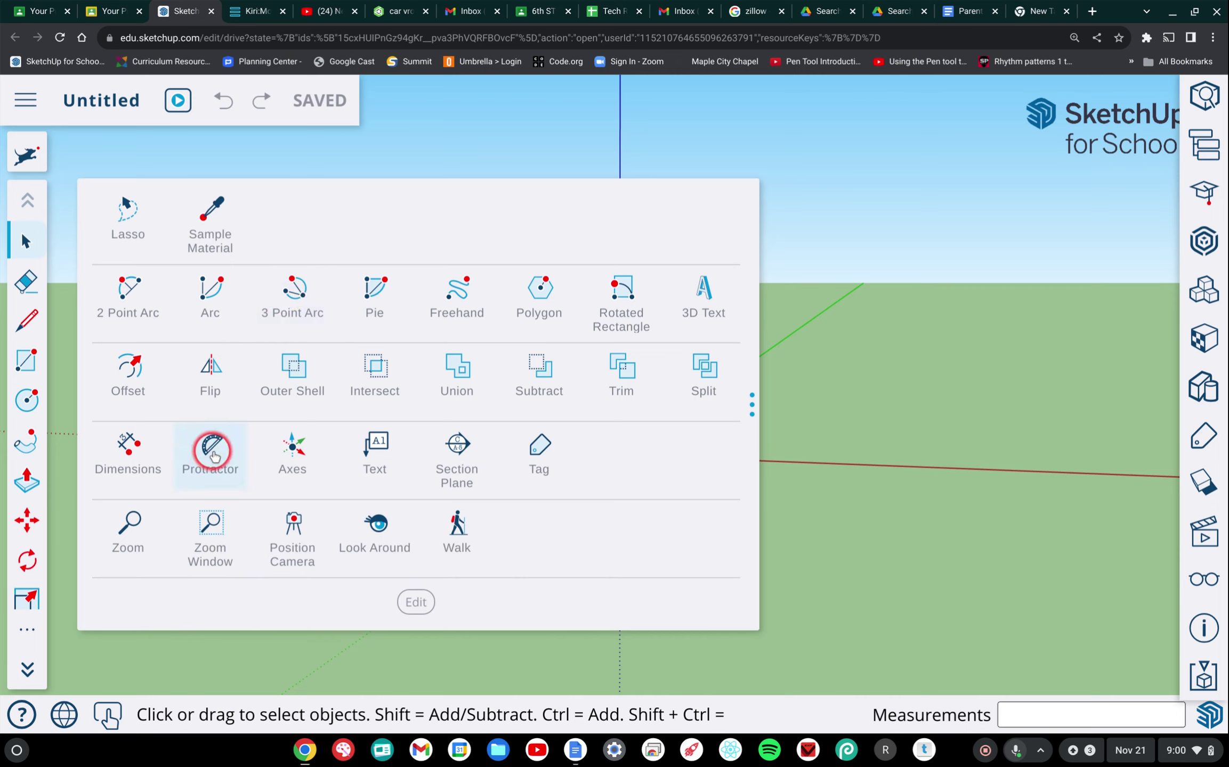
pyautogui.moveTo(141, 529)
pyautogui.mouseDown()
pyautogui.moveTo(27, 524)
pyautogui.moveTo(27, 277)
pyautogui.moveTo(29, 648)
pyautogui.moveTo(22, 394)
pyautogui.moveTo(146, 471)
pyautogui.moveTo(145, 521)
pyautogui.mouseUp()
pyautogui.click(27, 668)
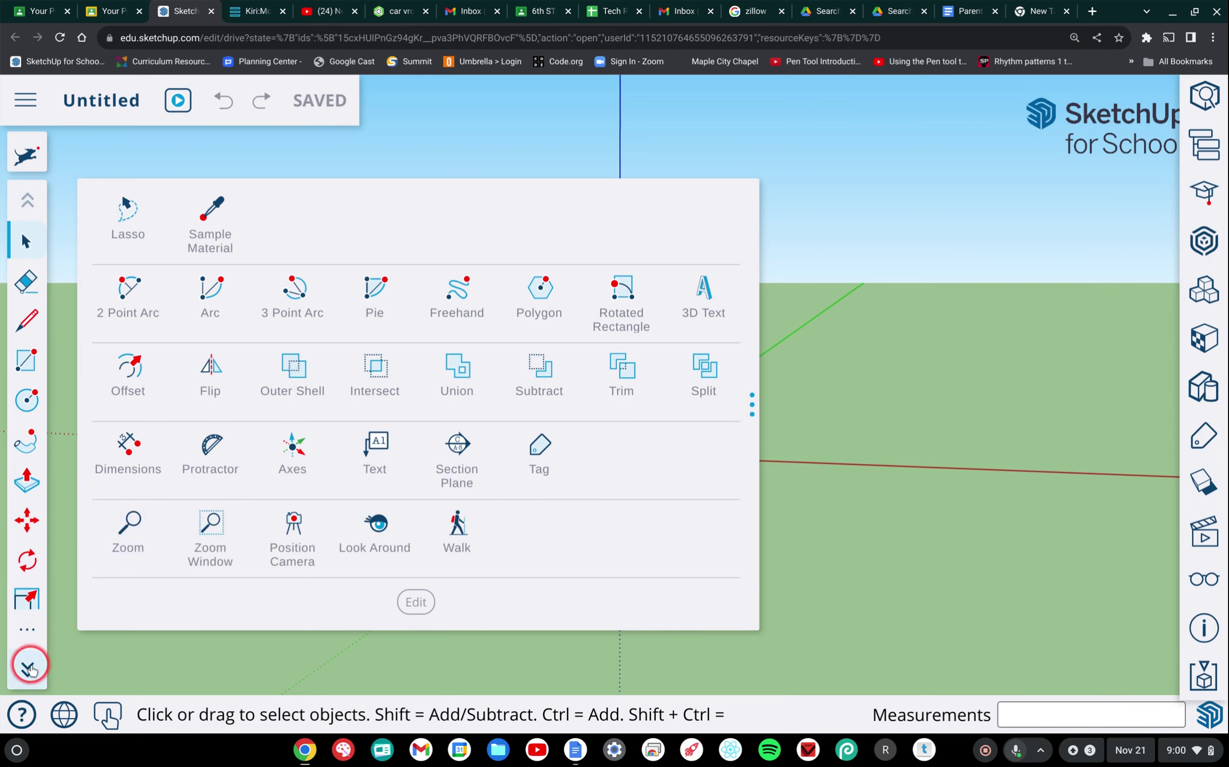
pyautogui.click(28, 669)
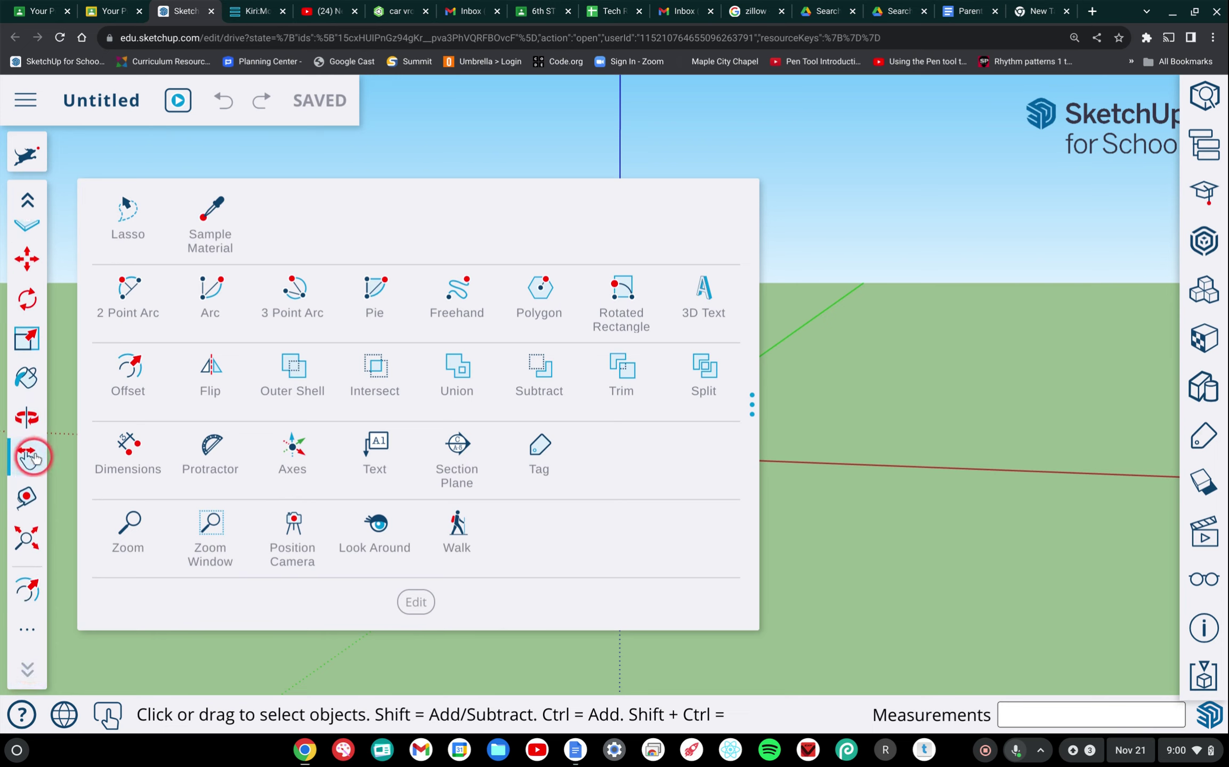
pyautogui.click(27, 587)
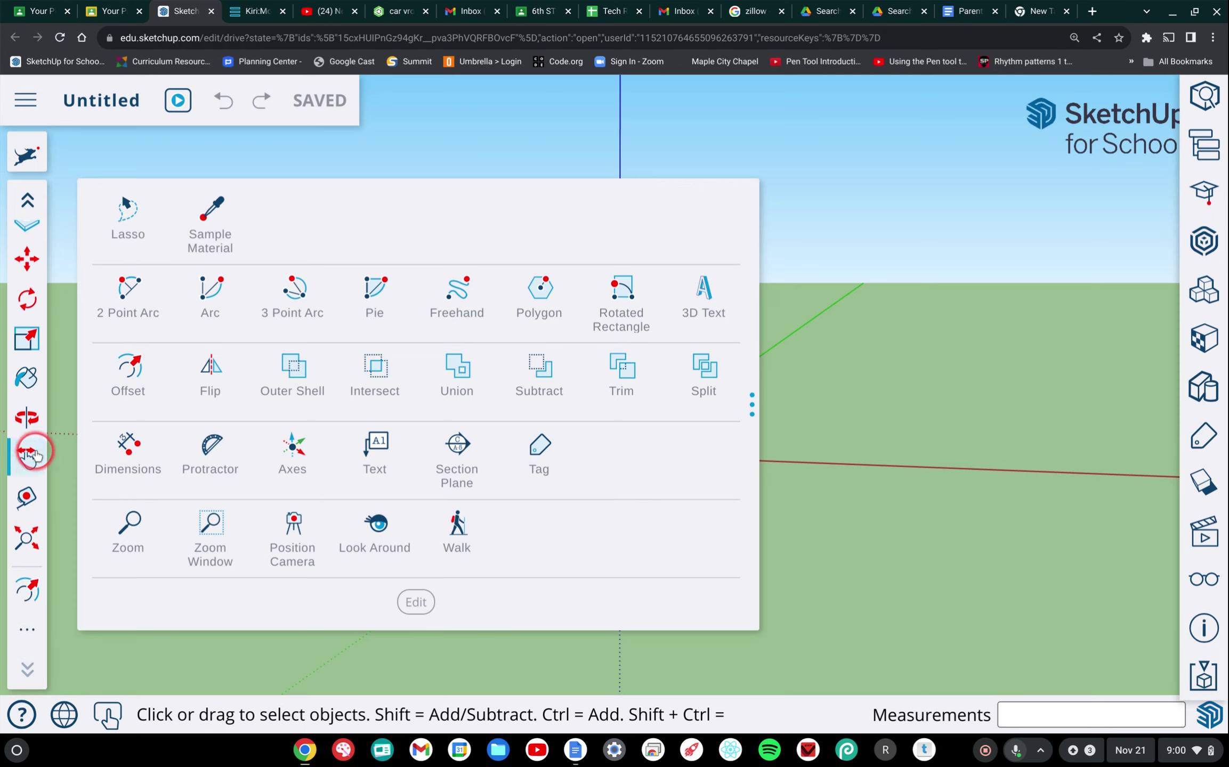
pyautogui.click(28, 201)
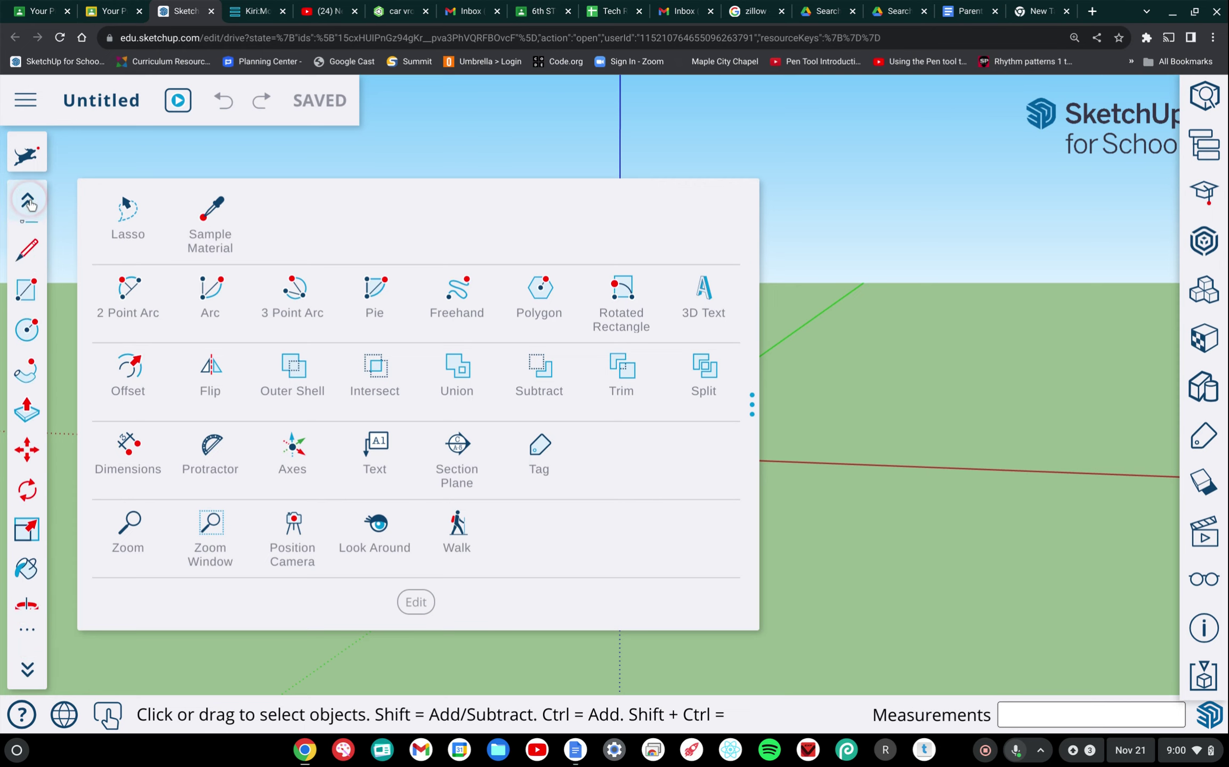
pyautogui.click(27, 669)
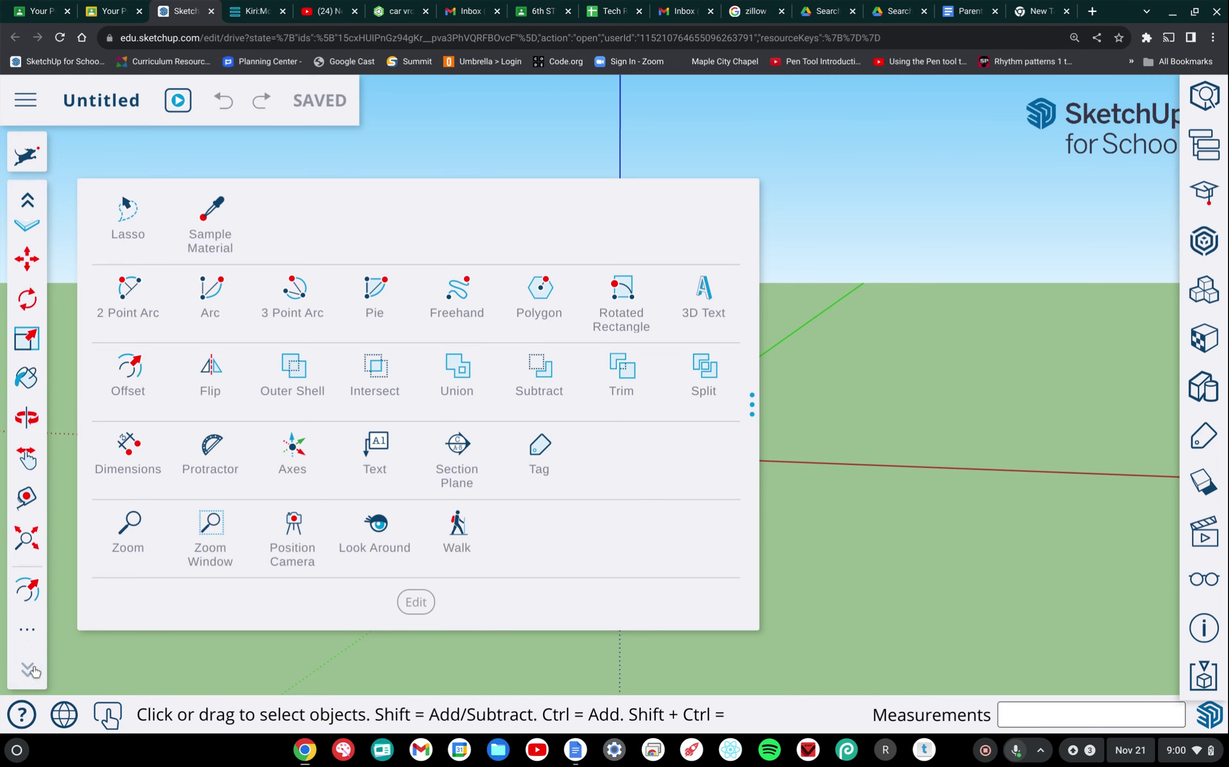
pyautogui.click(28, 633)
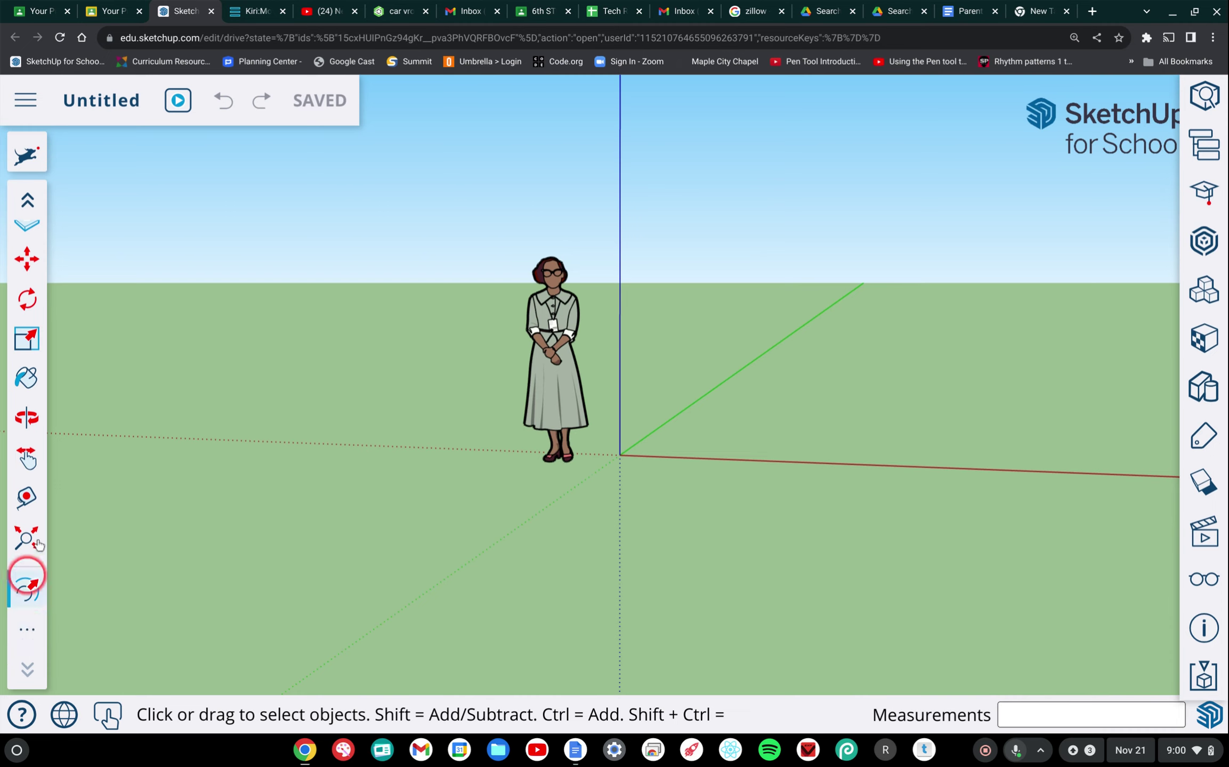
pyautogui.click(27, 200)
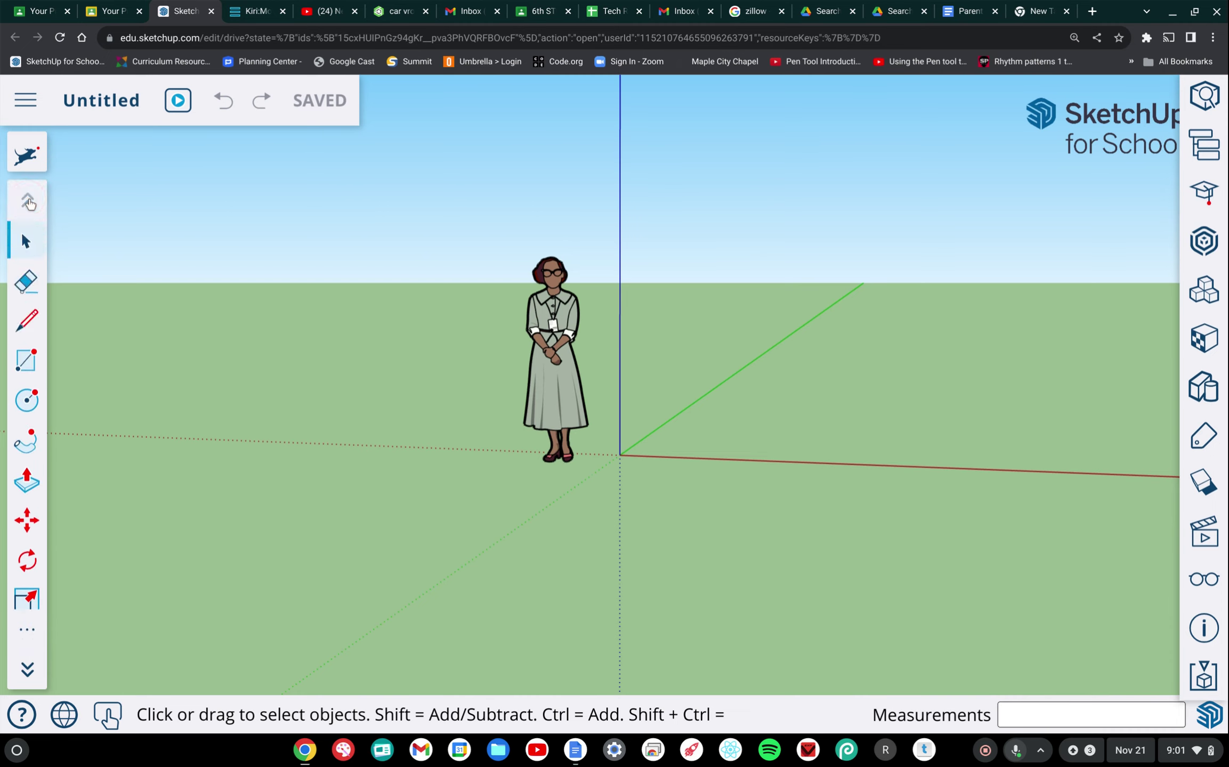
# Start a rectangle with its first corner at the axes origin.
pyautogui.click(33, 354)
pyautogui.click(565, 487)
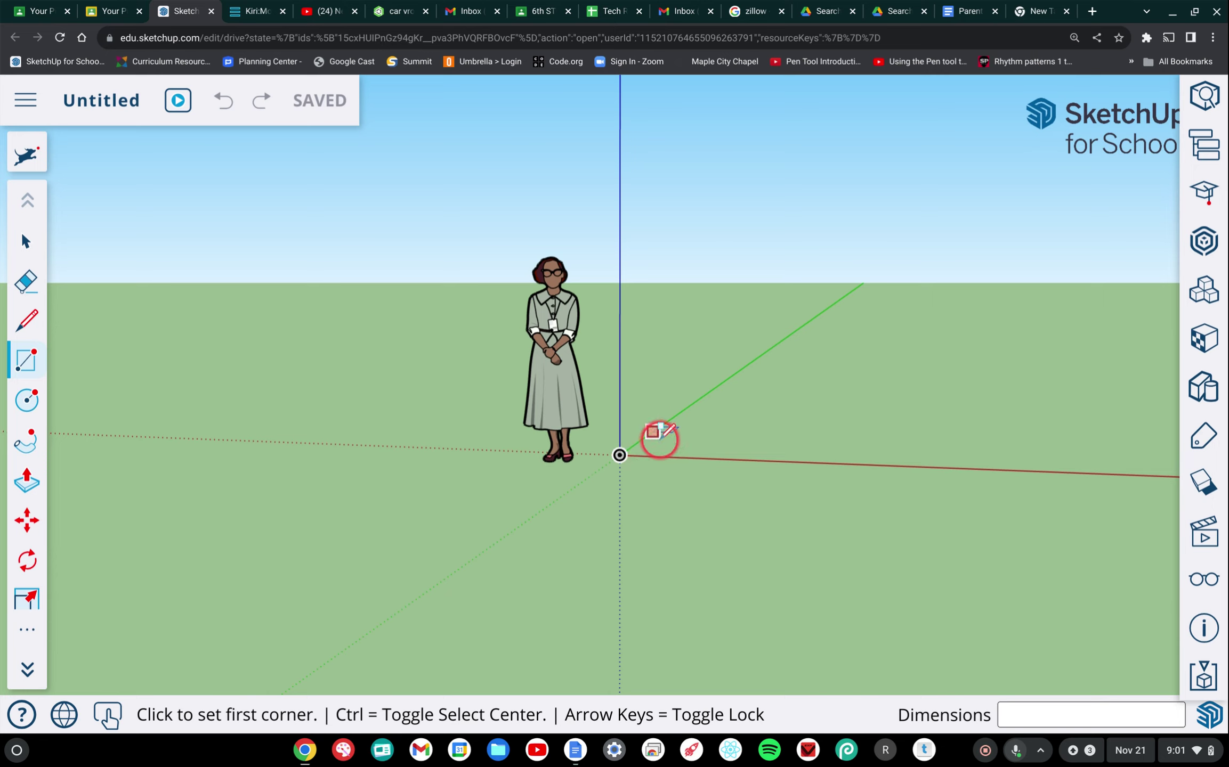
pyautogui.click(619, 455)
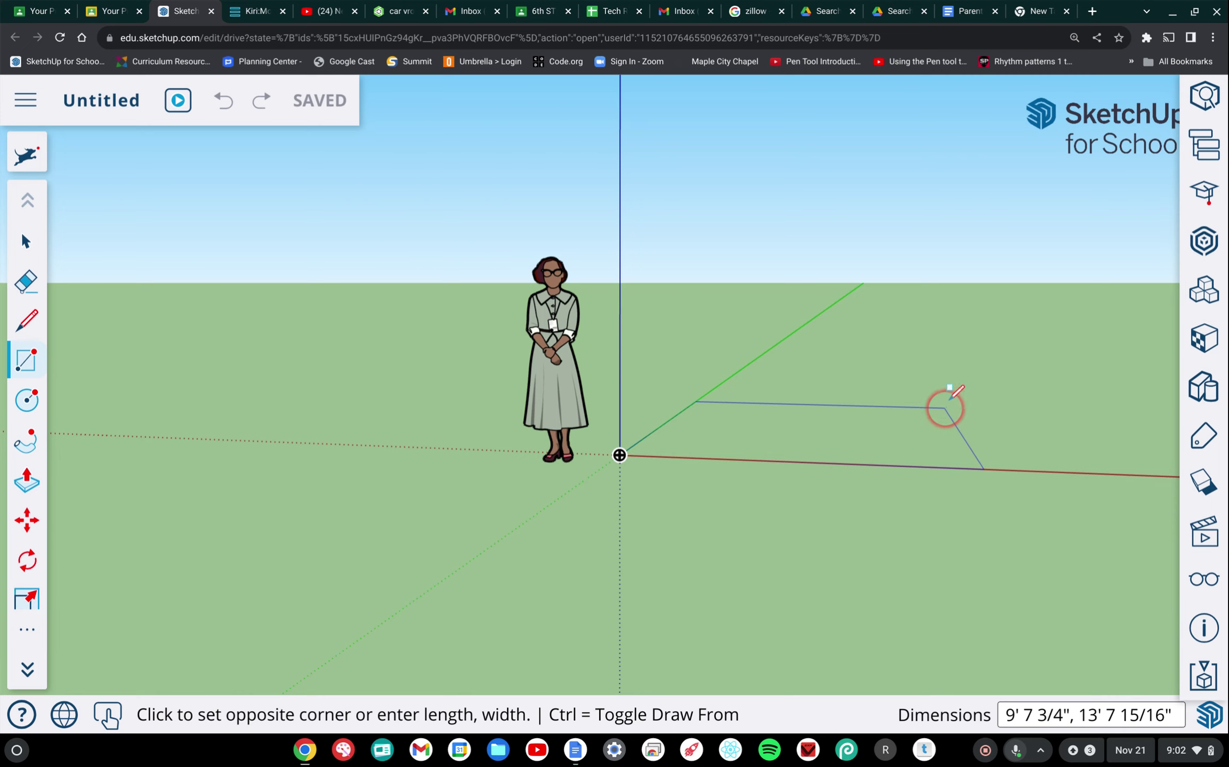
# Orbit around the unfinished rectangle to examine how its preview lies on the ground plane and on the vertical planes.
pyautogui.scroll(5, 943, 308)
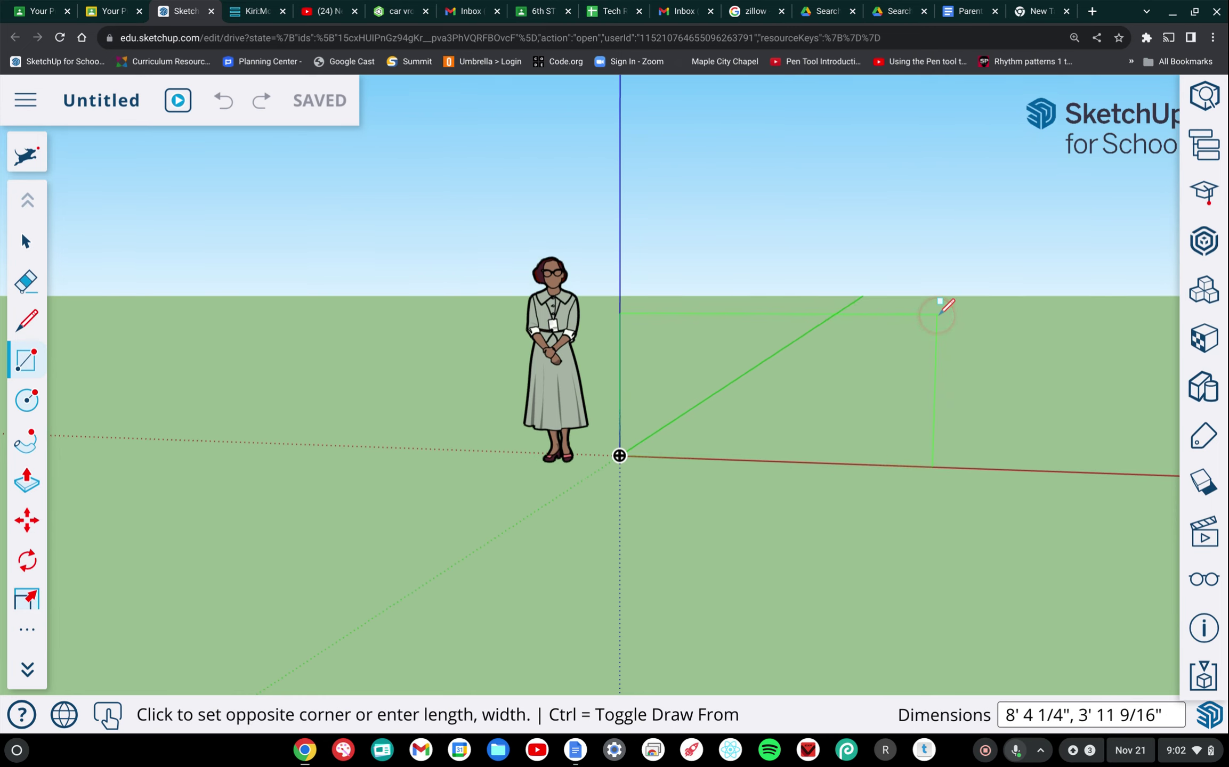
pyautogui.hscroll(4, 941, 313)
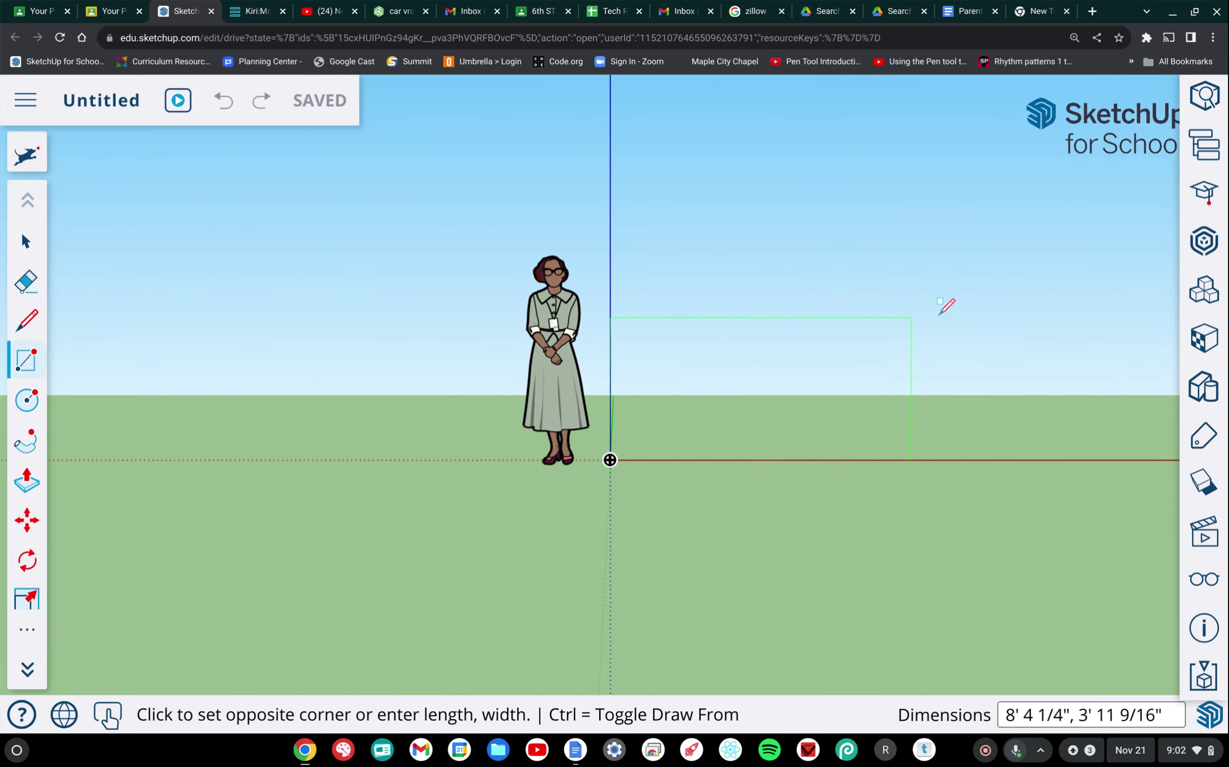
pyautogui.scroll(3, 946, 306)
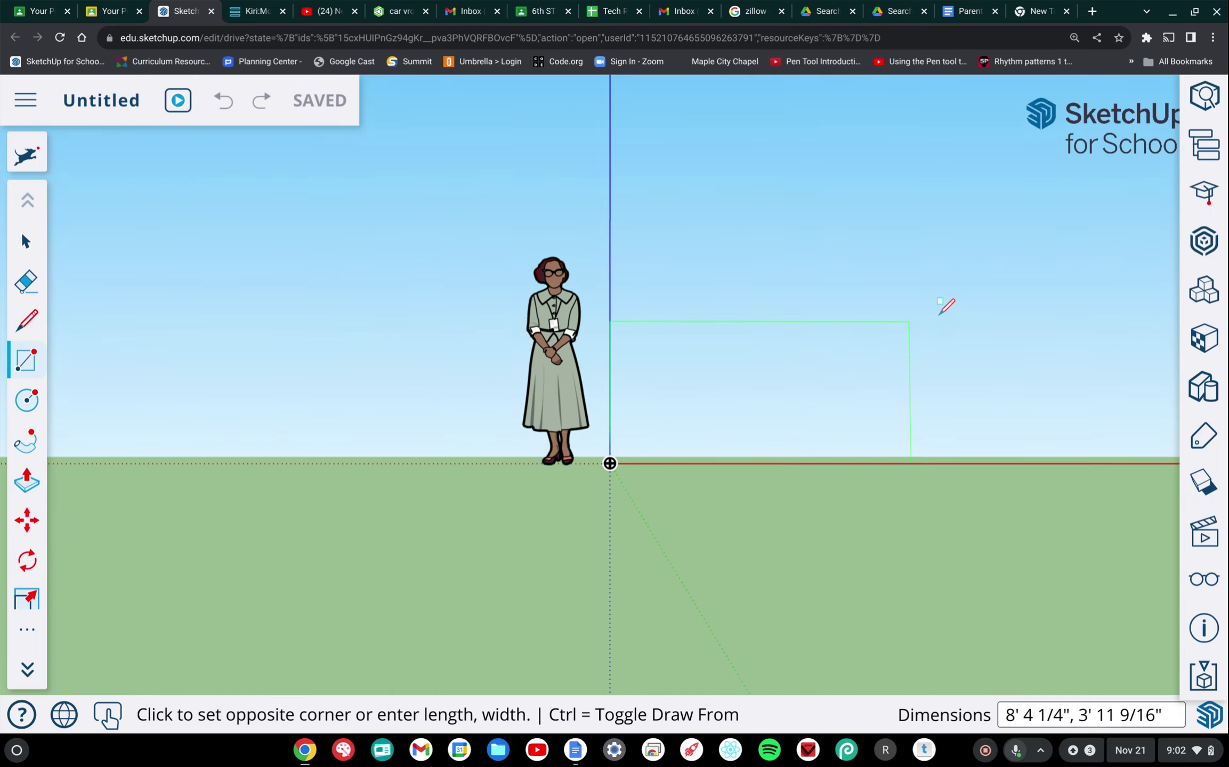
pyautogui.scroll(-5, 946, 306)
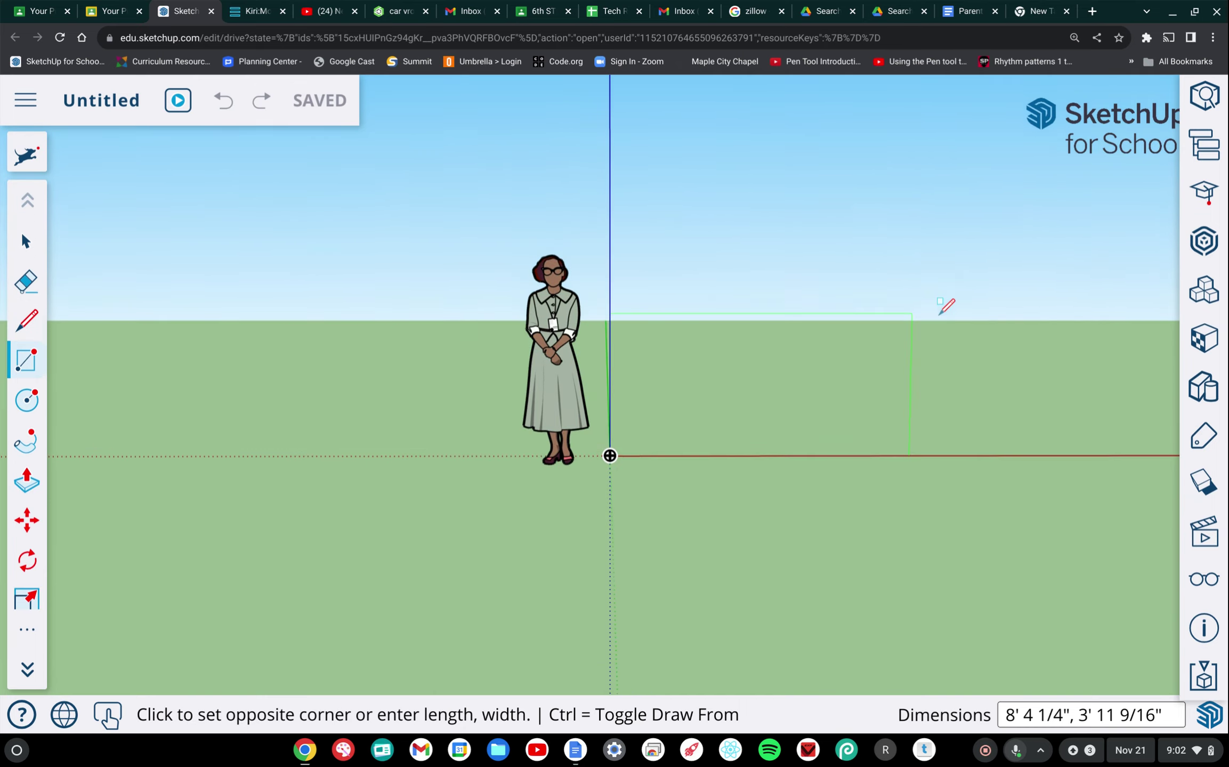
pyautogui.hscroll(-4, 947, 306)
pyautogui.hscroll(-5, 947, 306)
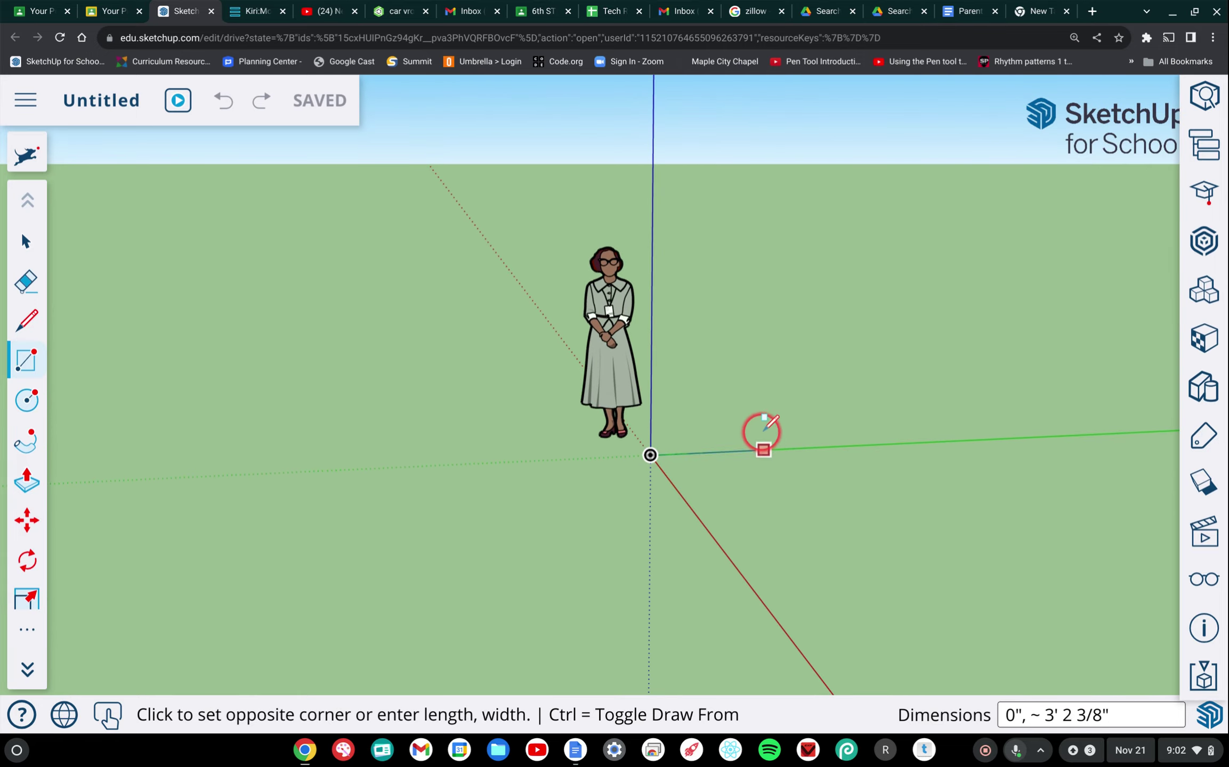
pyautogui.scroll(4, 793, 282)
pyautogui.hscroll(-5, 794, 282)
pyautogui.scroll(1, 794, 282)
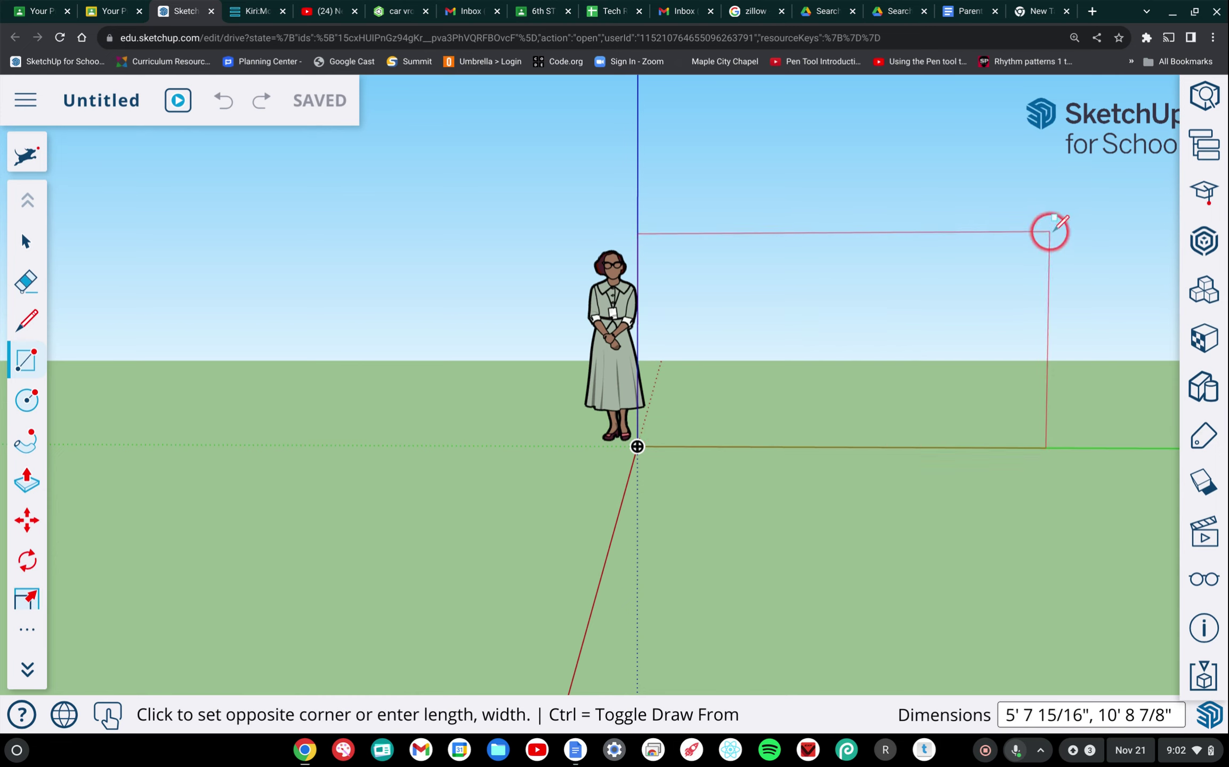
pyautogui.hscroll(5, 846, 332)
pyautogui.scroll(-5, 847, 333)
pyautogui.hscroll(3, 846, 332)
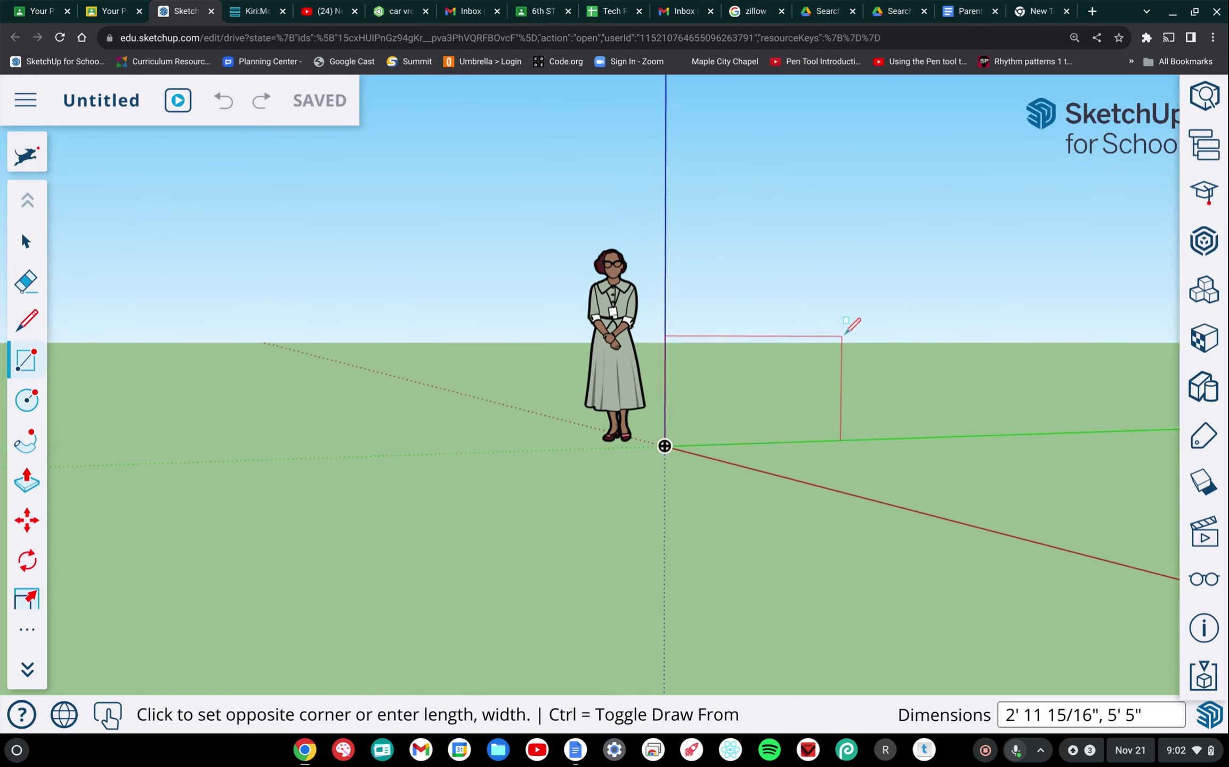
pyautogui.hscroll(5, 847, 330)
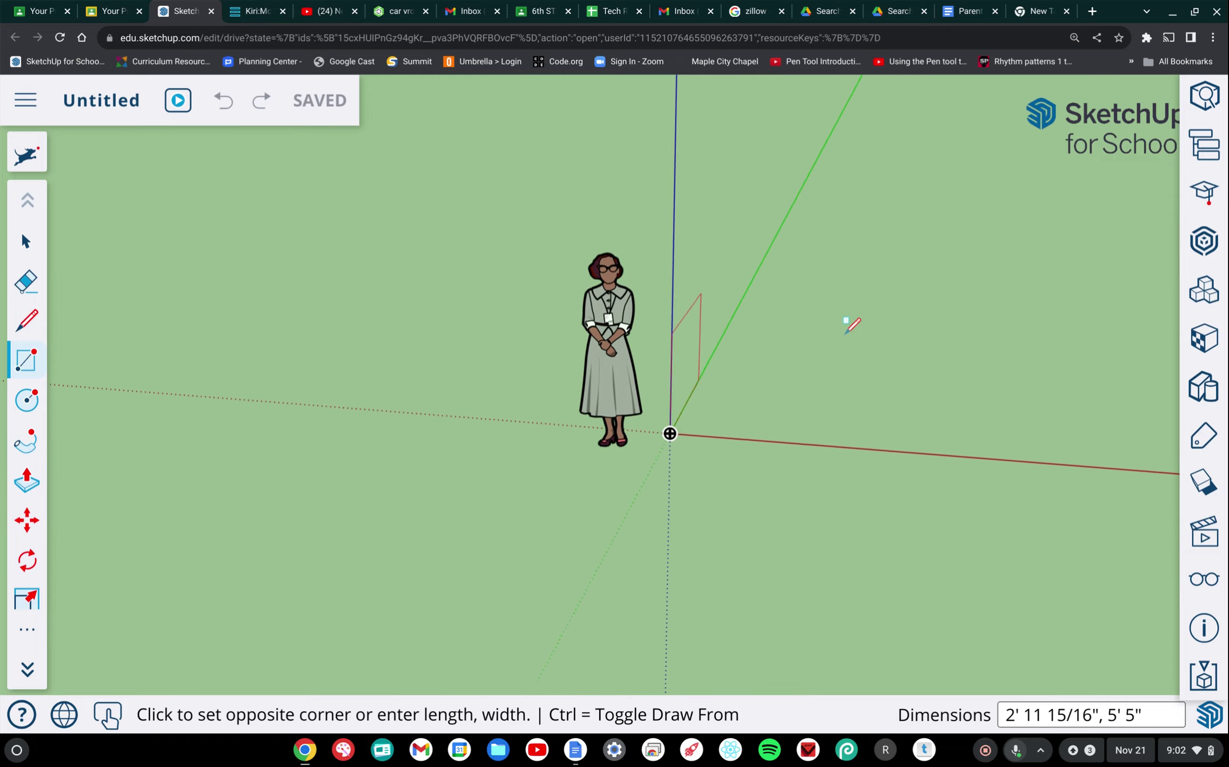
pyautogui.hscroll(4, 846, 332)
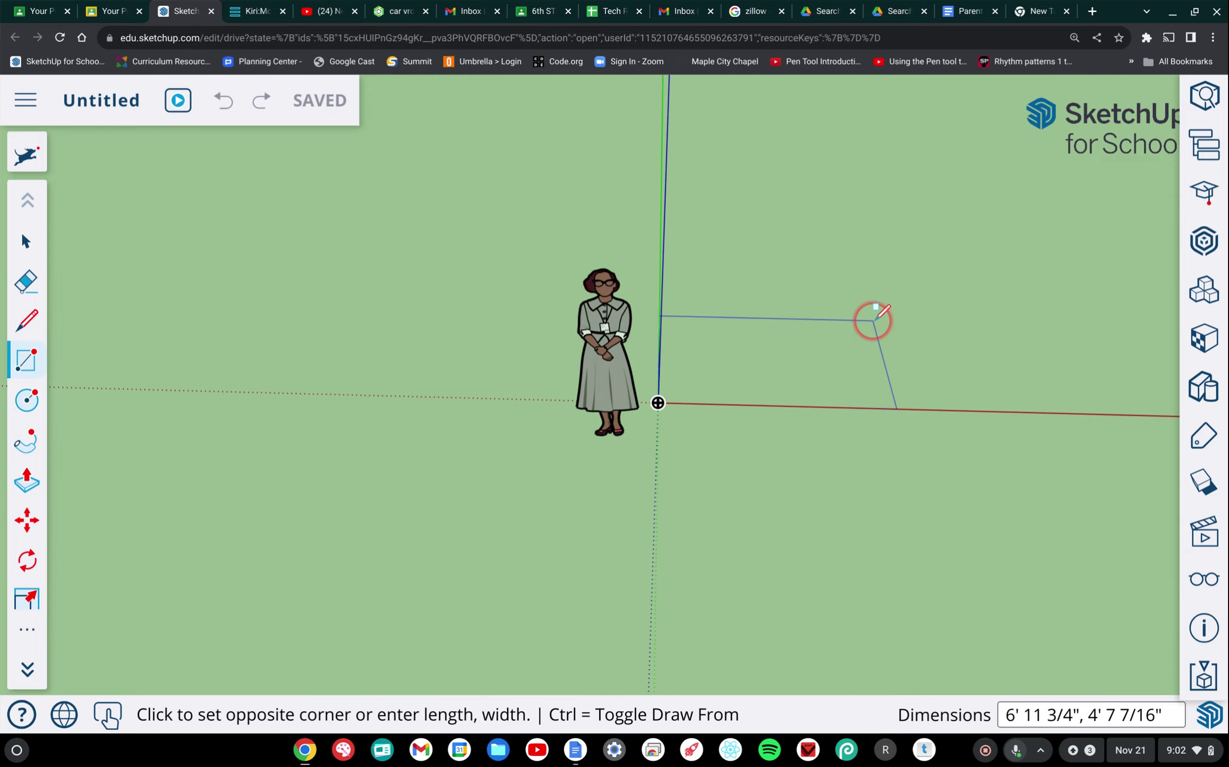
pyautogui.scroll(5, 874, 320)
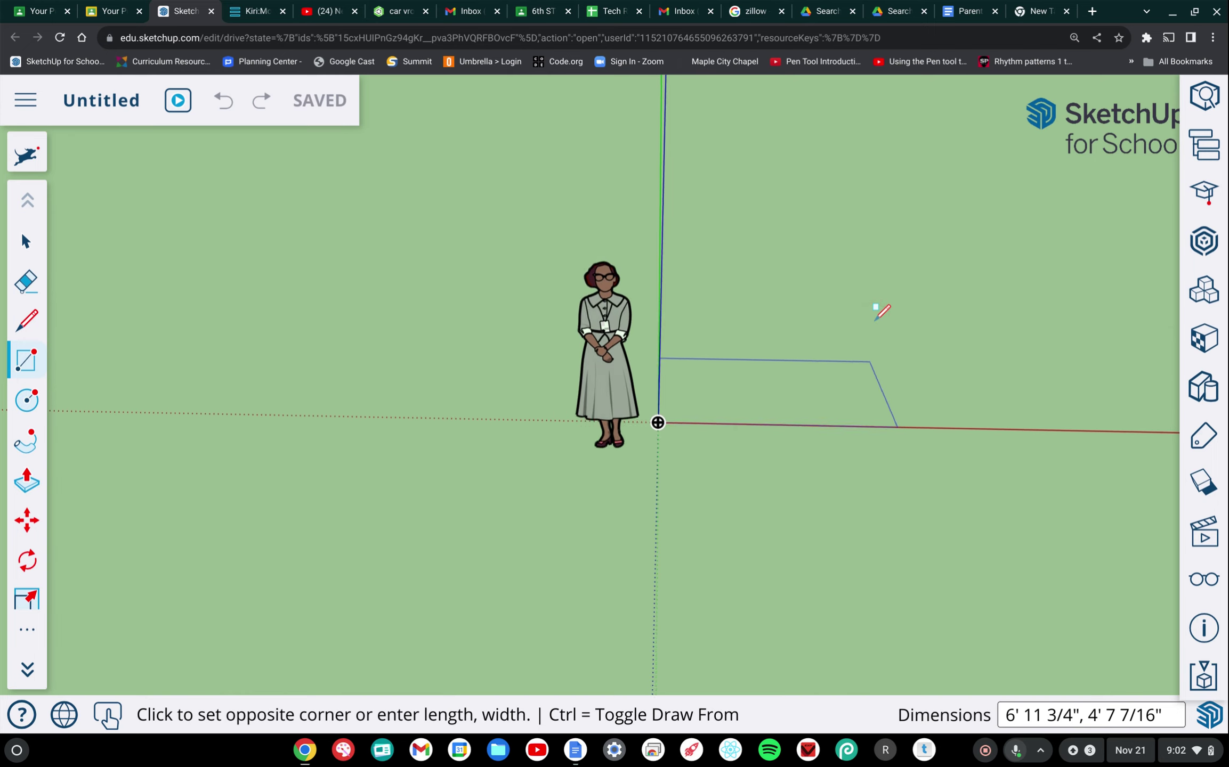
pyautogui.scroll(-5, 878, 313)
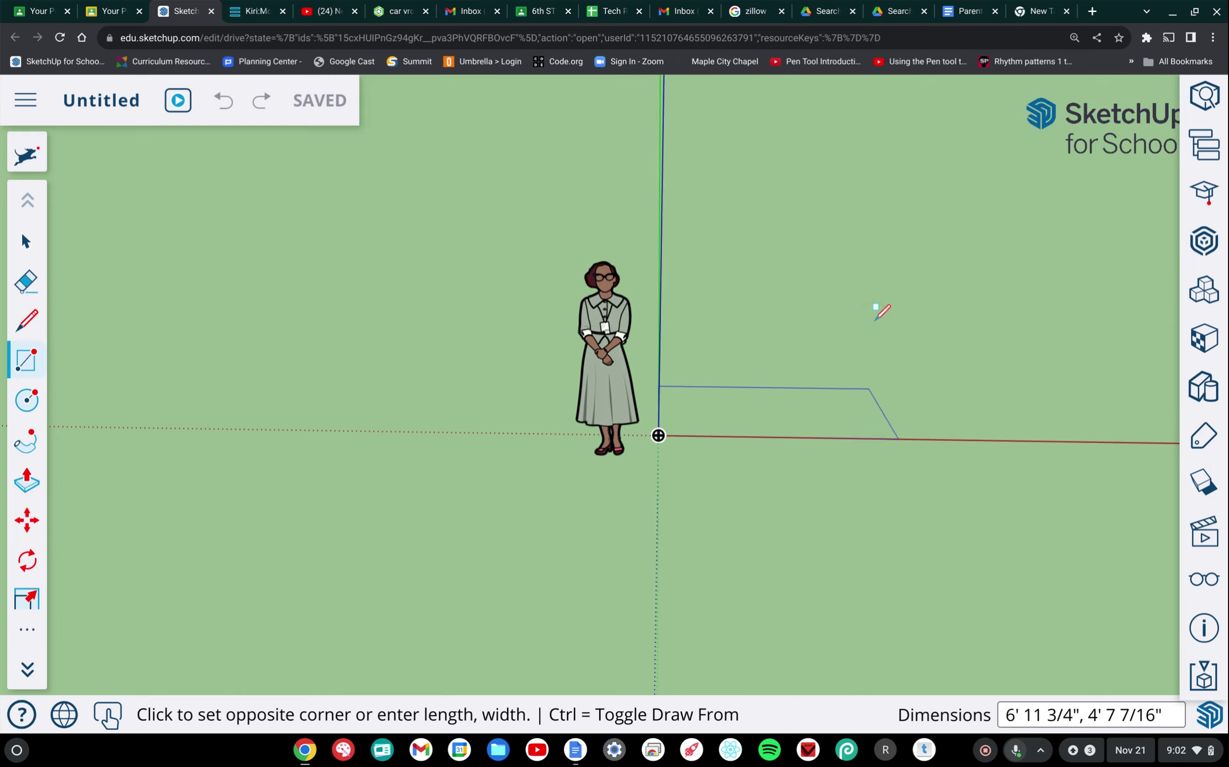
pyautogui.scroll(-2, 874, 320)
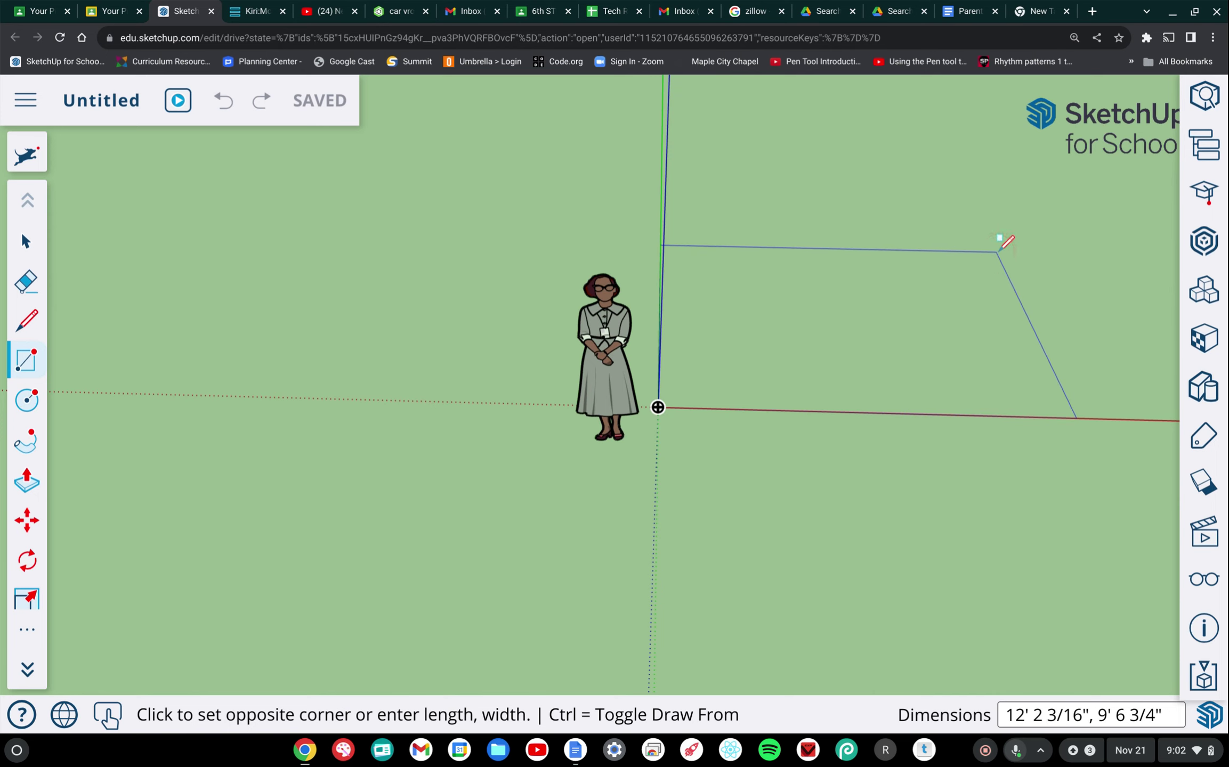
# Finish the rectangle flat on the ground plane with dimensions of 30' by 20'.
pyautogui.moveTo(949, 287); pyautogui.dragTo(985, 274)
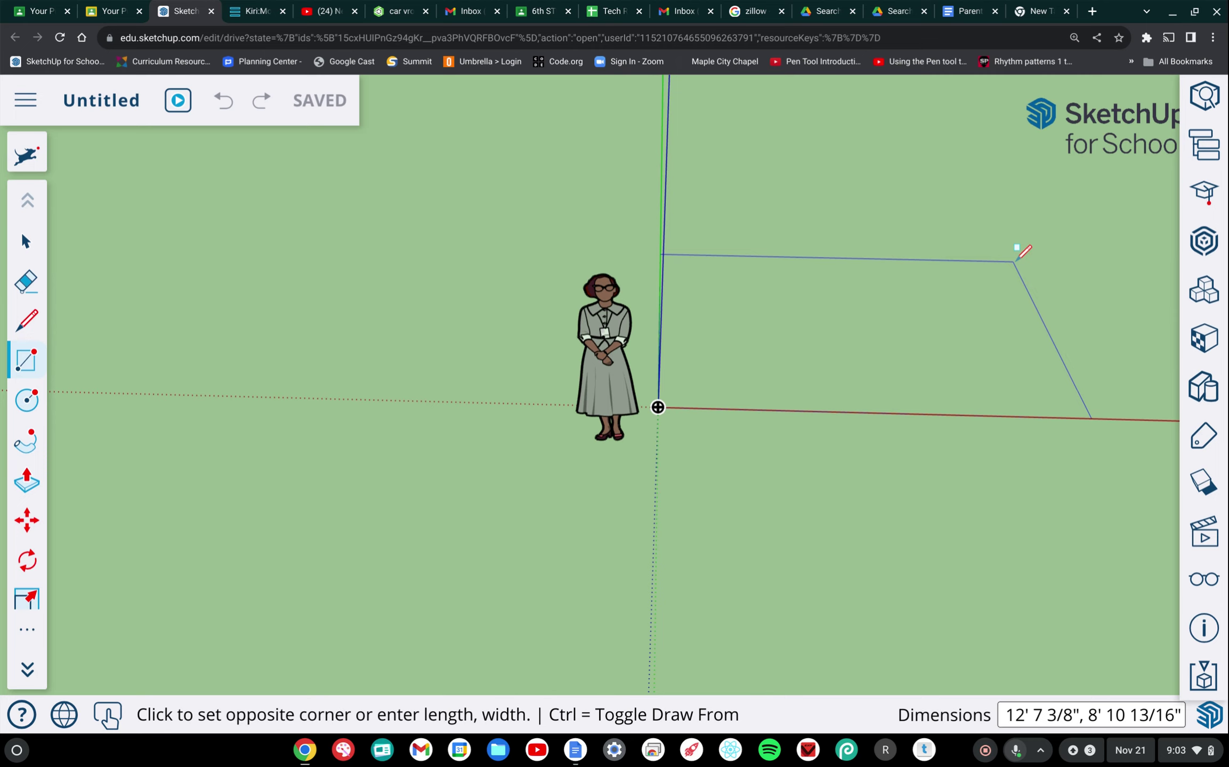
pyautogui.click(1123, 719)
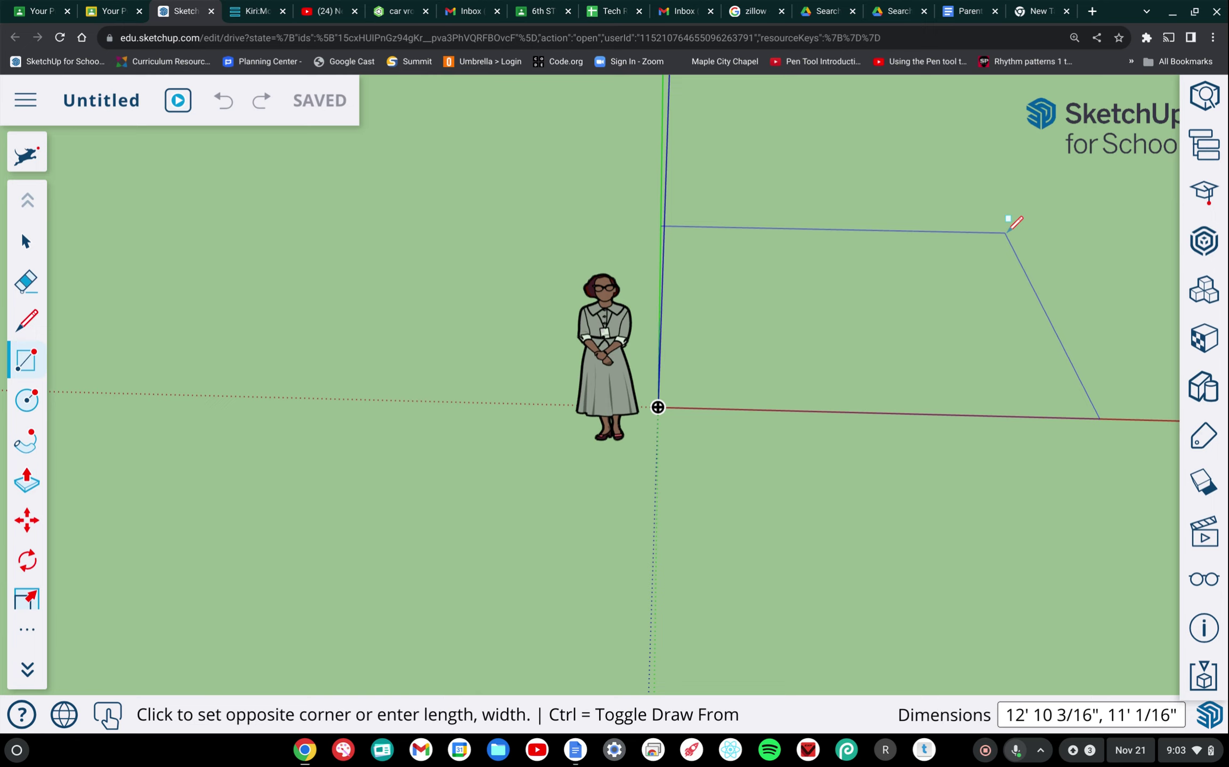
pyautogui.write("30',")
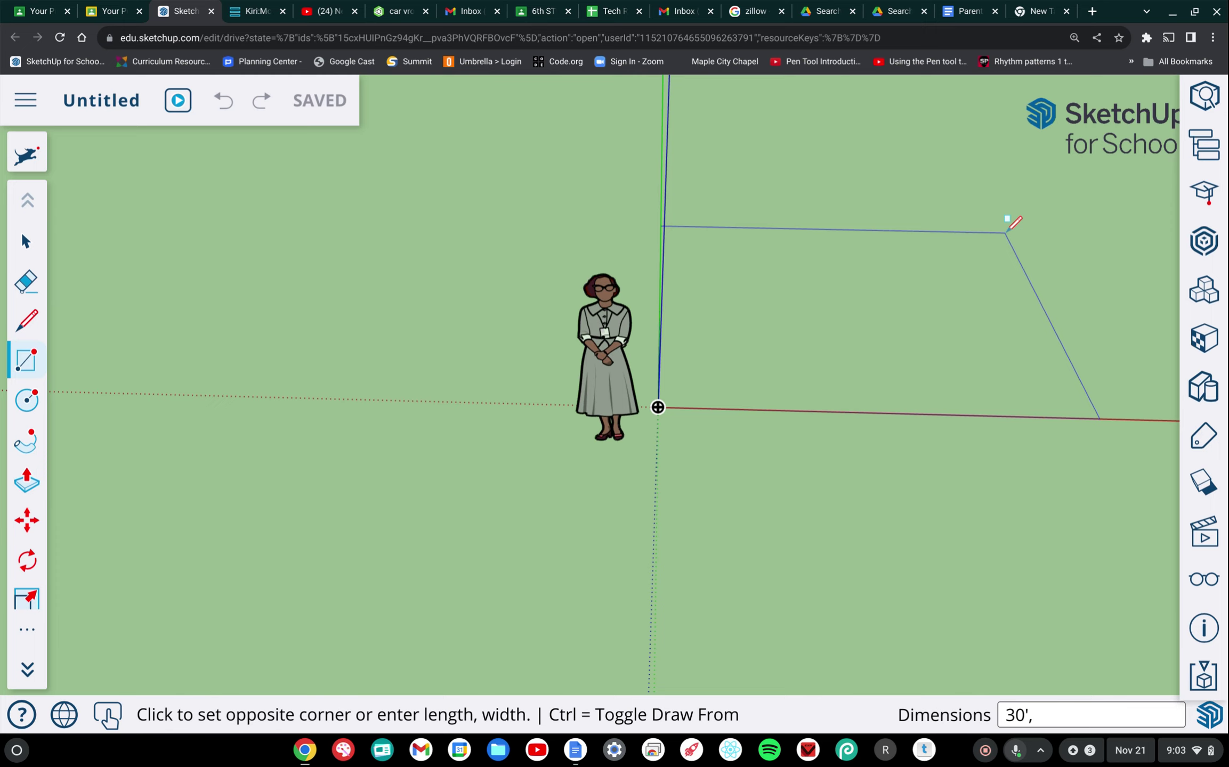
pyautogui.write('20')
pyautogui.press('Return')
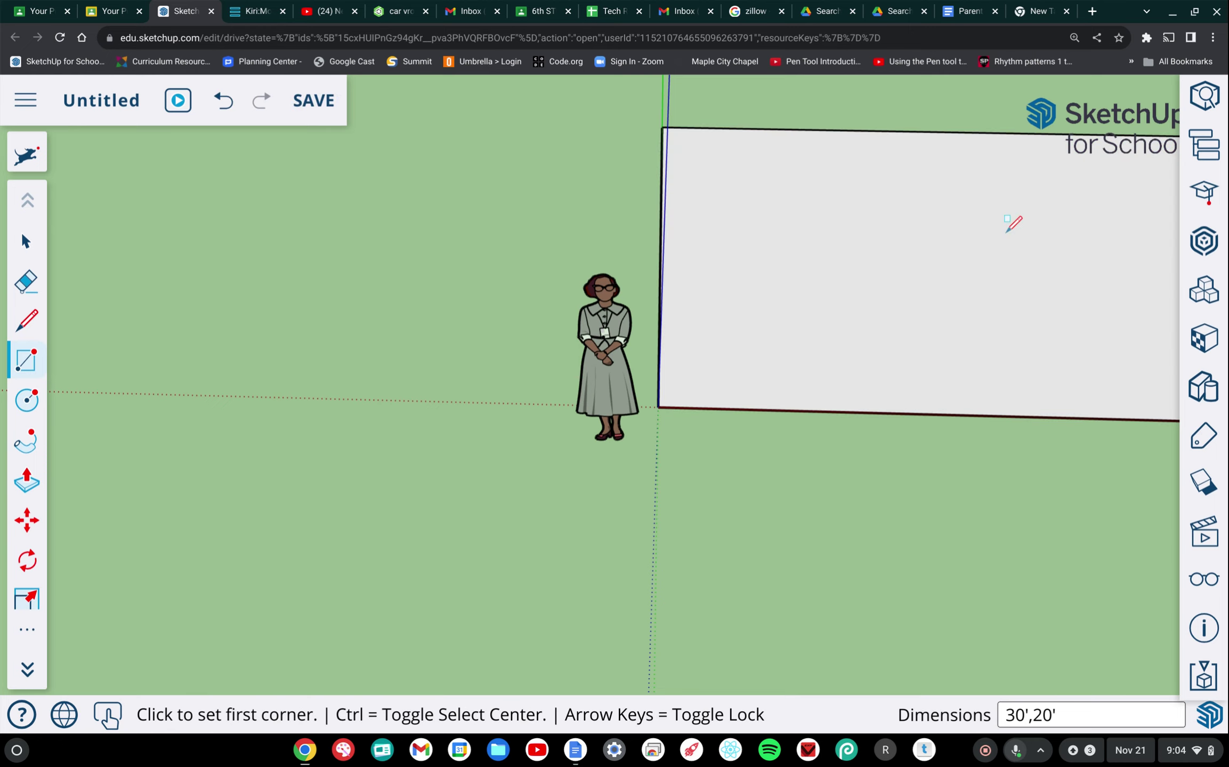
# Orbit, pan and zoom around the rectangle to examine it beside the standing figure from several angles.
pyautogui.scroll(-5, 1006, 233)
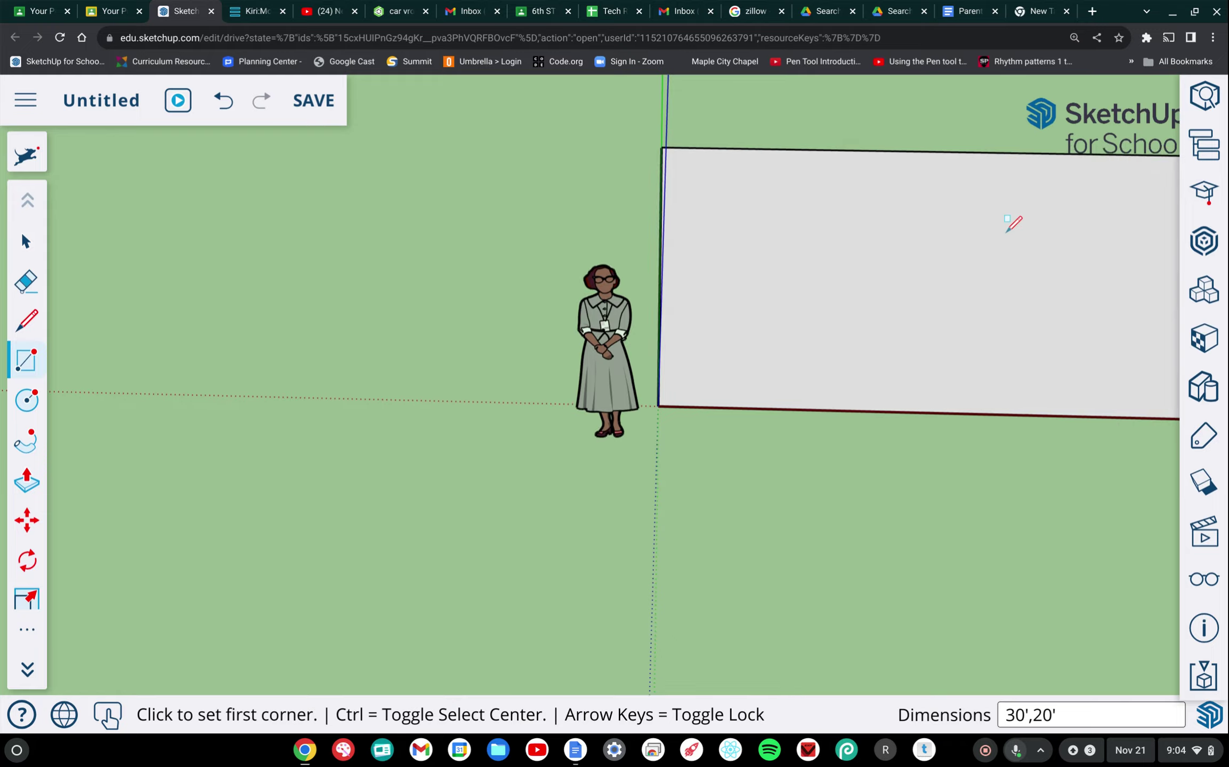
pyautogui.hscroll(-5, 1006, 233)
pyautogui.scroll(-3, 1007, 231)
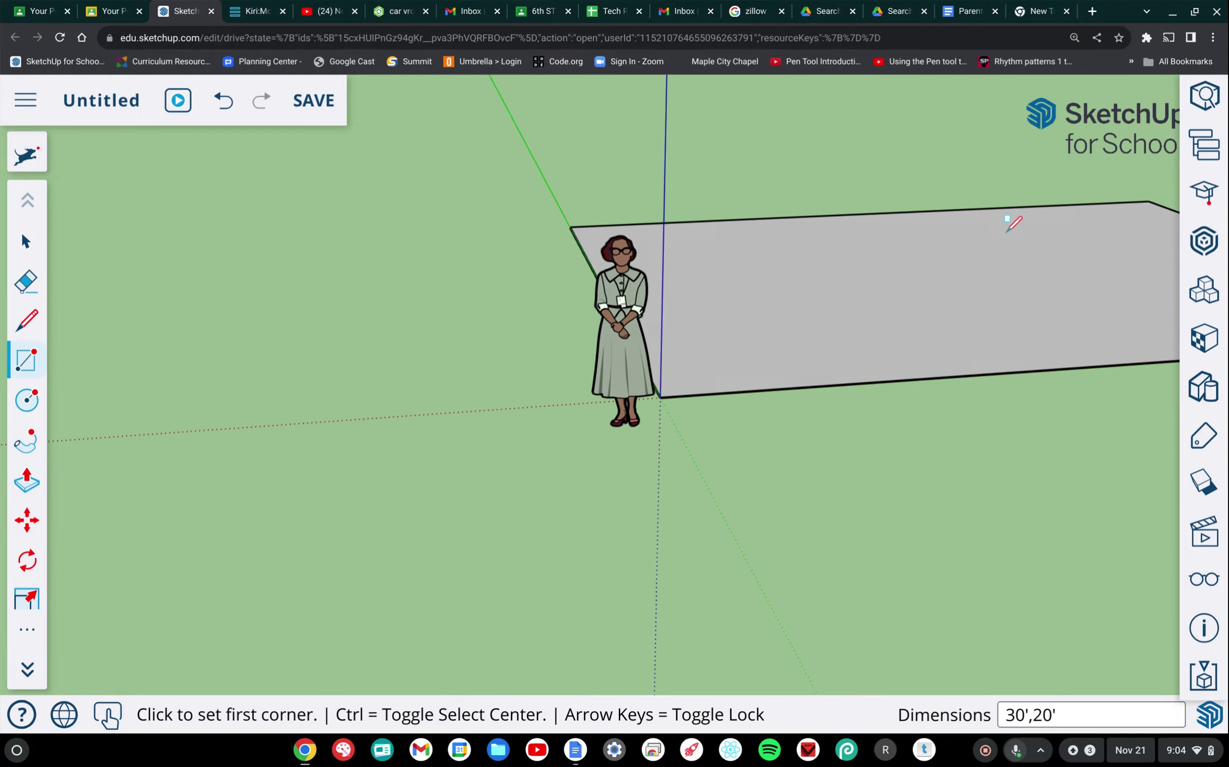
pyautogui.hscroll(-5, 1007, 230)
pyautogui.scroll(-3, 1007, 220)
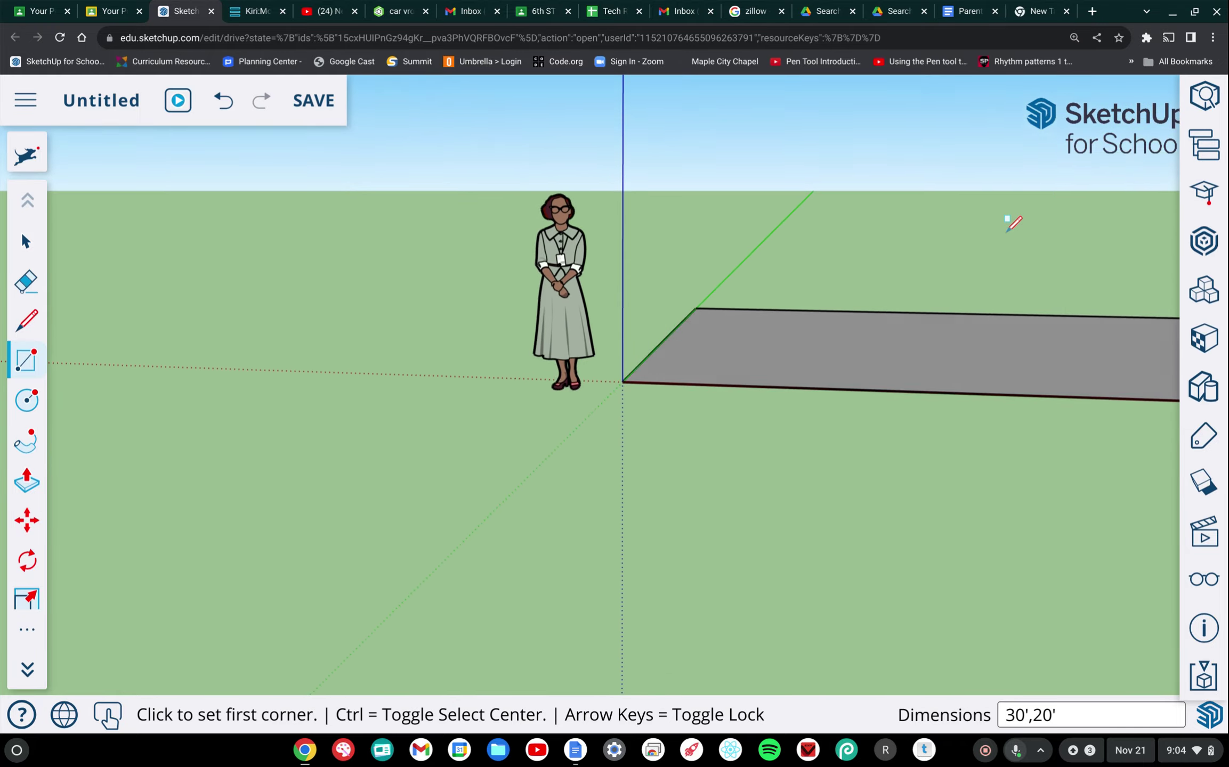
pyautogui.hscroll(-3, 1007, 220)
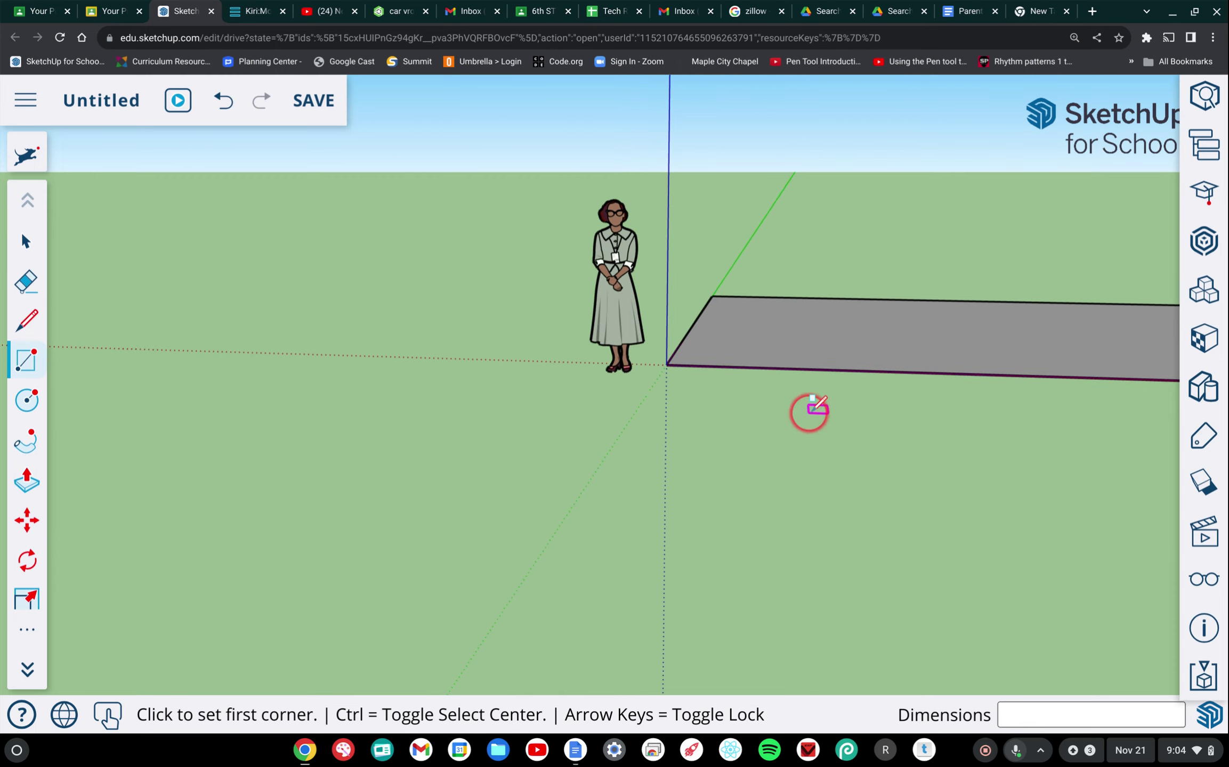
pyautogui.hscroll(-3, 809, 412)
pyautogui.hscroll(10, 809, 411)
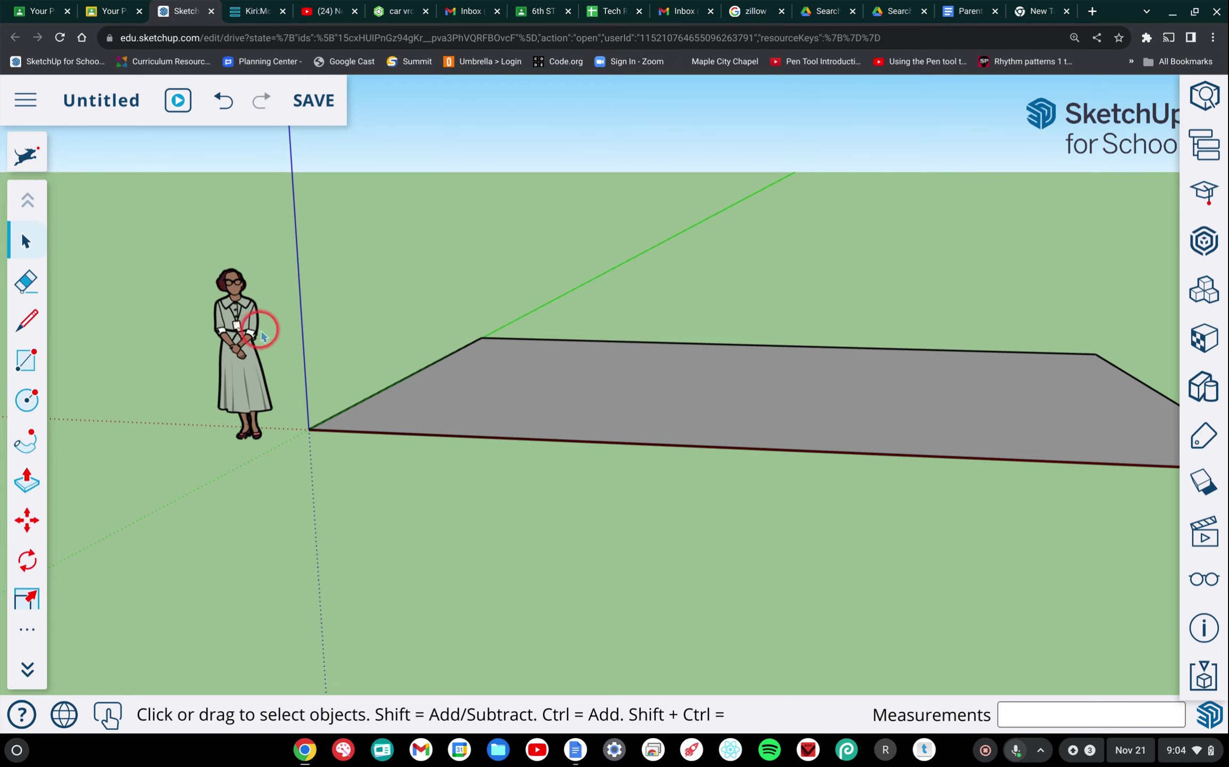
# Delete the standing figure and undo the deletion.
pyautogui.click(244, 336)
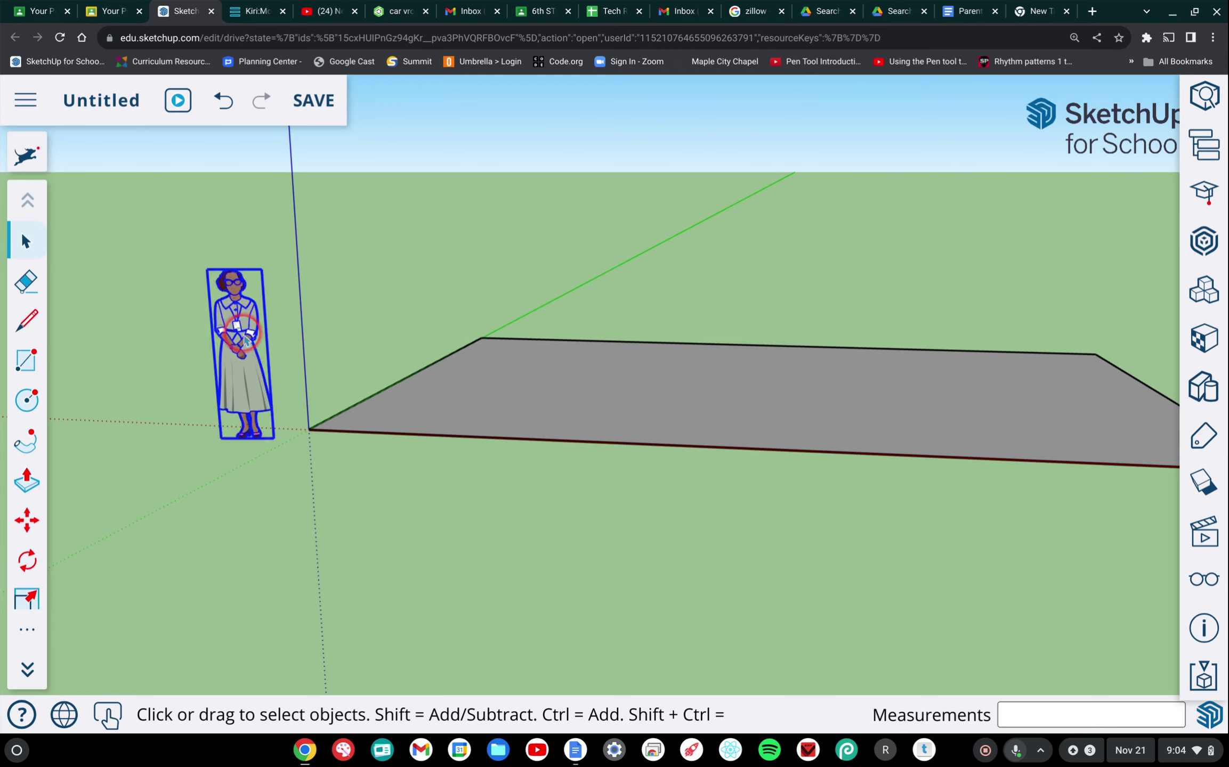
pyautogui.press('Delete')
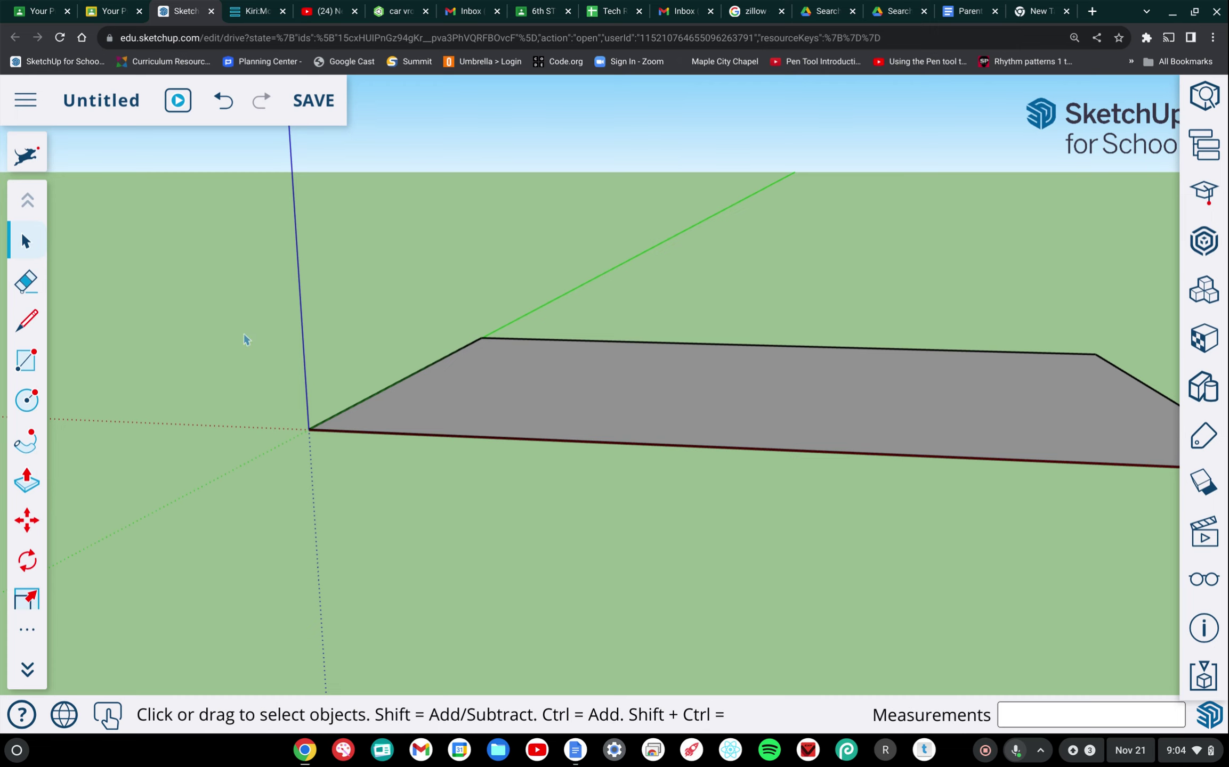
pyautogui.hotkey('ctrl', 'z')
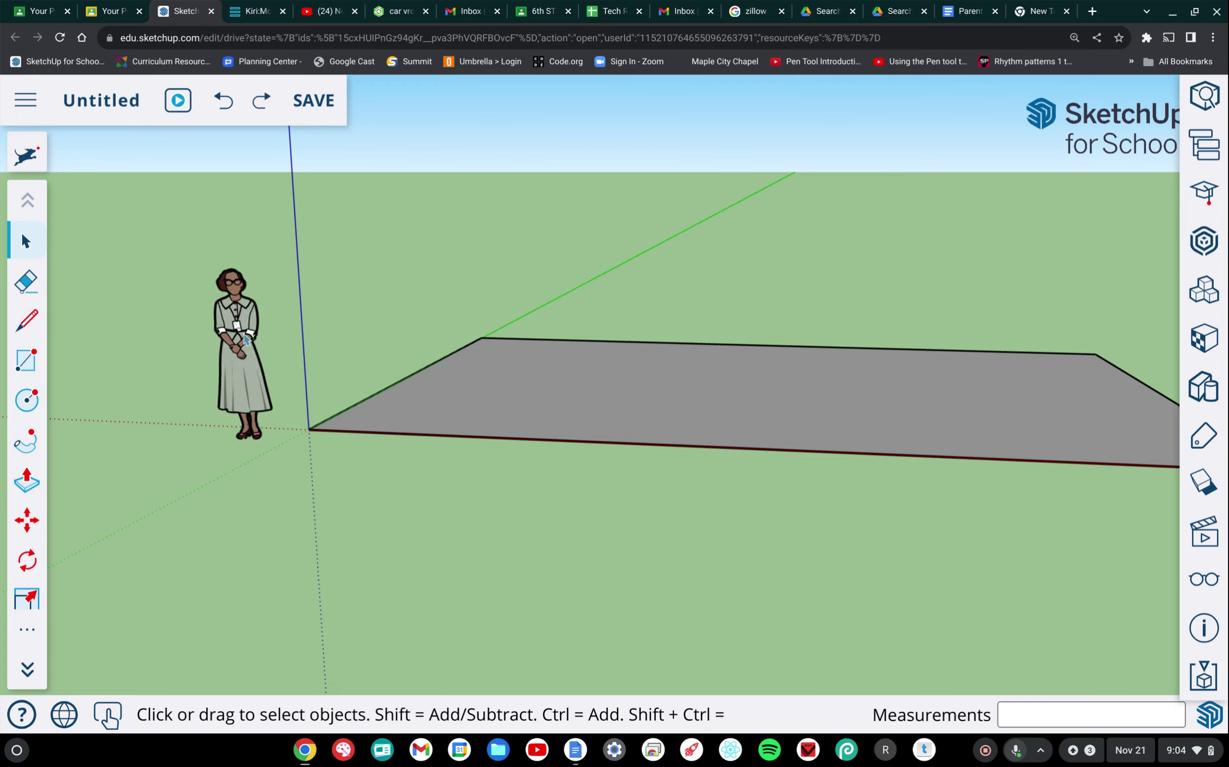
# Erase the standing figure beside the rectangle.
pyautogui.click(233, 334)
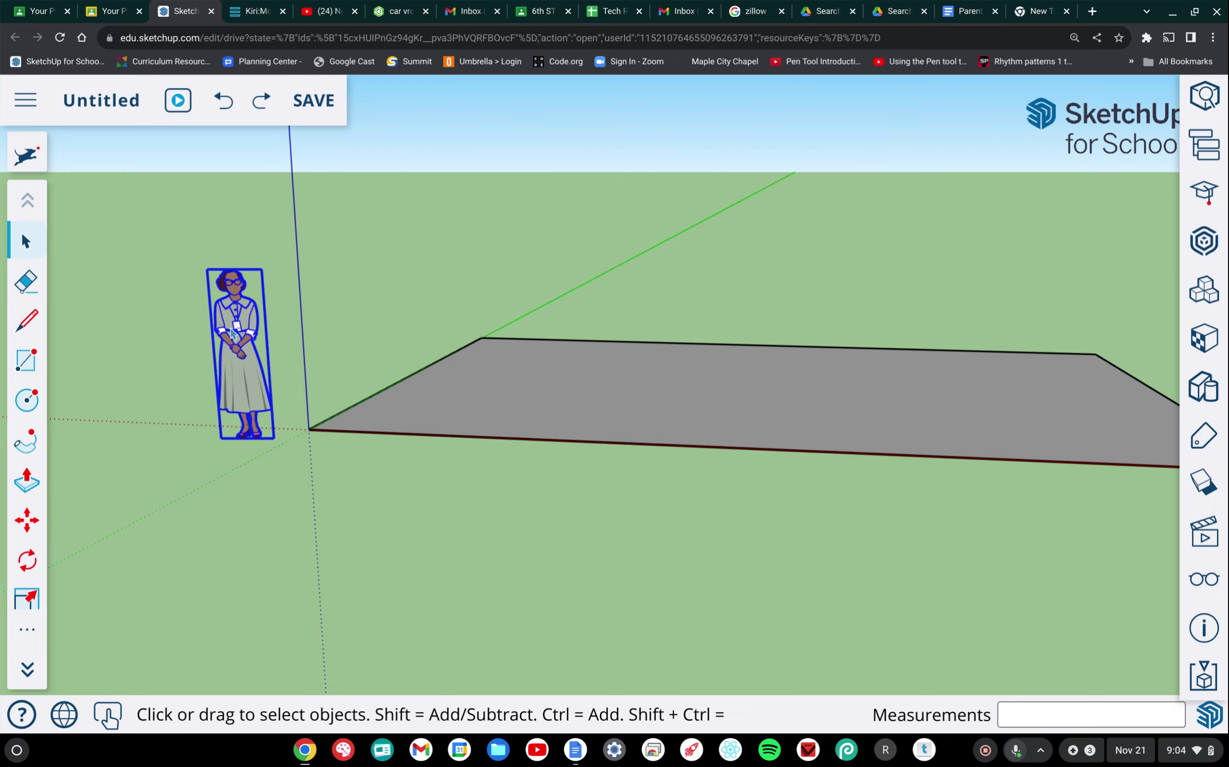
pyautogui.rightClick(231, 333)
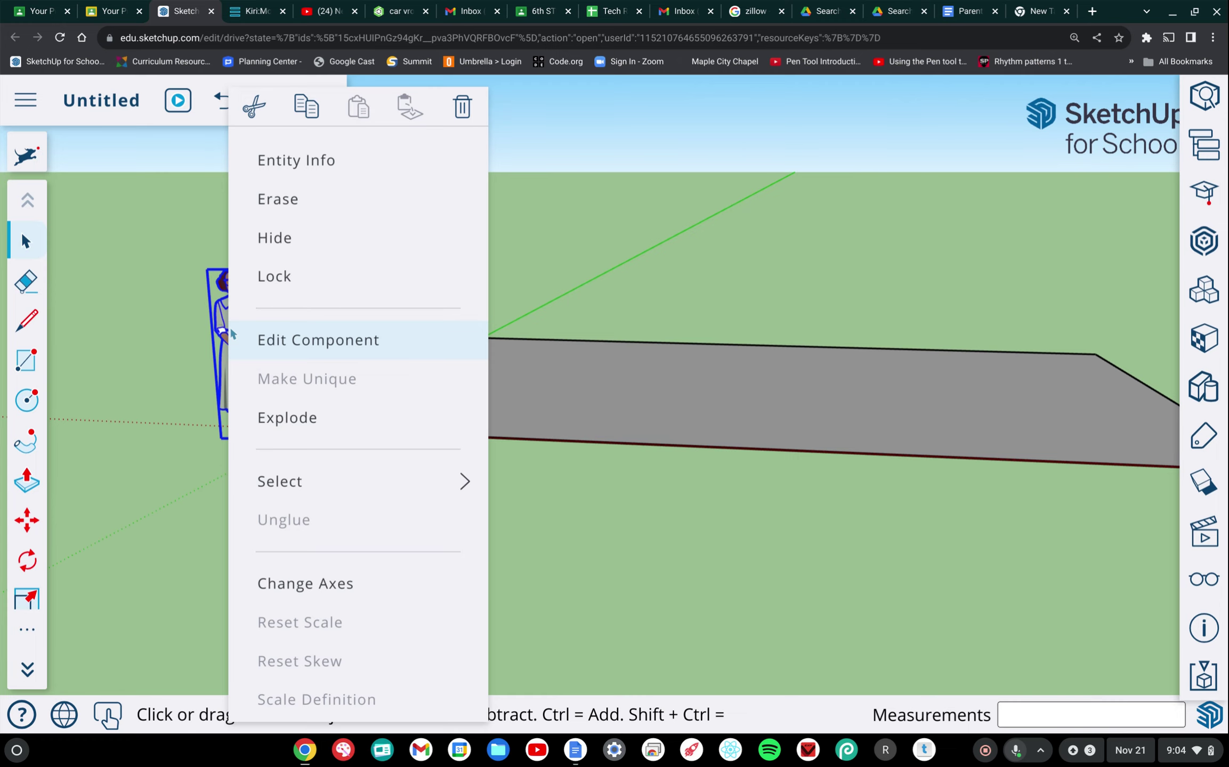
pyautogui.click(293, 211)
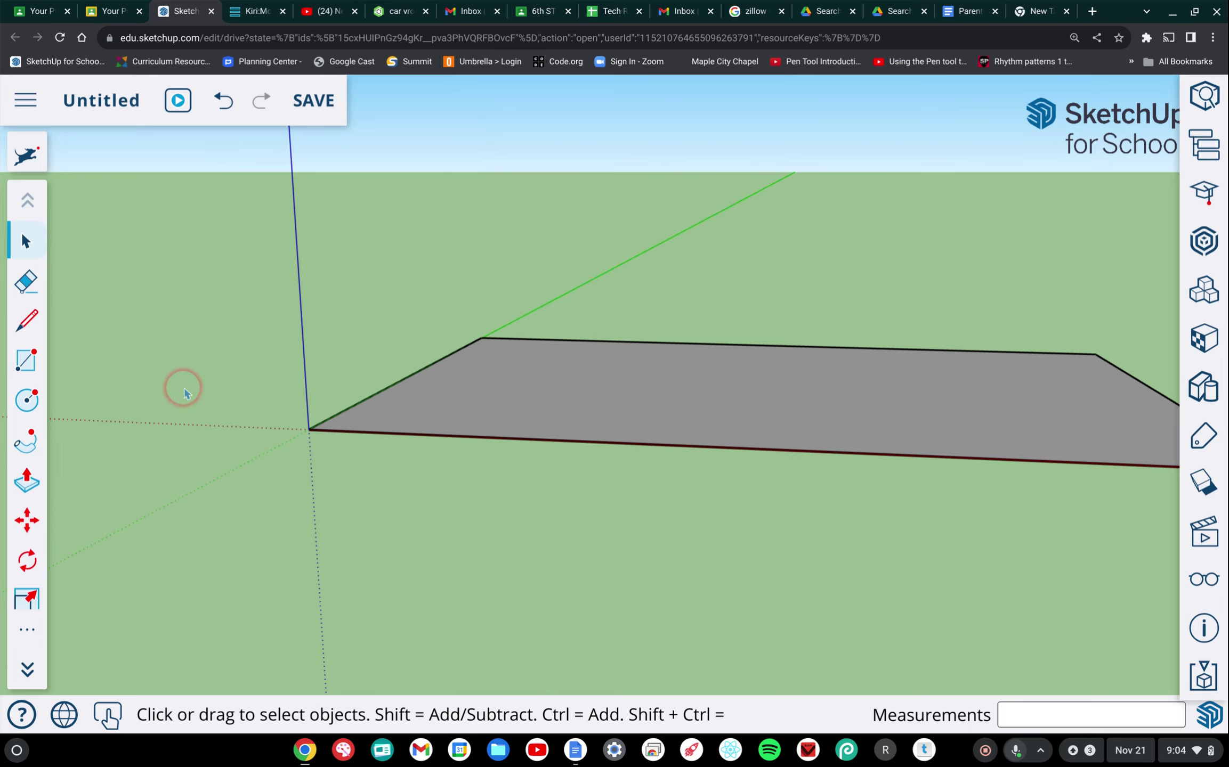
# Pull the rectangle's face up 10' with Push/Pull to form a box, and view the box from above.
pyautogui.scroll(-3, 187, 395)
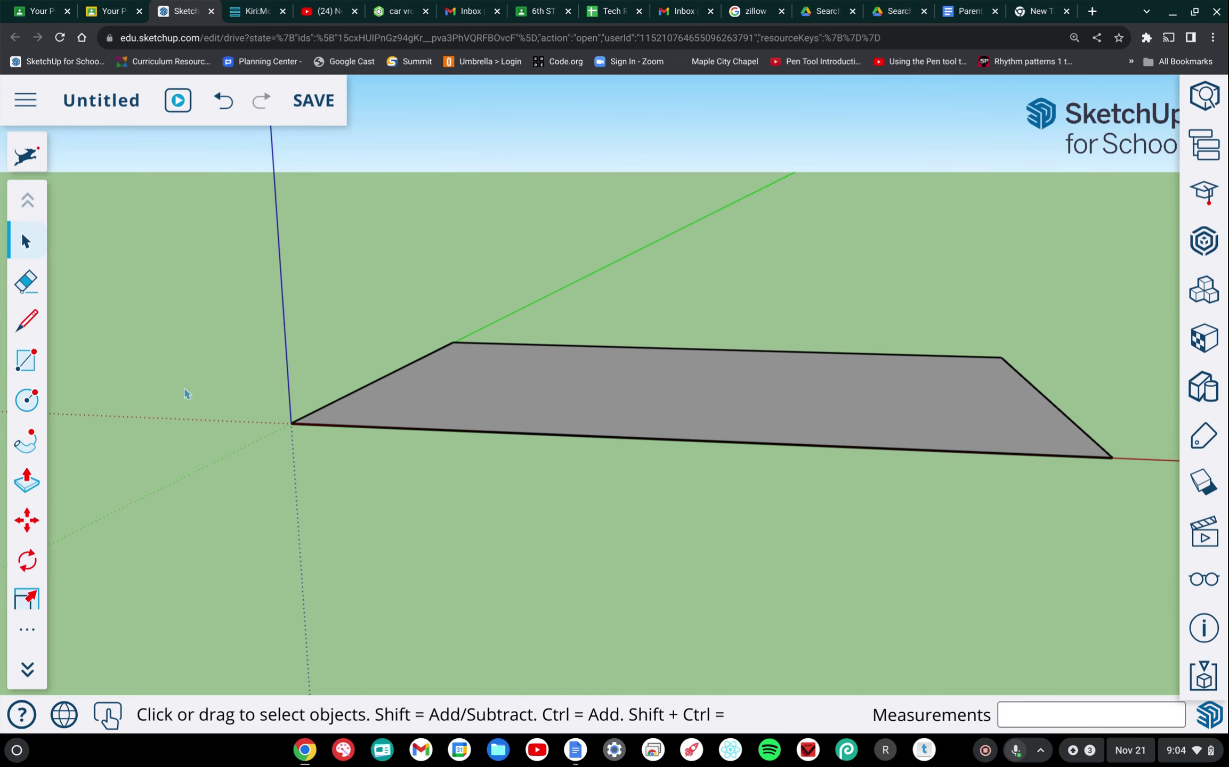
pyautogui.scroll(-2, 186, 395)
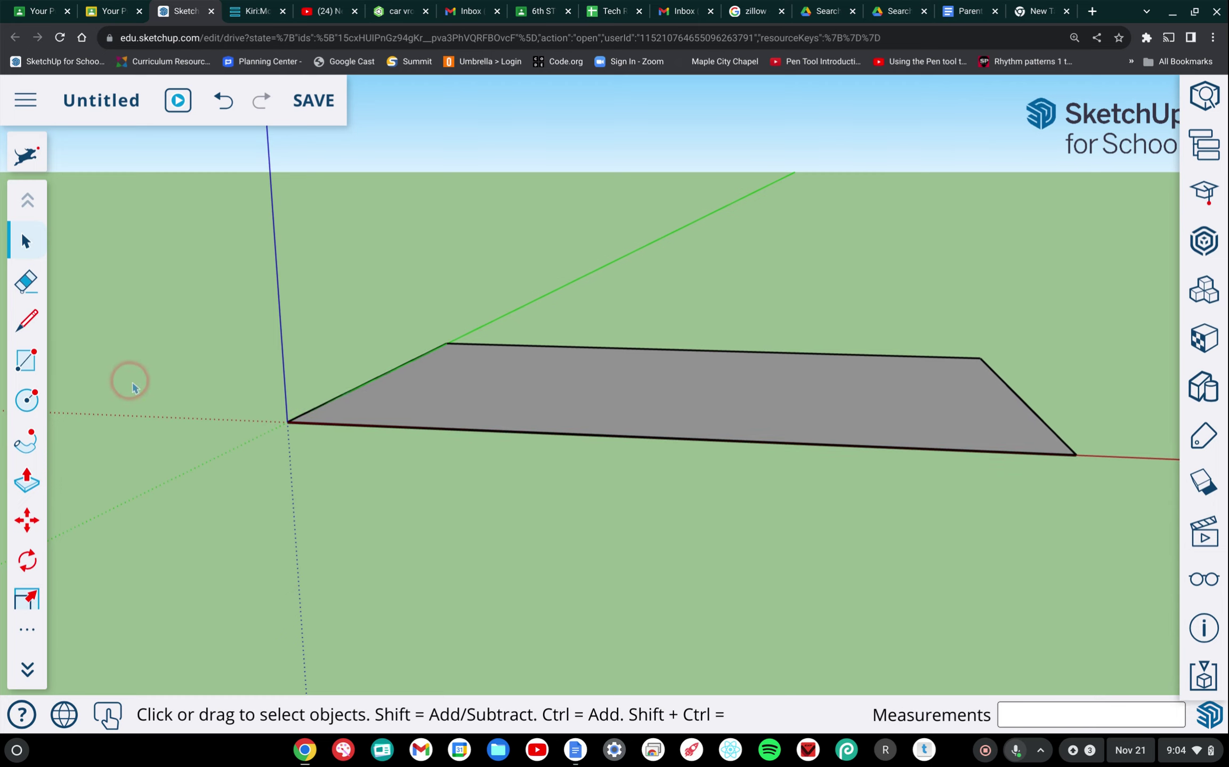
pyautogui.click(27, 482)
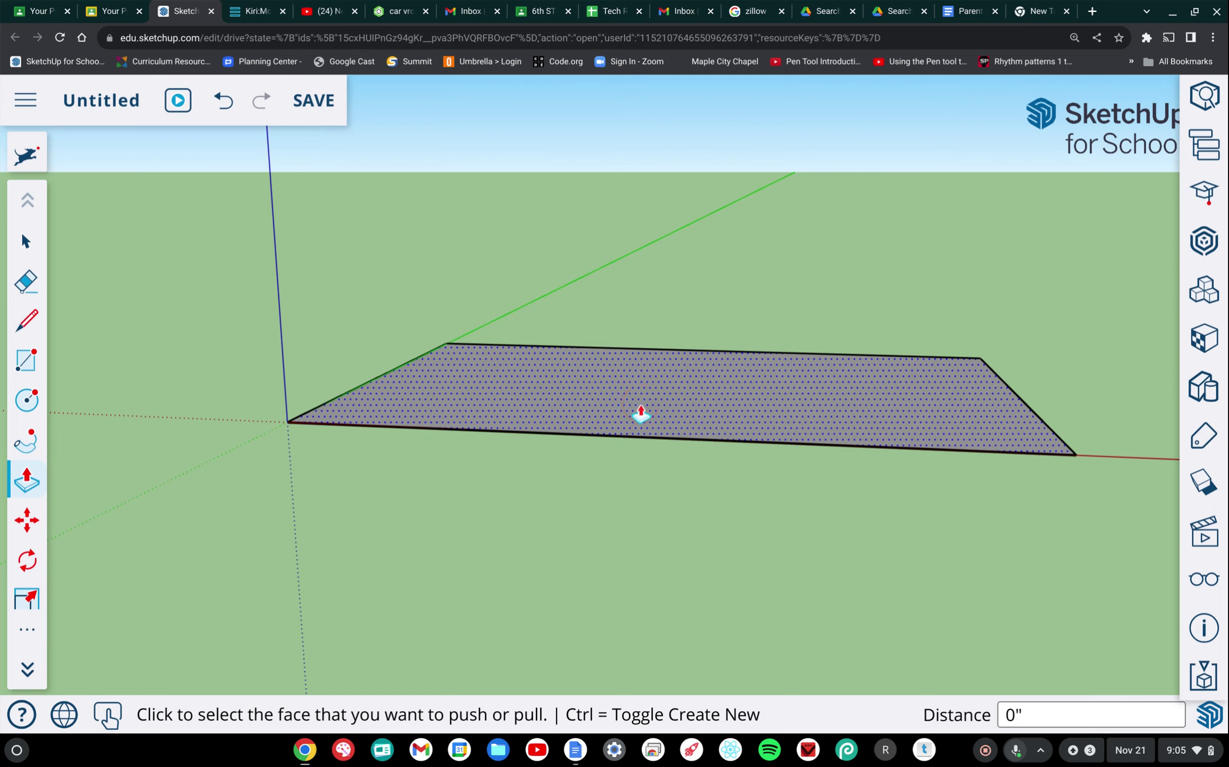
pyautogui.click(641, 415)
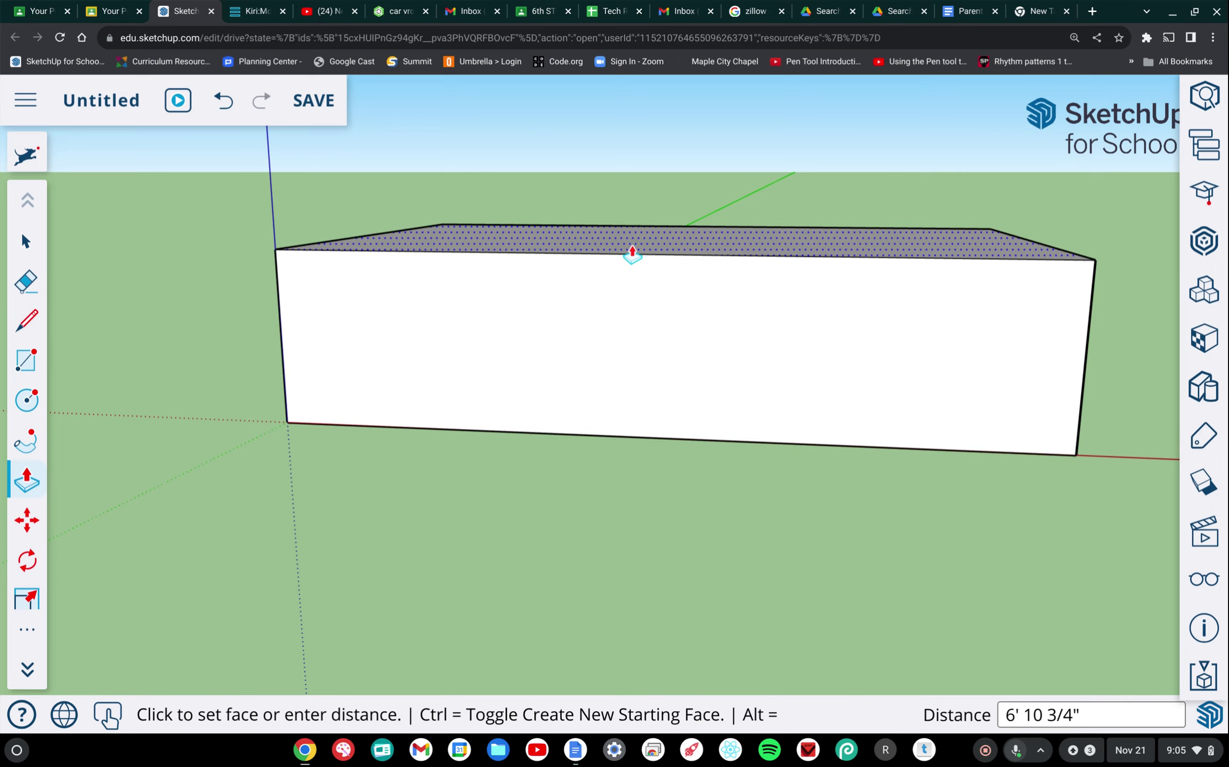
pyautogui.write('10')
pyautogui.press('Return')
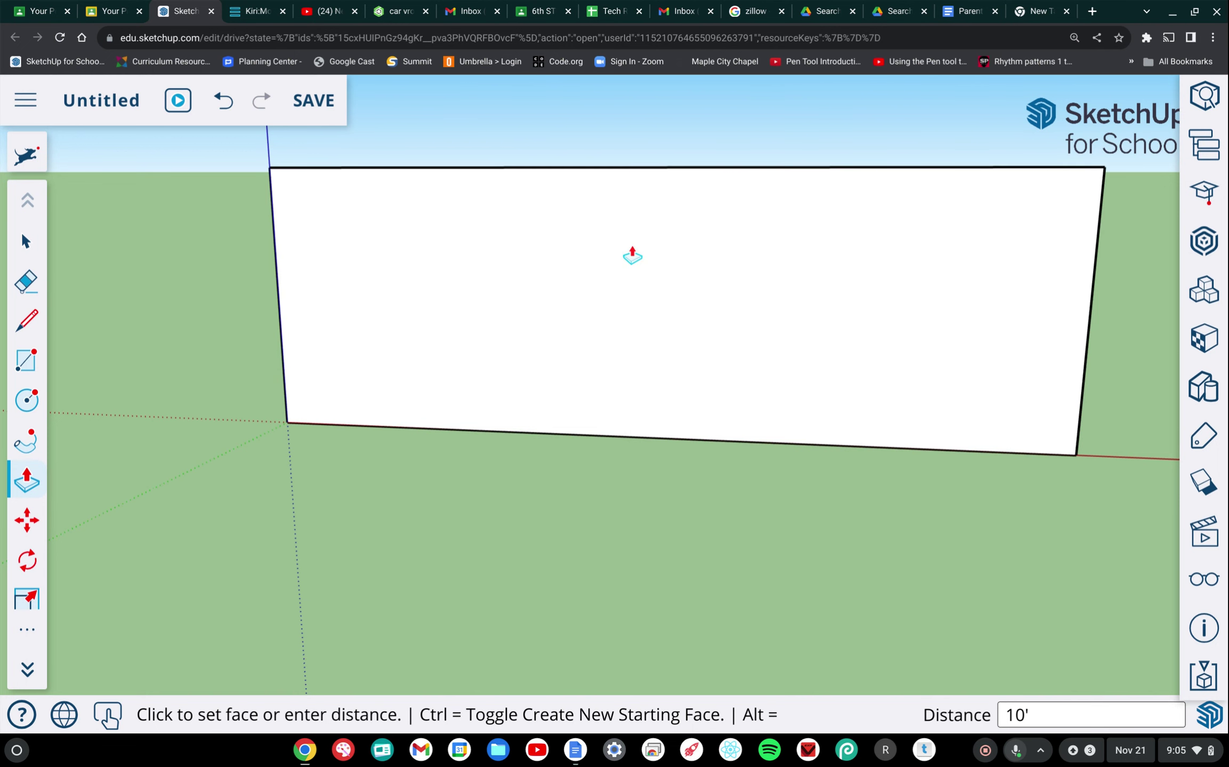
pyautogui.moveTo(560, 423); pyautogui.dragTo(561, 433, button='middle')
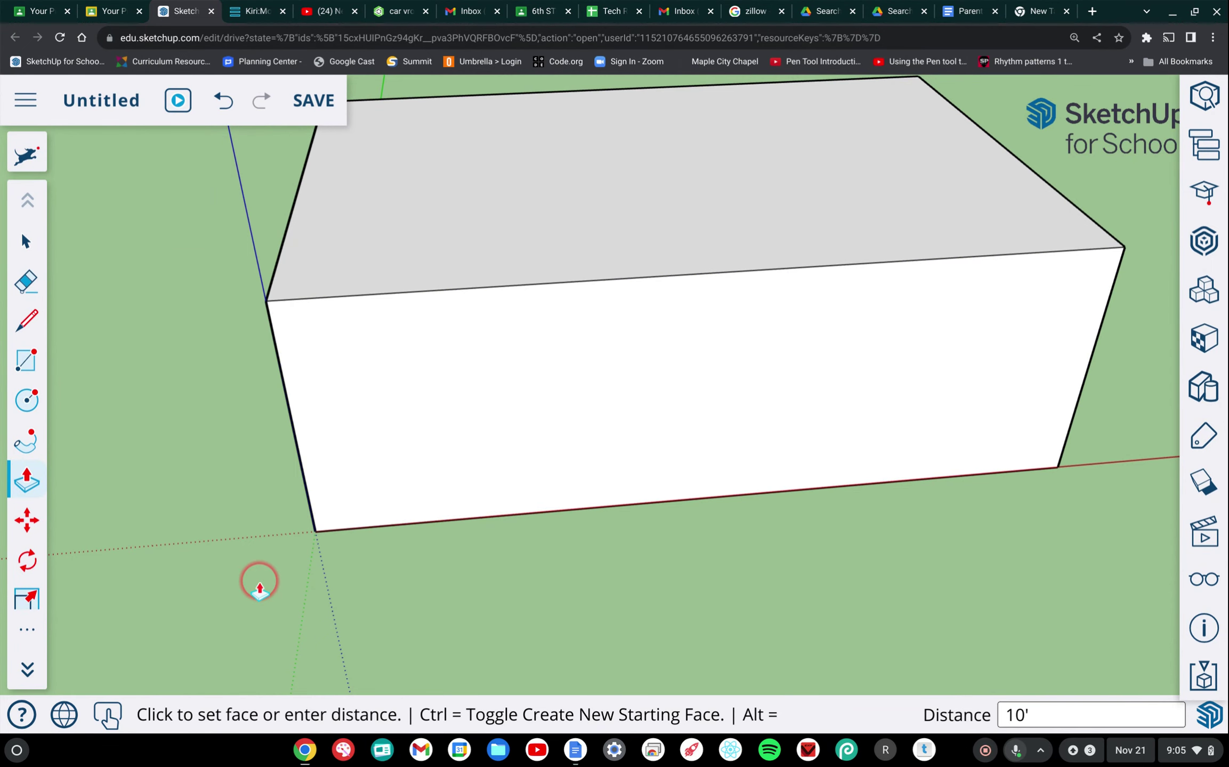
# Offset the outline of the box's underside outward by 3".
pyautogui.moveTo(259, 593); pyautogui.dragTo(260, 593, button='middle')
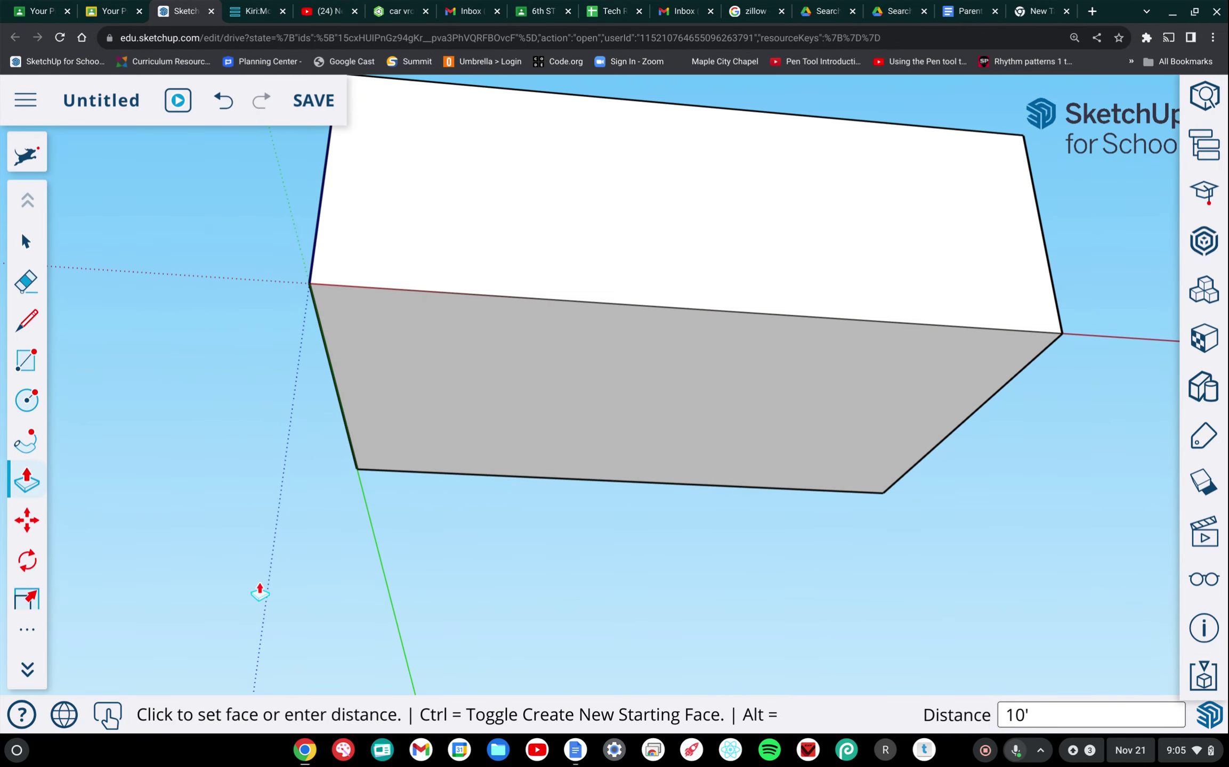
pyautogui.moveTo(260, 592); pyautogui.dragTo(260, 592, button='middle')
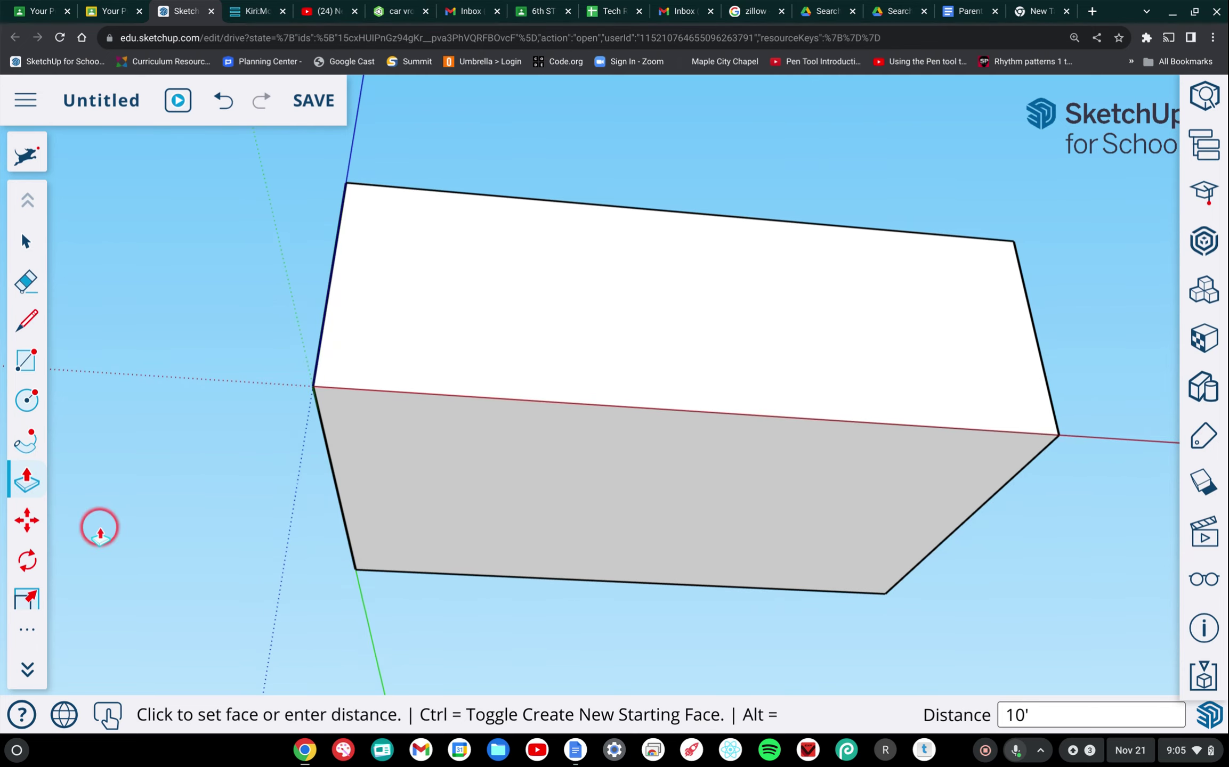
pyautogui.click(26, 670)
pyautogui.click(26, 673)
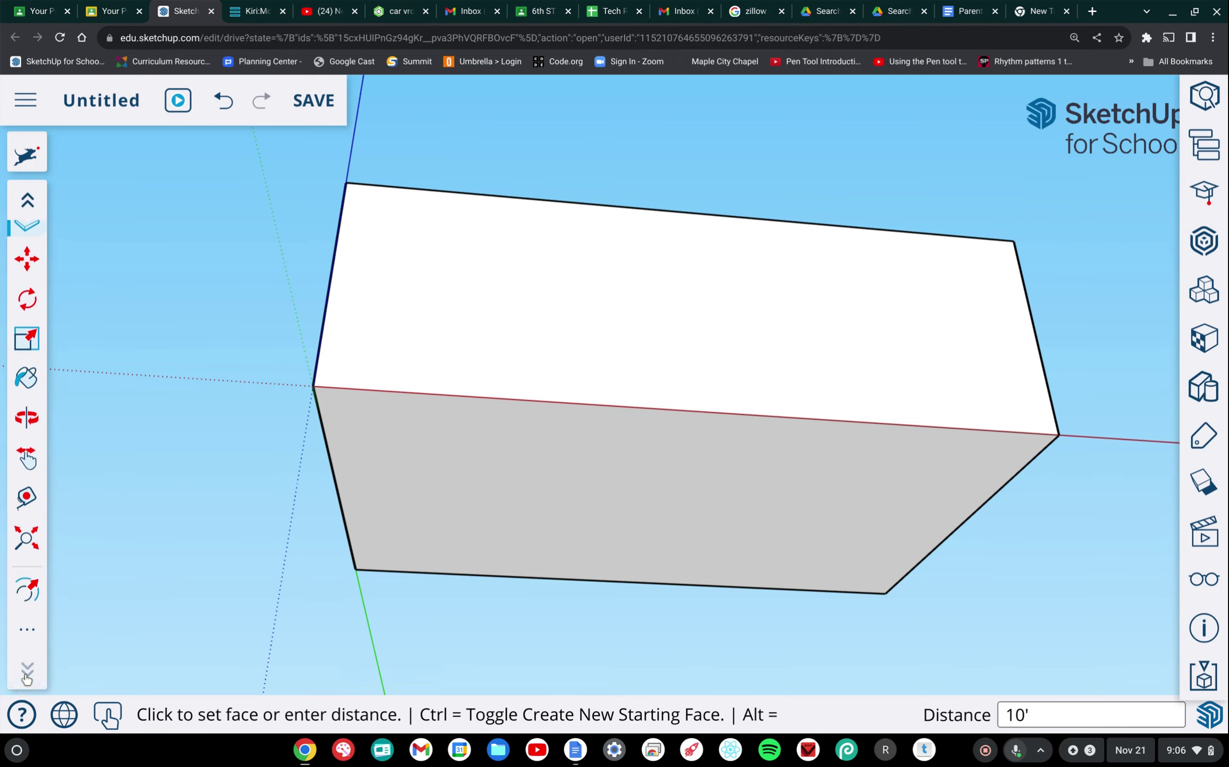
pyautogui.click(31, 591)
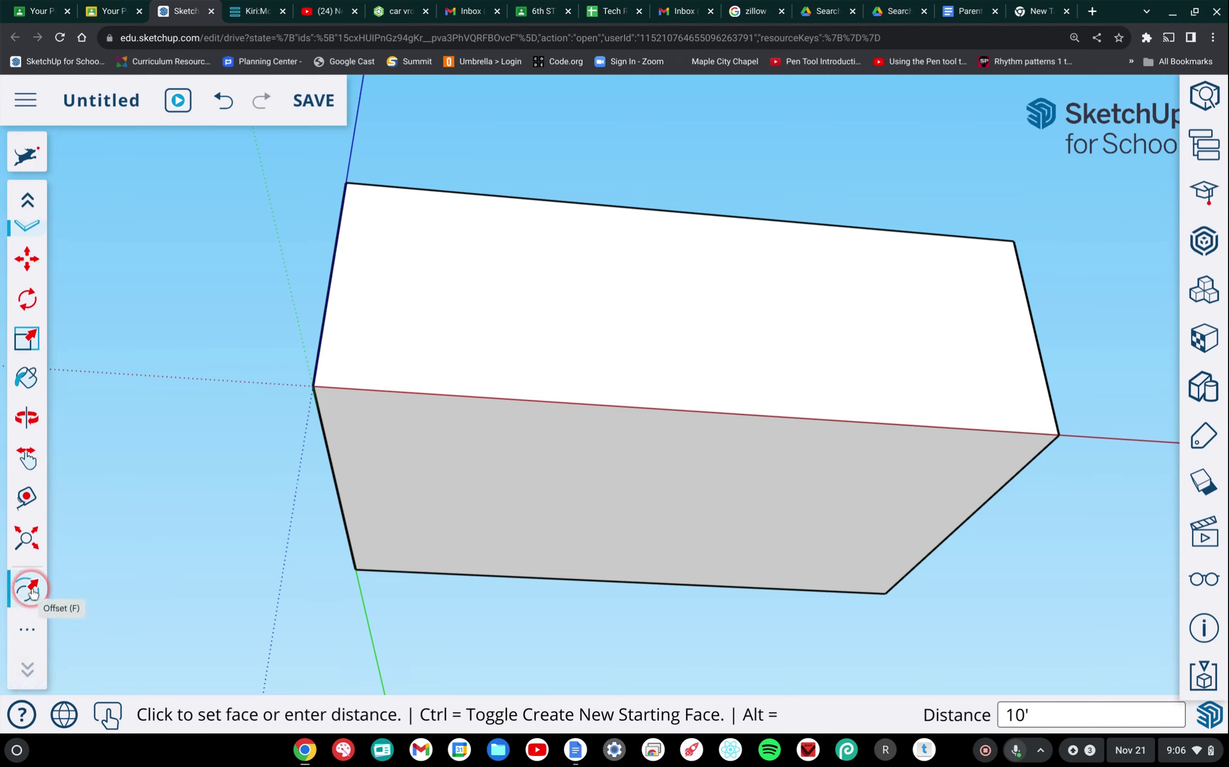
pyautogui.click(26, 589)
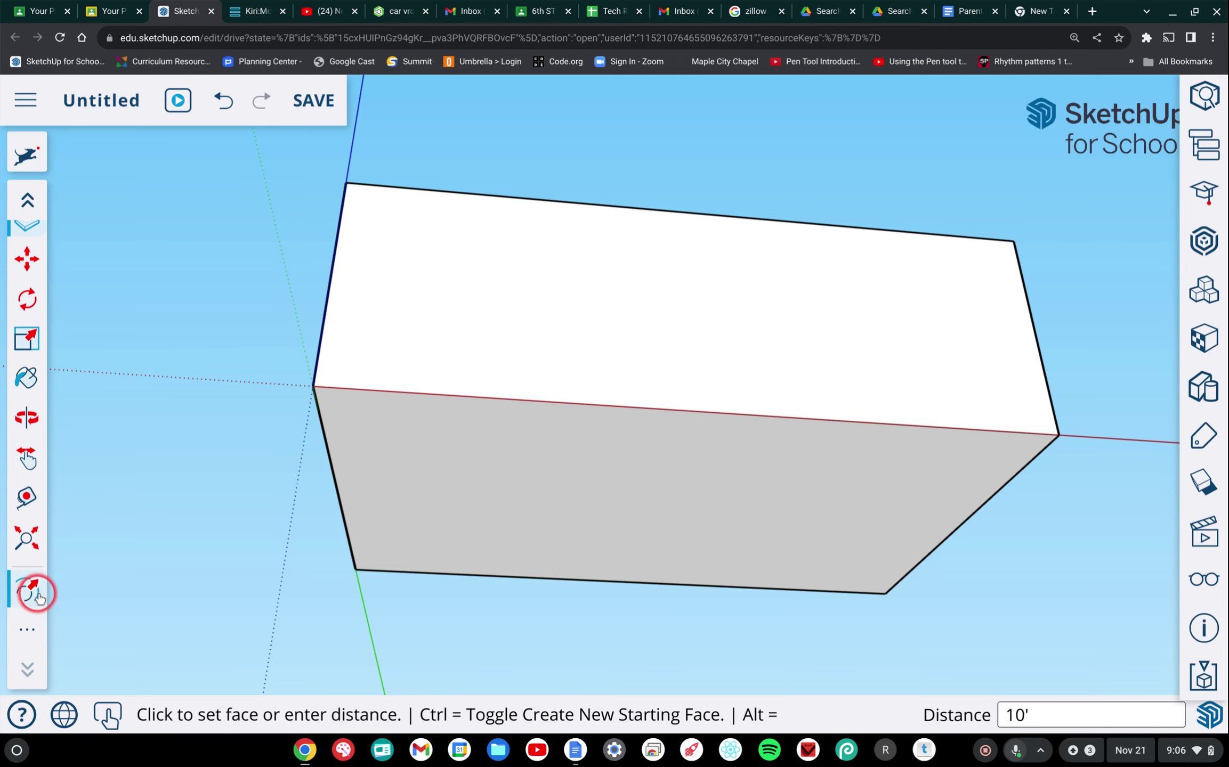
pyautogui.click(28, 631)
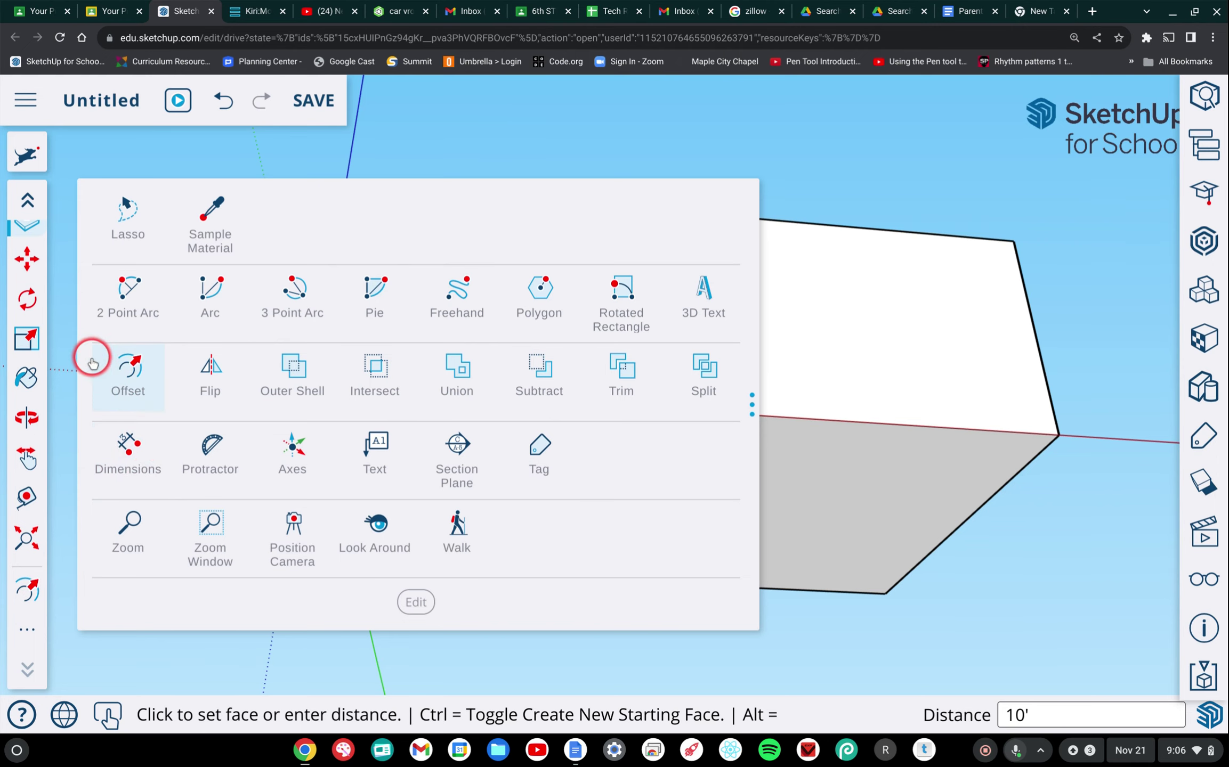
pyautogui.click(136, 382)
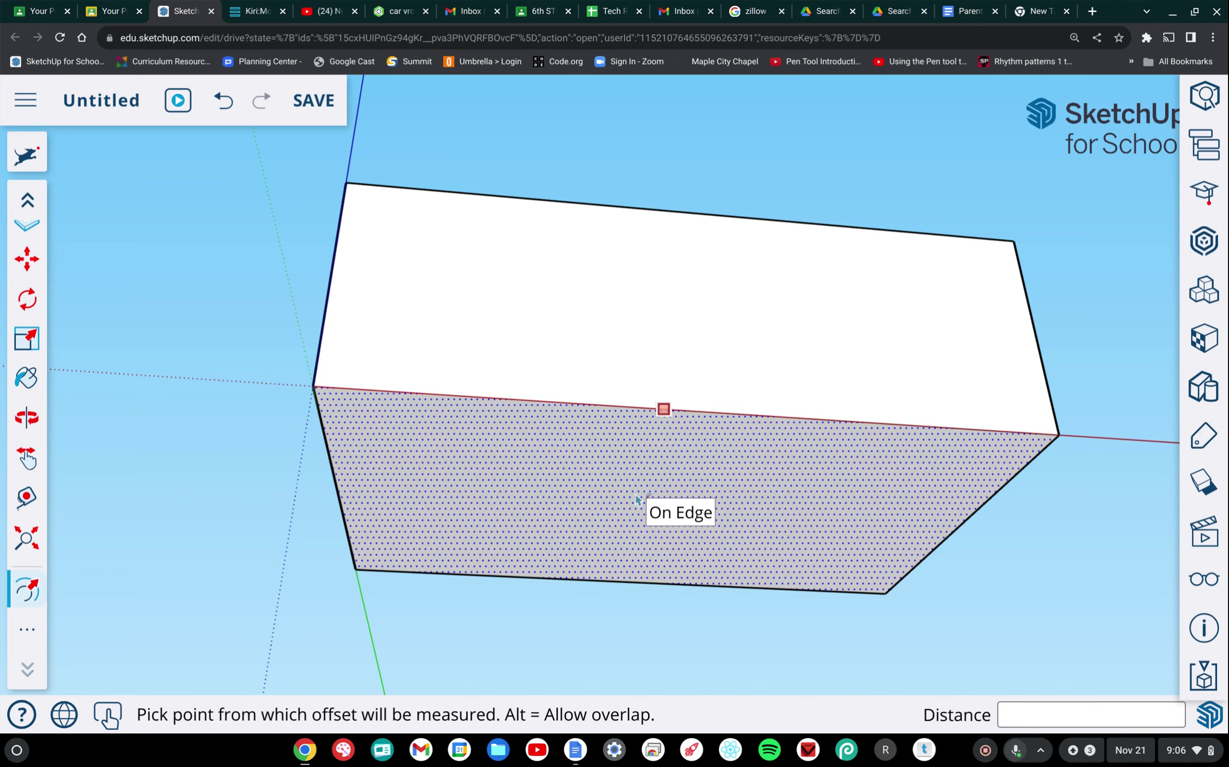
pyautogui.moveTo(636, 498); pyautogui.dragTo(658, 336)
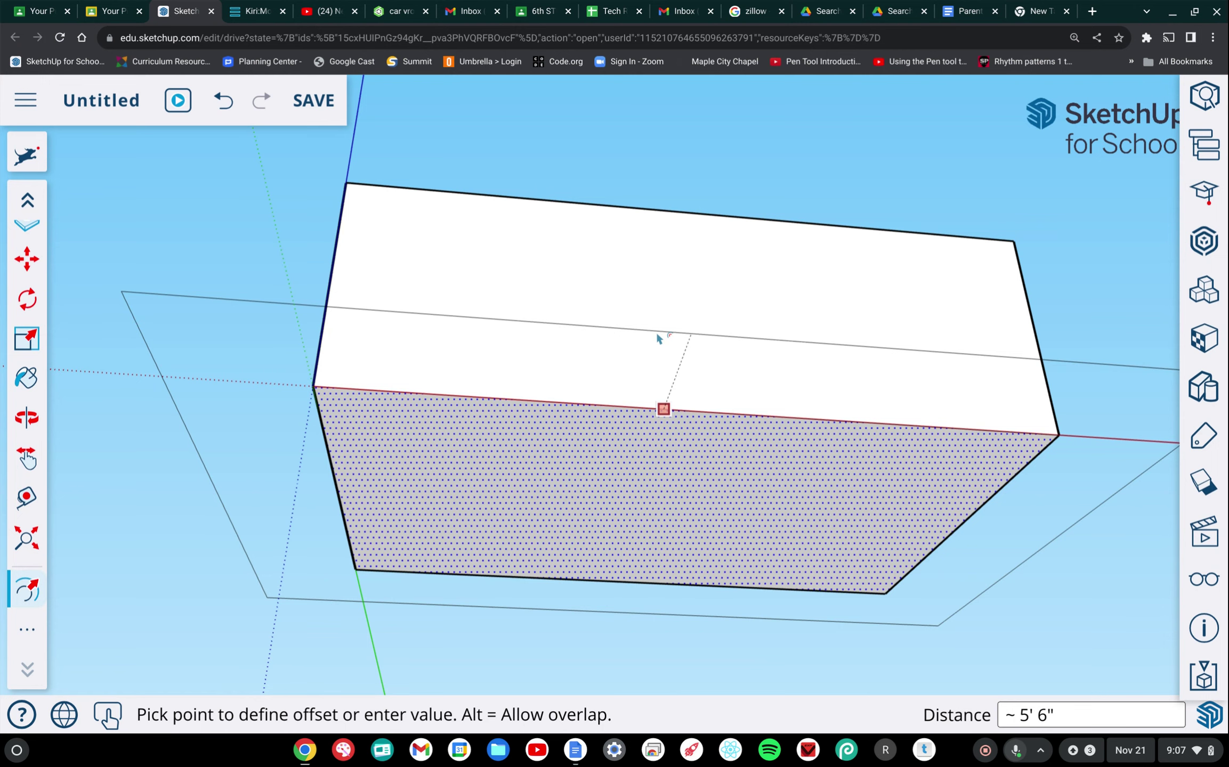
pyautogui.write('3')
pyautogui.press('Return')
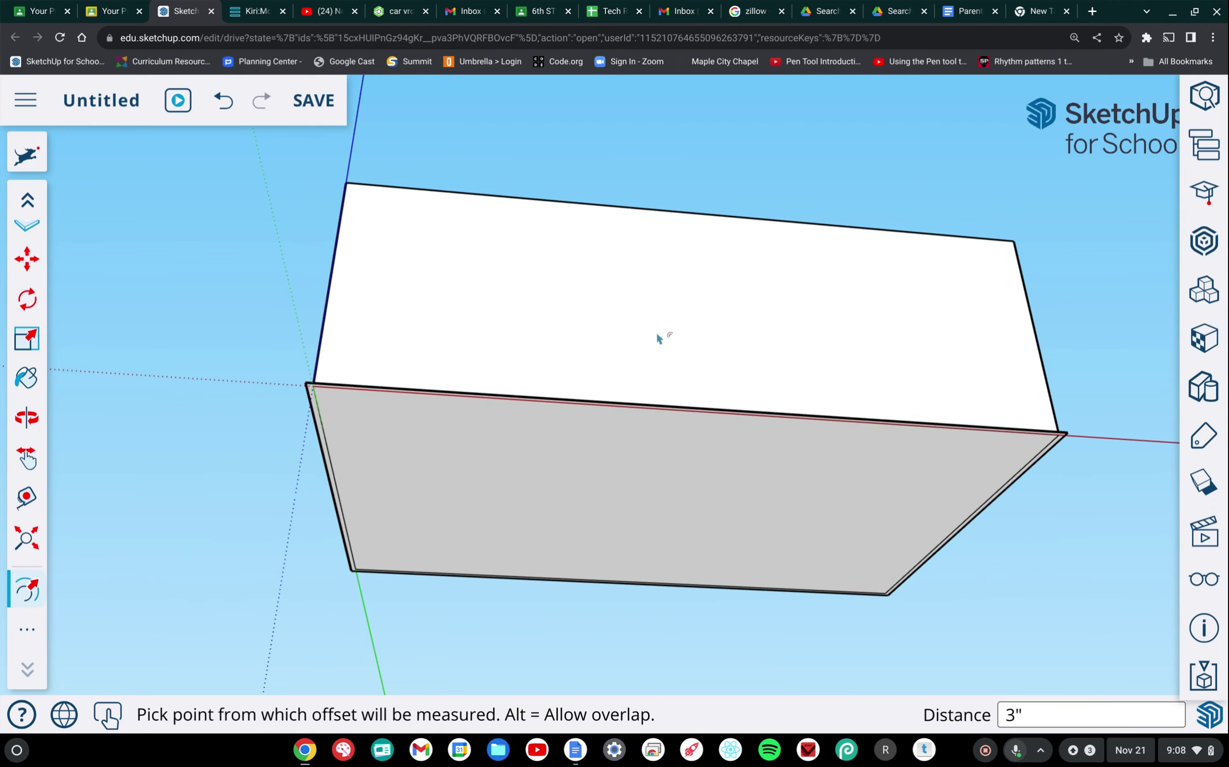
# Orbit around the box to examine the offset rim along its base from below and from above.
pyautogui.scroll(-5, 655, 319)
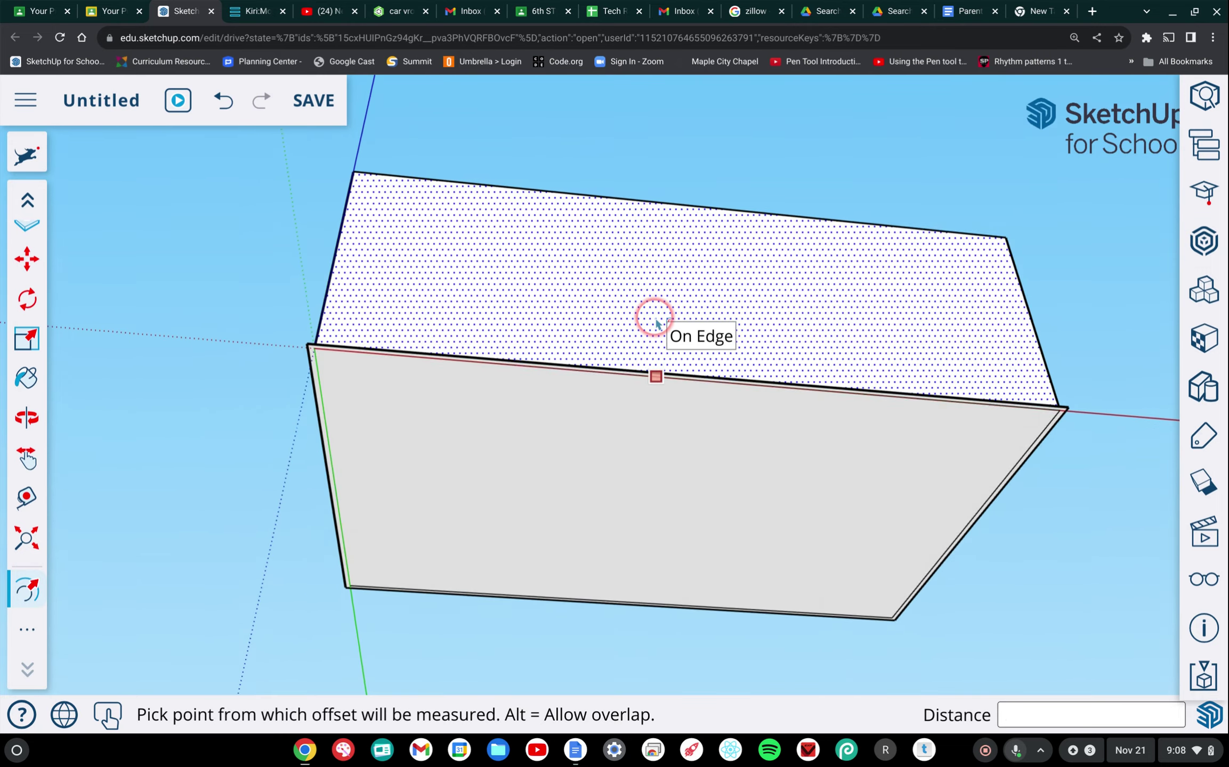
pyautogui.scroll(-8, 655, 318)
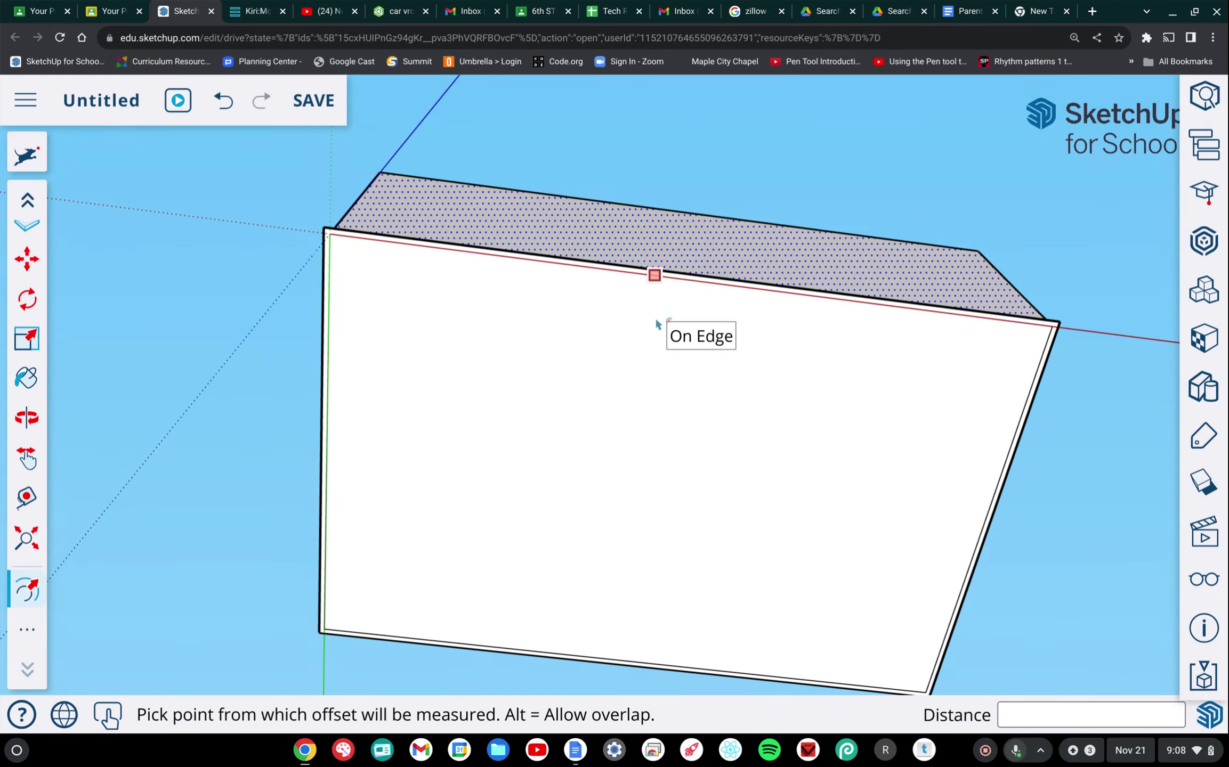
pyautogui.scroll(10, 655, 318)
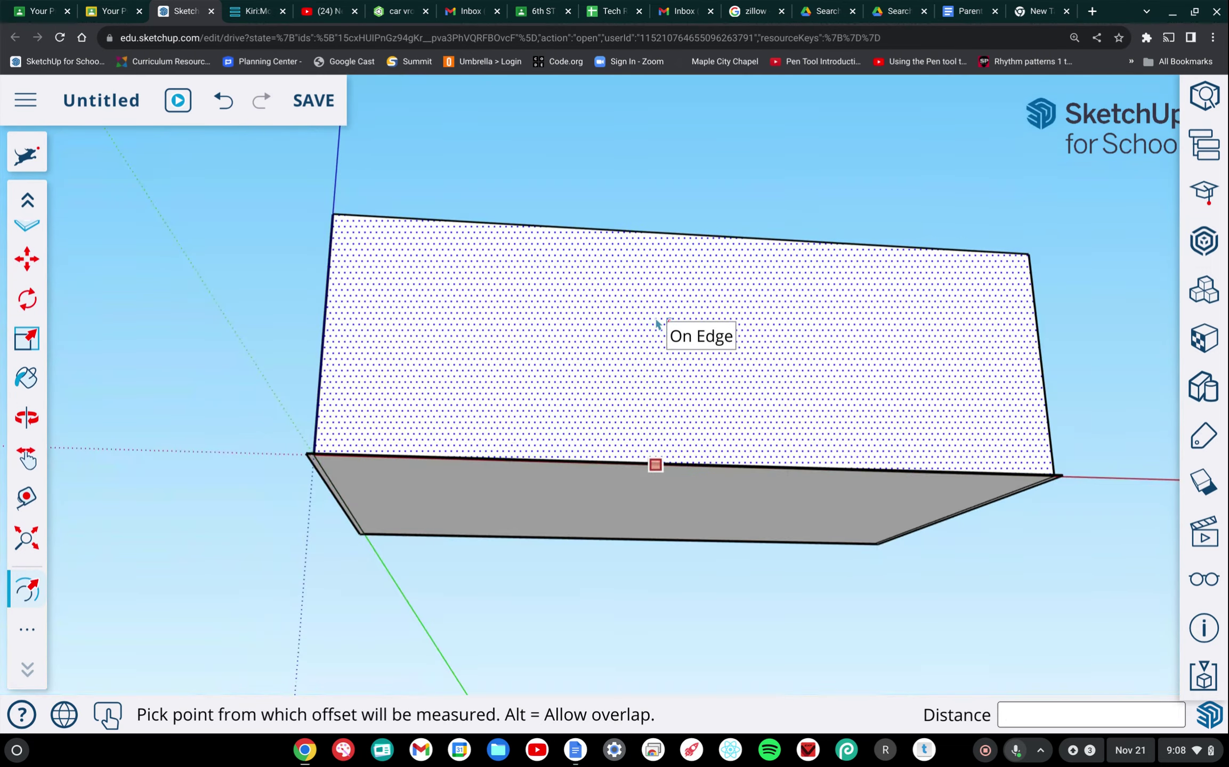
pyautogui.scroll(10, 654, 319)
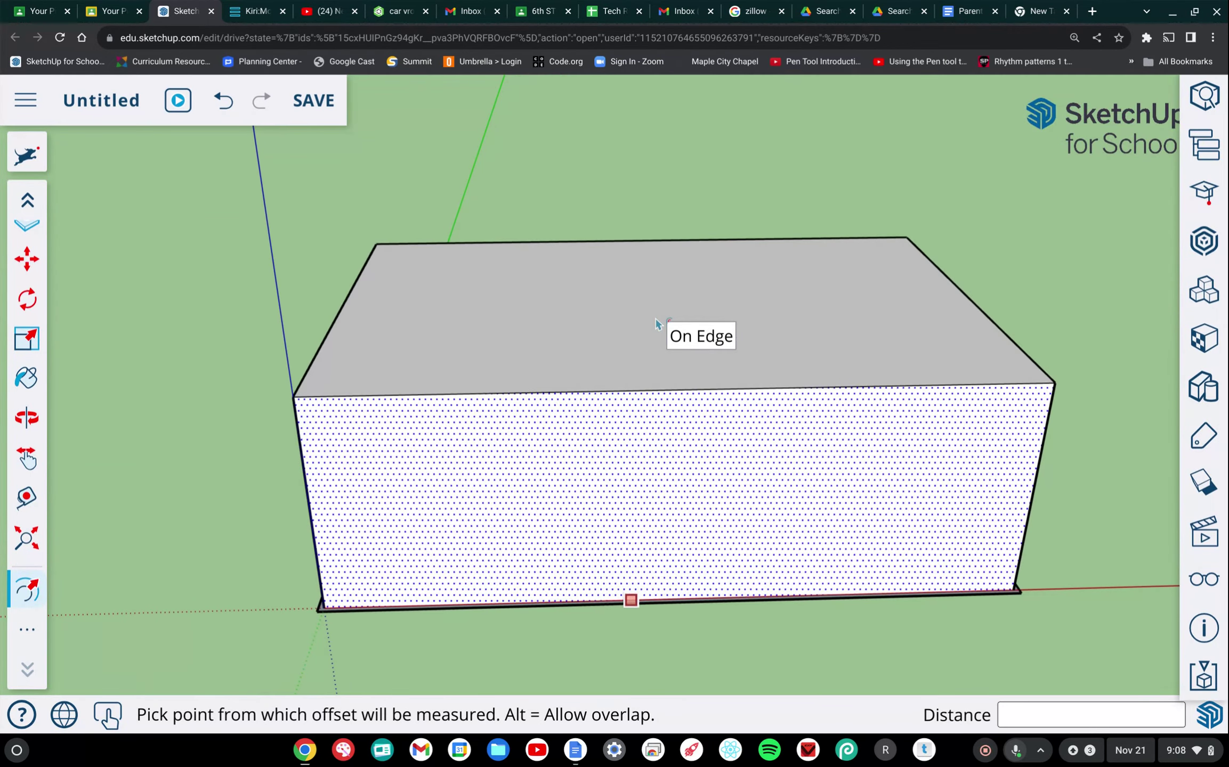
pyautogui.scroll(10, 656, 320)
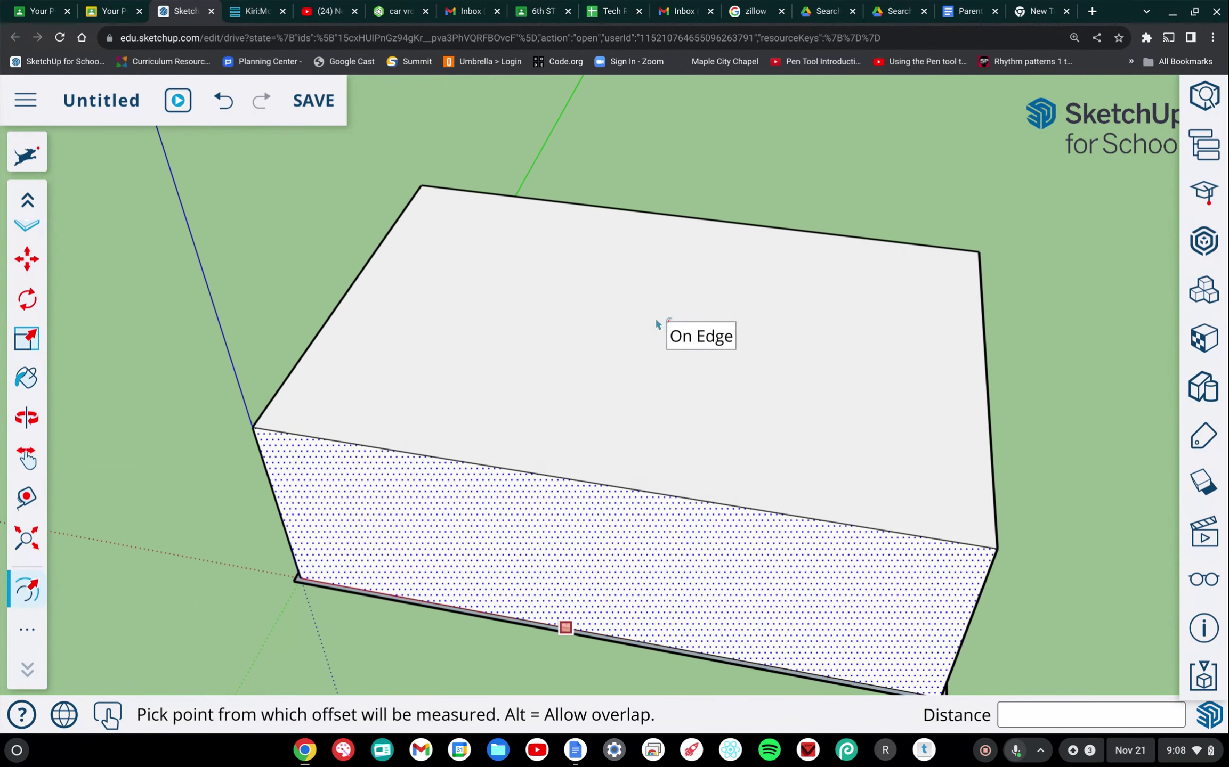
pyautogui.scroll(3, 655, 317)
pyautogui.press('Escape')
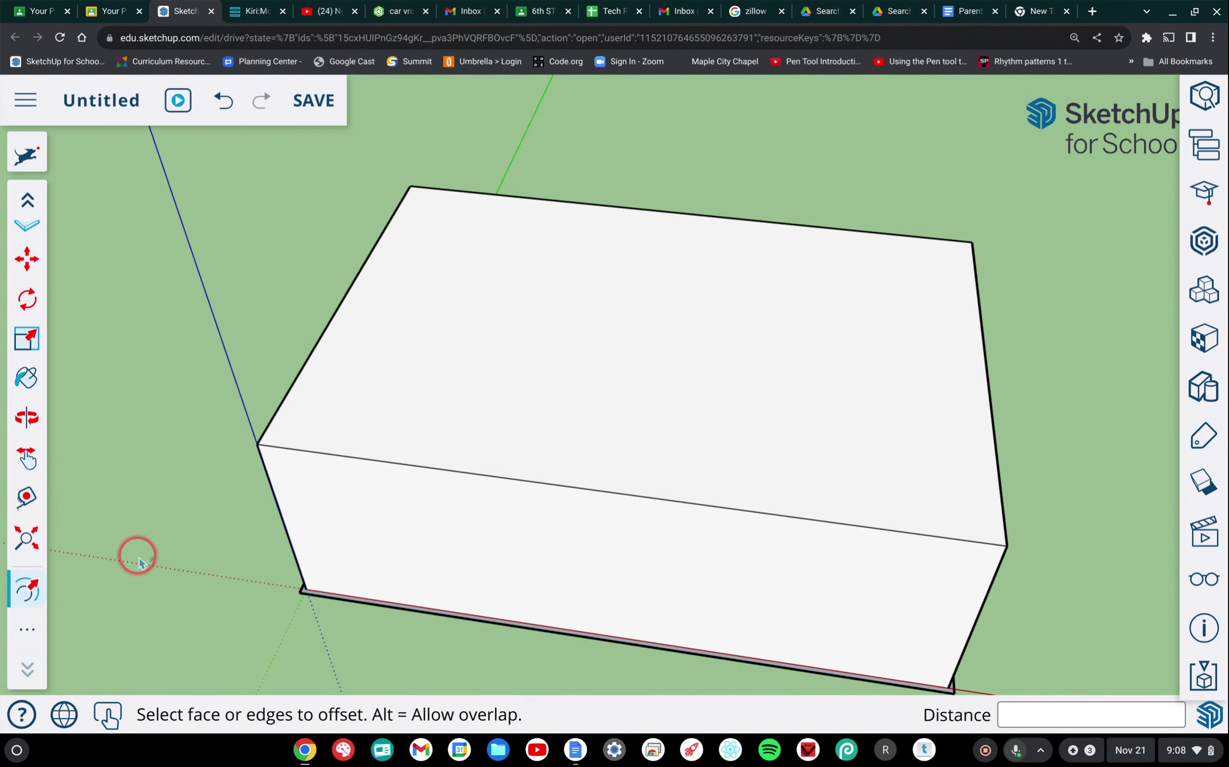
pyautogui.click(313, 582)
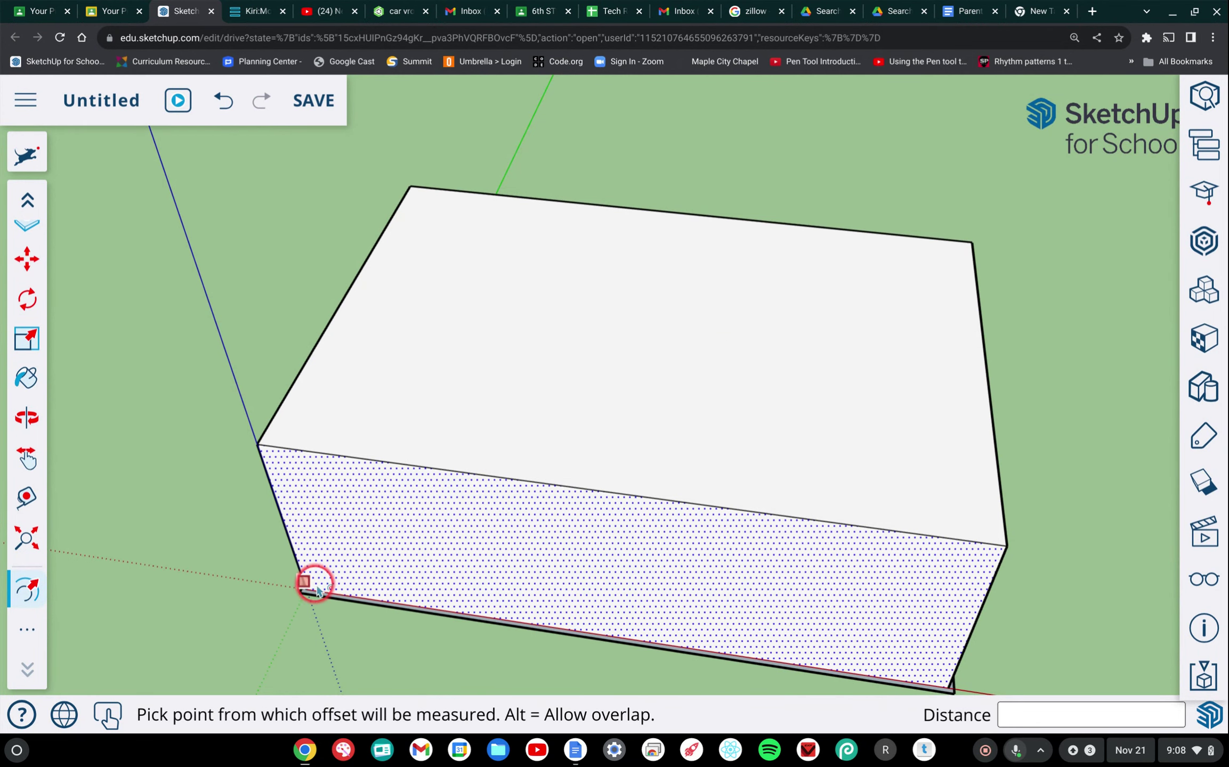
pyautogui.press('Escape')
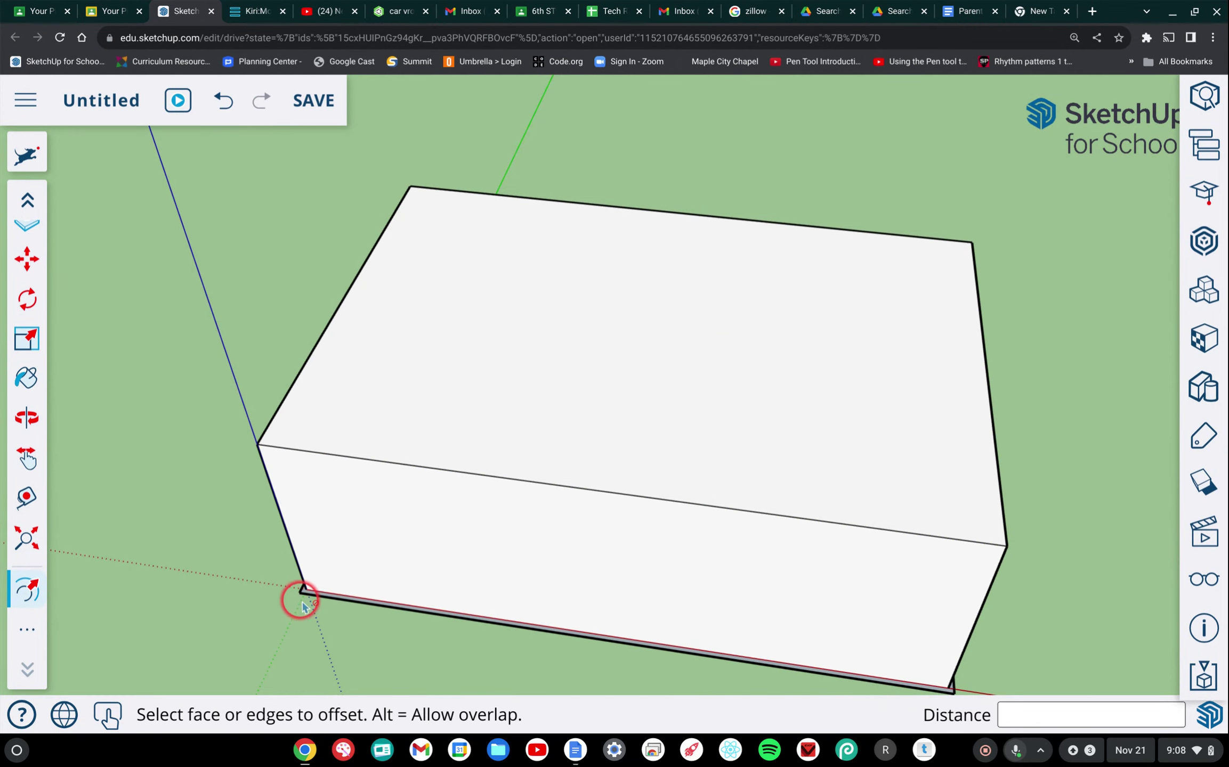
# Pull the narrow rim around the box's base up 2' with Push/Pull.
pyautogui.scroll(3, 299, 602)
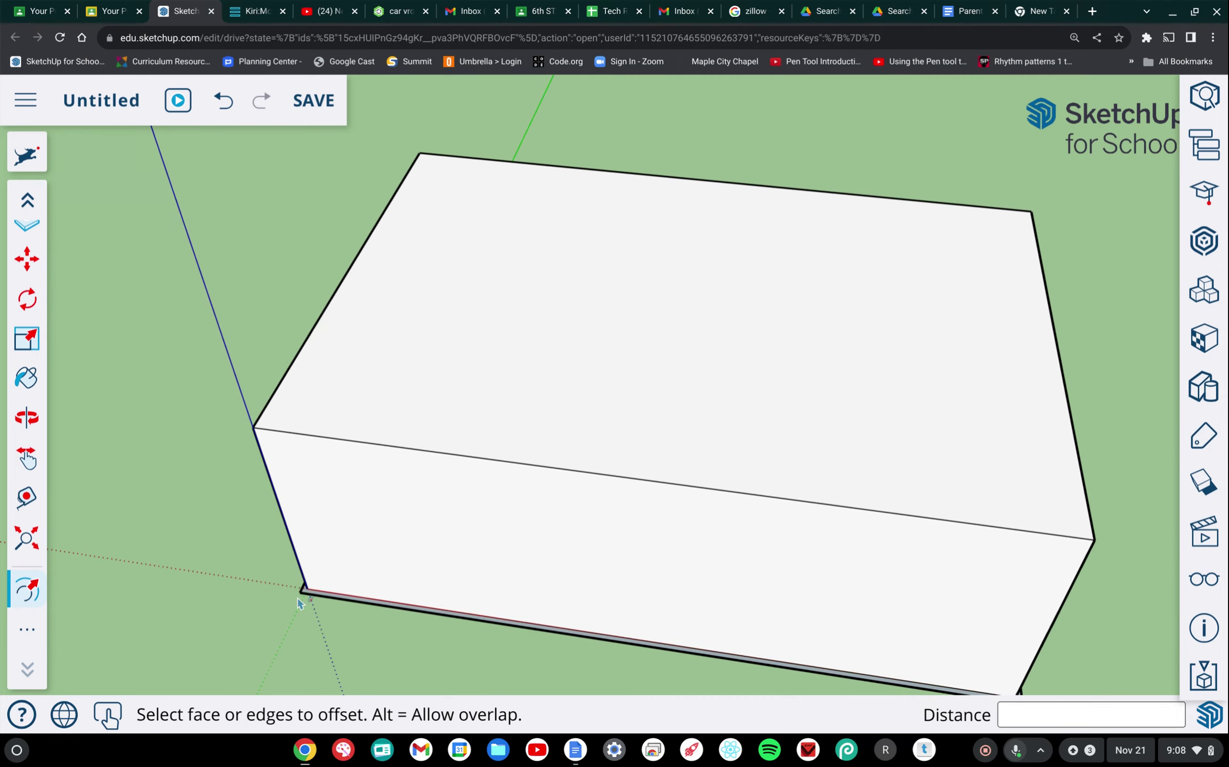
pyautogui.scroll(3, 298, 603)
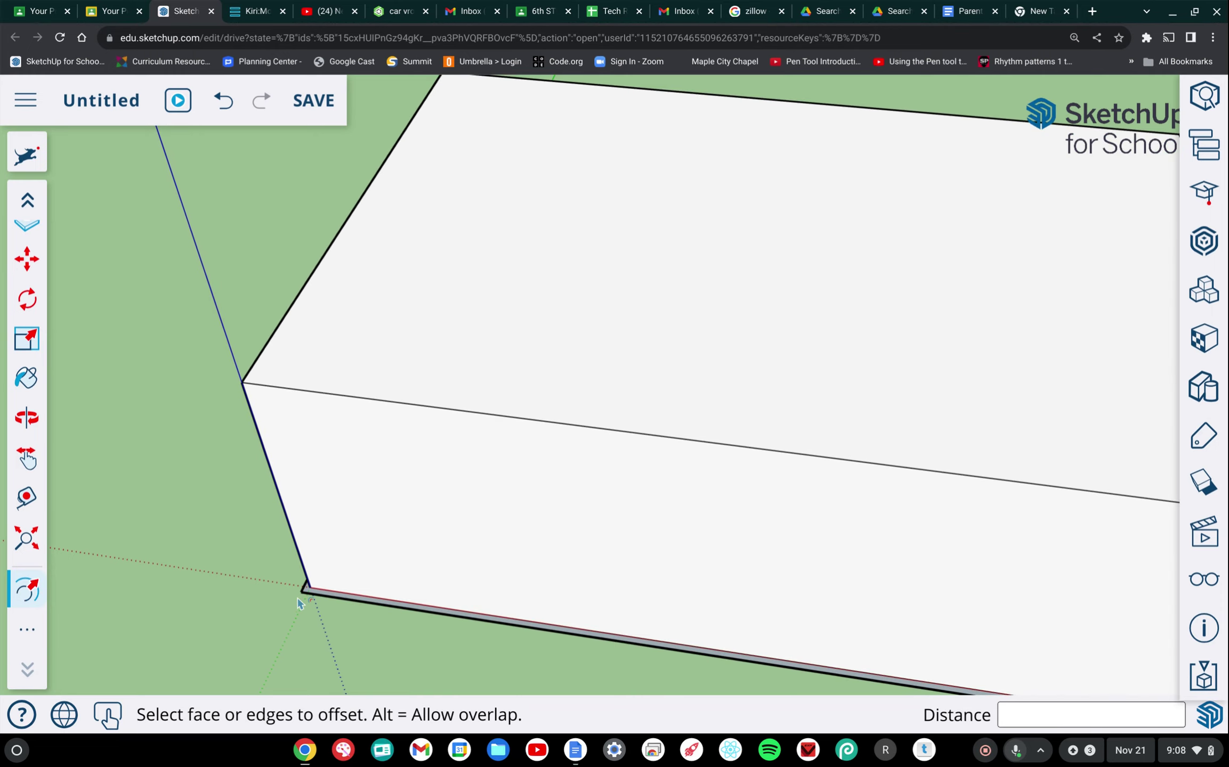
pyautogui.scroll(3, 298, 602)
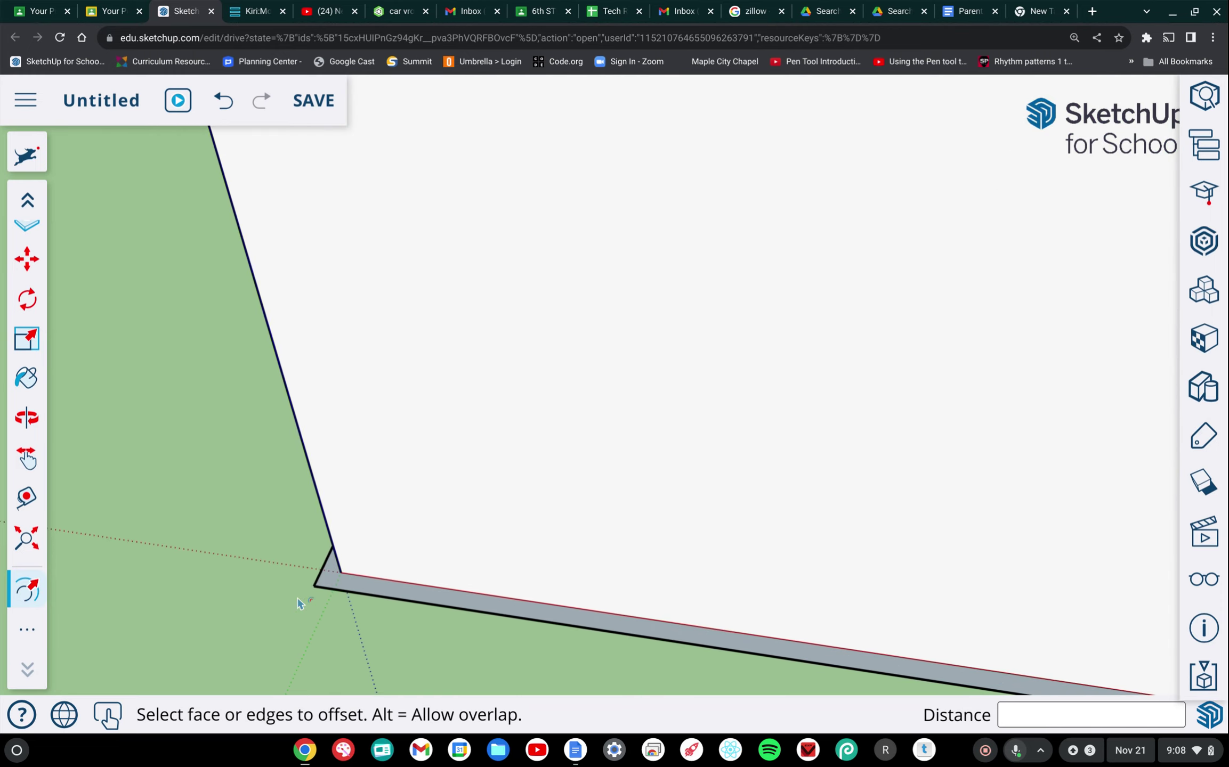
pyautogui.scroll(2, 298, 602)
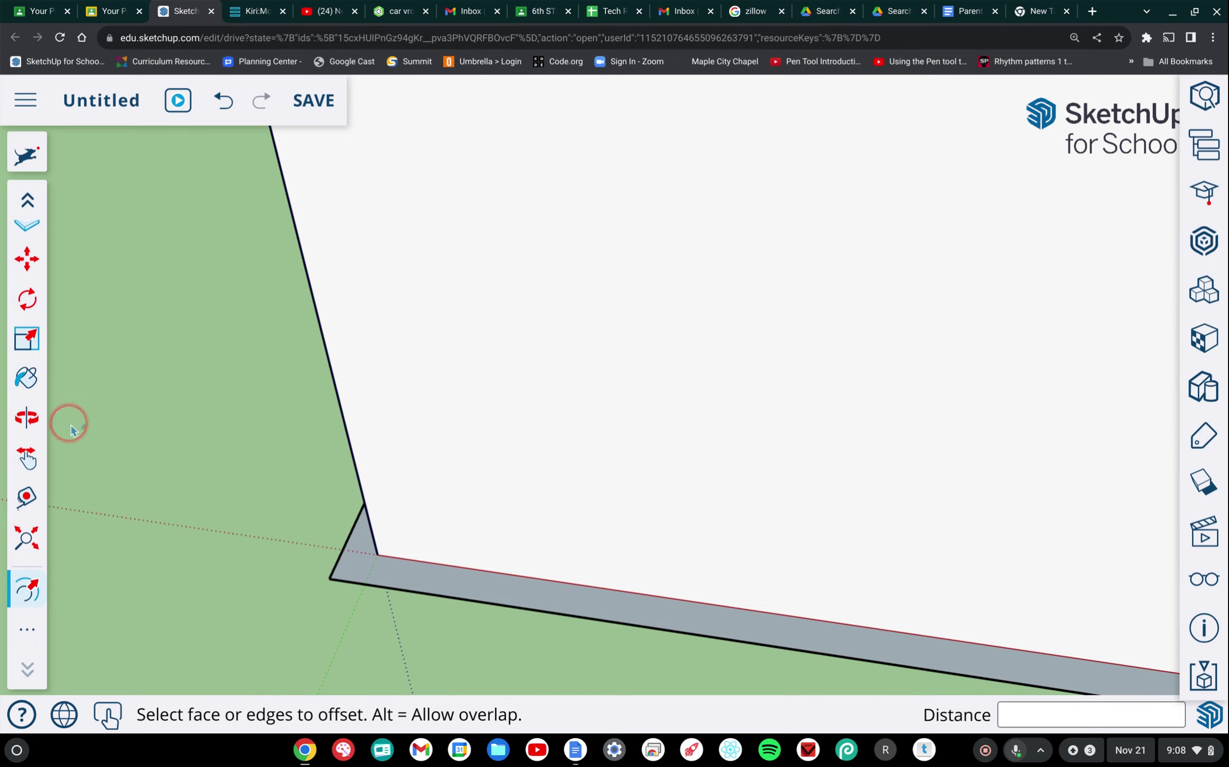
pyautogui.scroll(5, 26, 400)
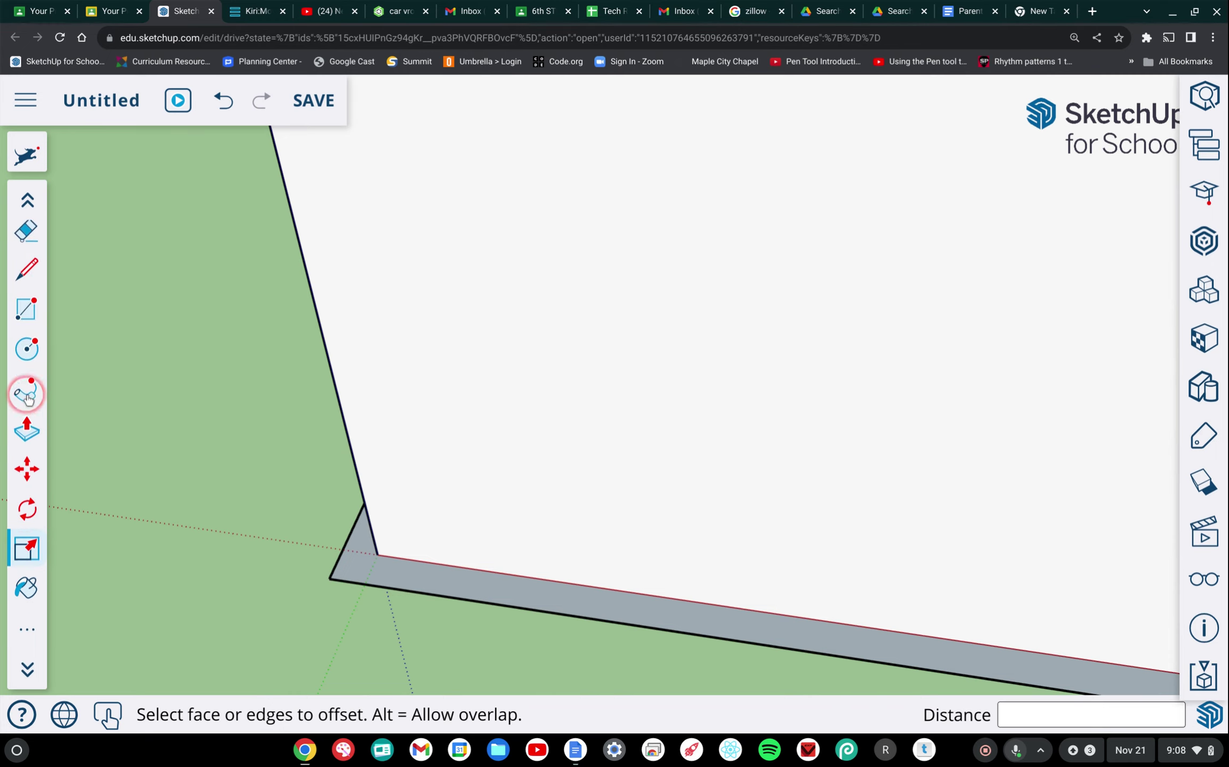
pyautogui.scroll(-1, 27, 416)
pyautogui.click(30, 437)
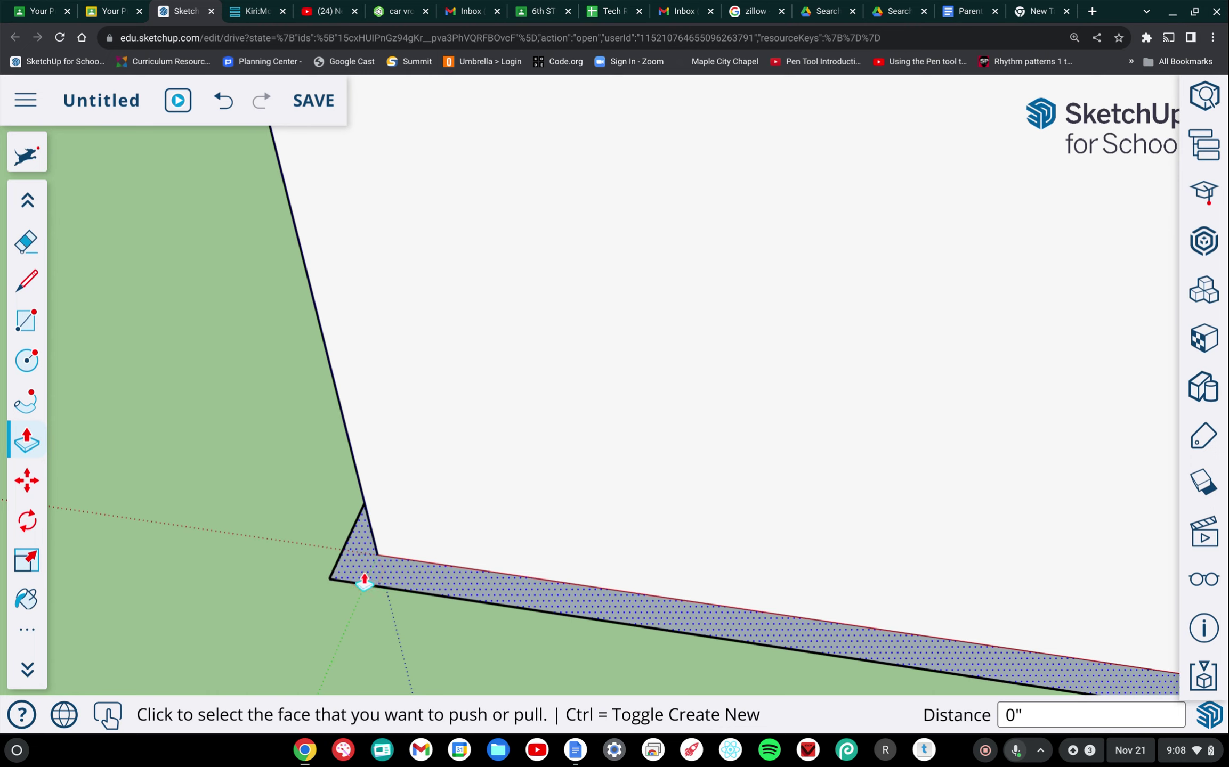
pyautogui.moveTo(358, 570)
pyautogui.mouseDown()
pyautogui.moveTo(413, 592)
pyautogui.moveTo(351, 573)
pyautogui.moveTo(365, 571)
pyautogui.mouseUp()
pyautogui.click(365, 575)
pyautogui.click(363, 555)
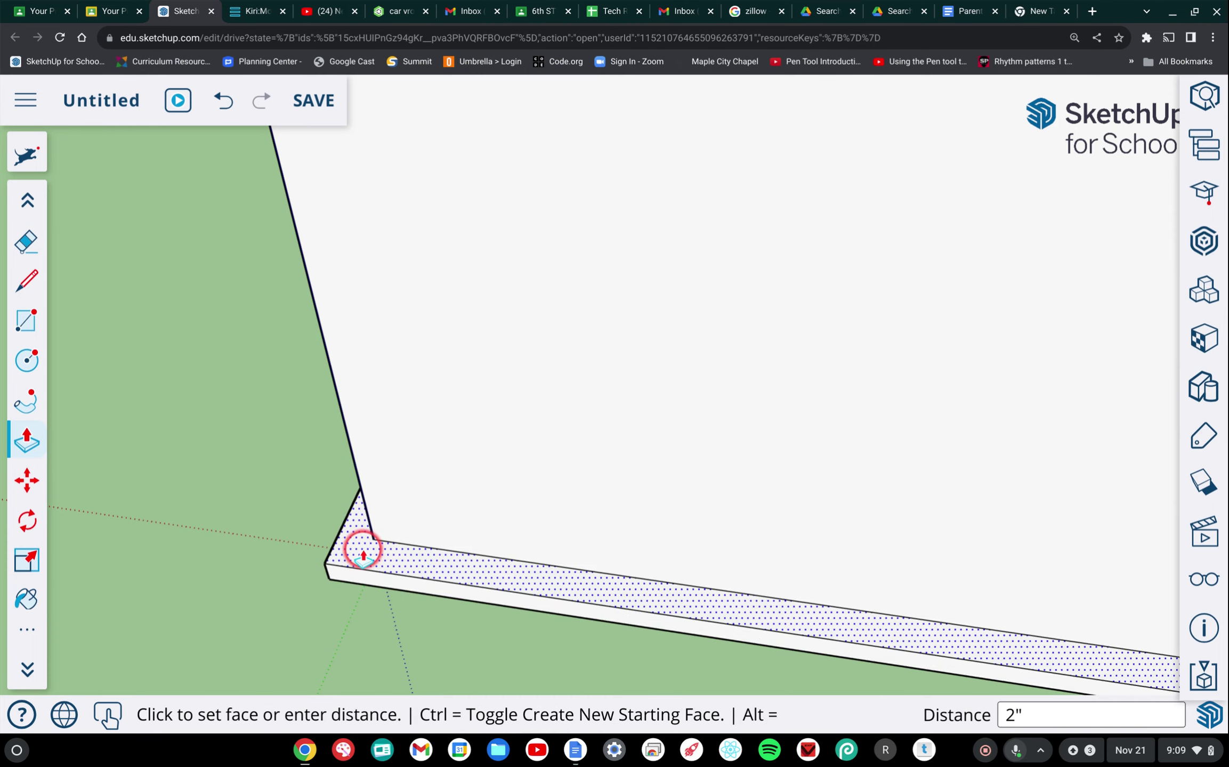
pyautogui.moveTo(363, 555); pyautogui.dragTo(313, 380)
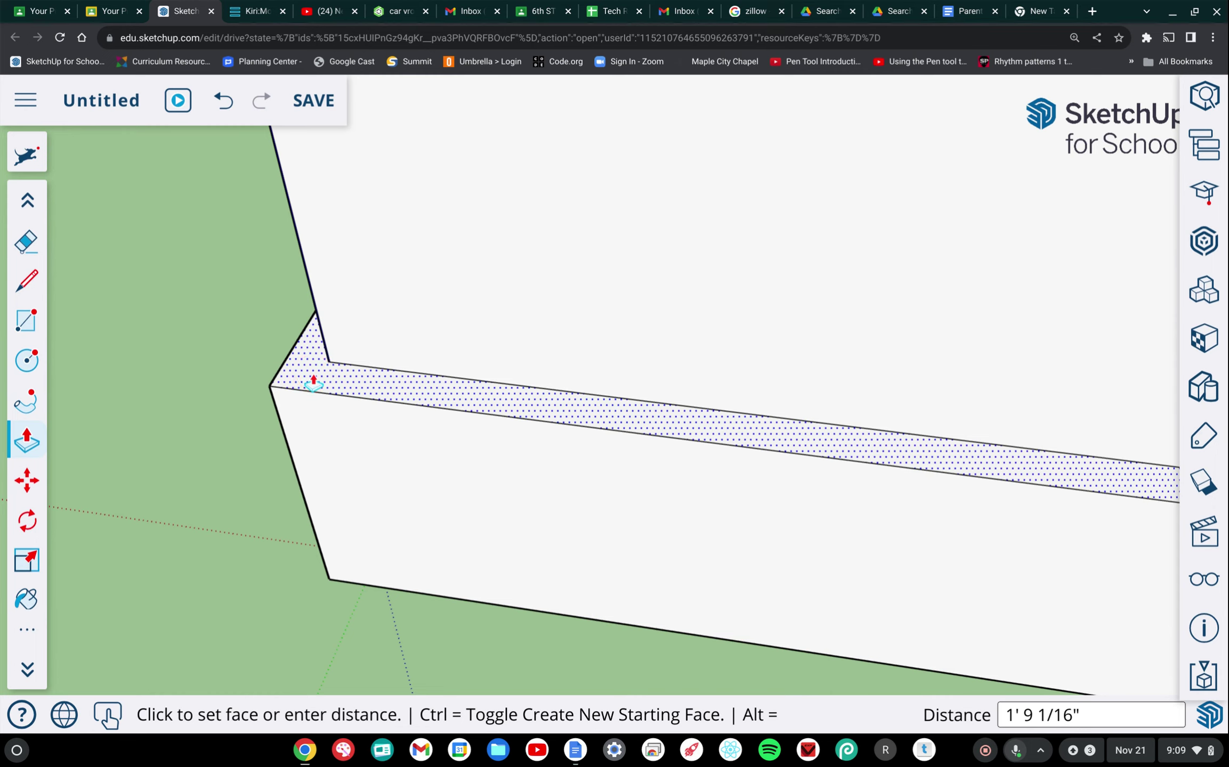
pyautogui.write('2')
pyautogui.press('Return')
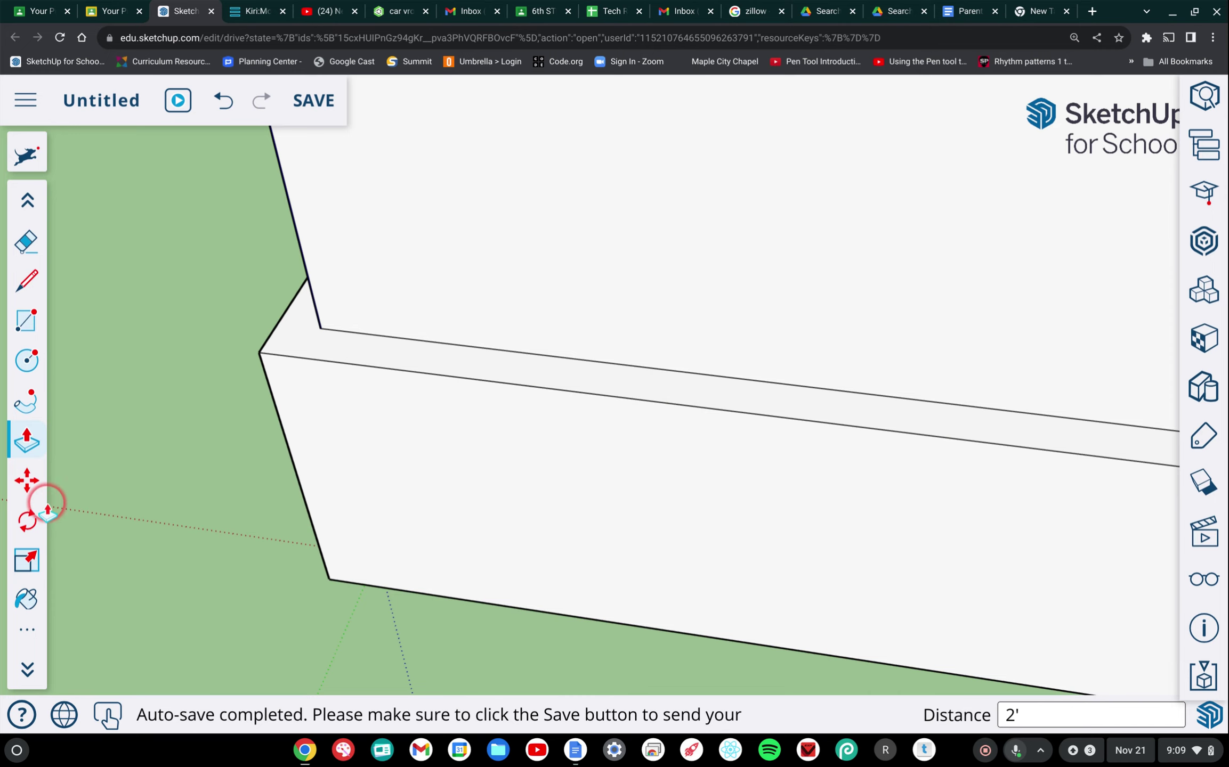
# Zoom to the extents of the model and view the whole box with its base ledge from the front.
pyautogui.click(27, 670)
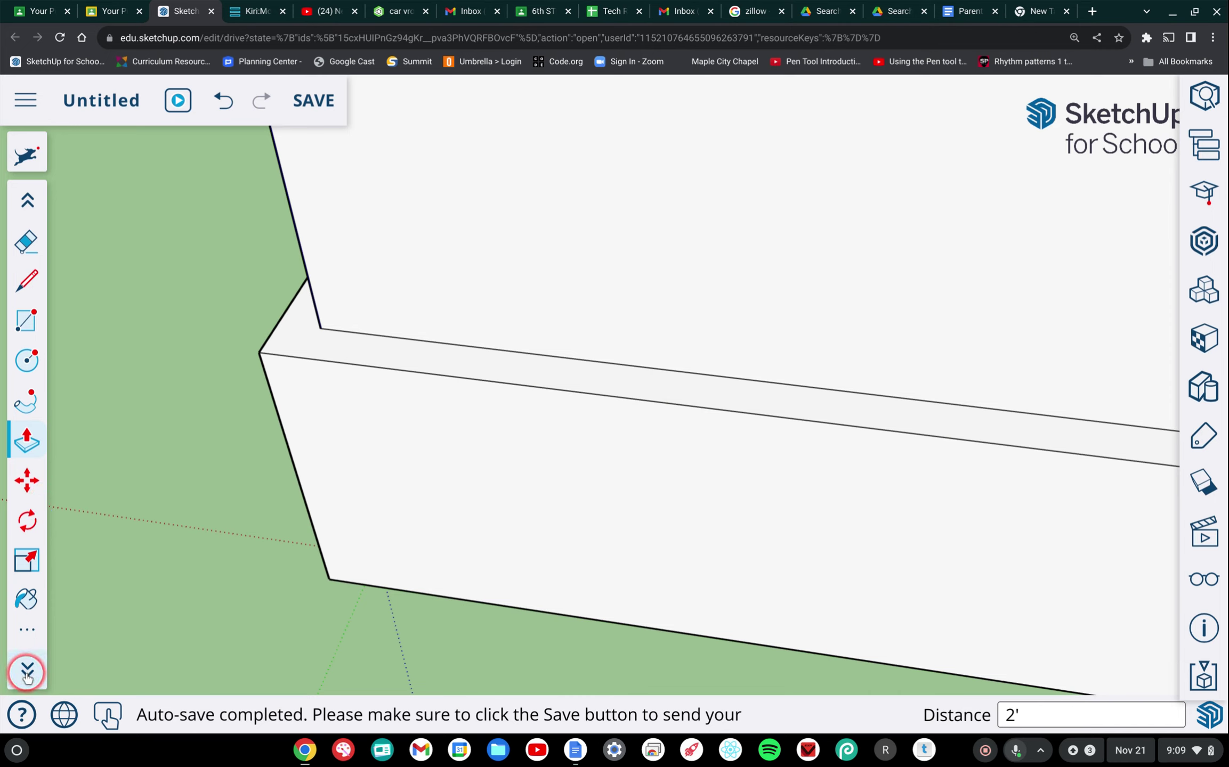
pyautogui.click(27, 673)
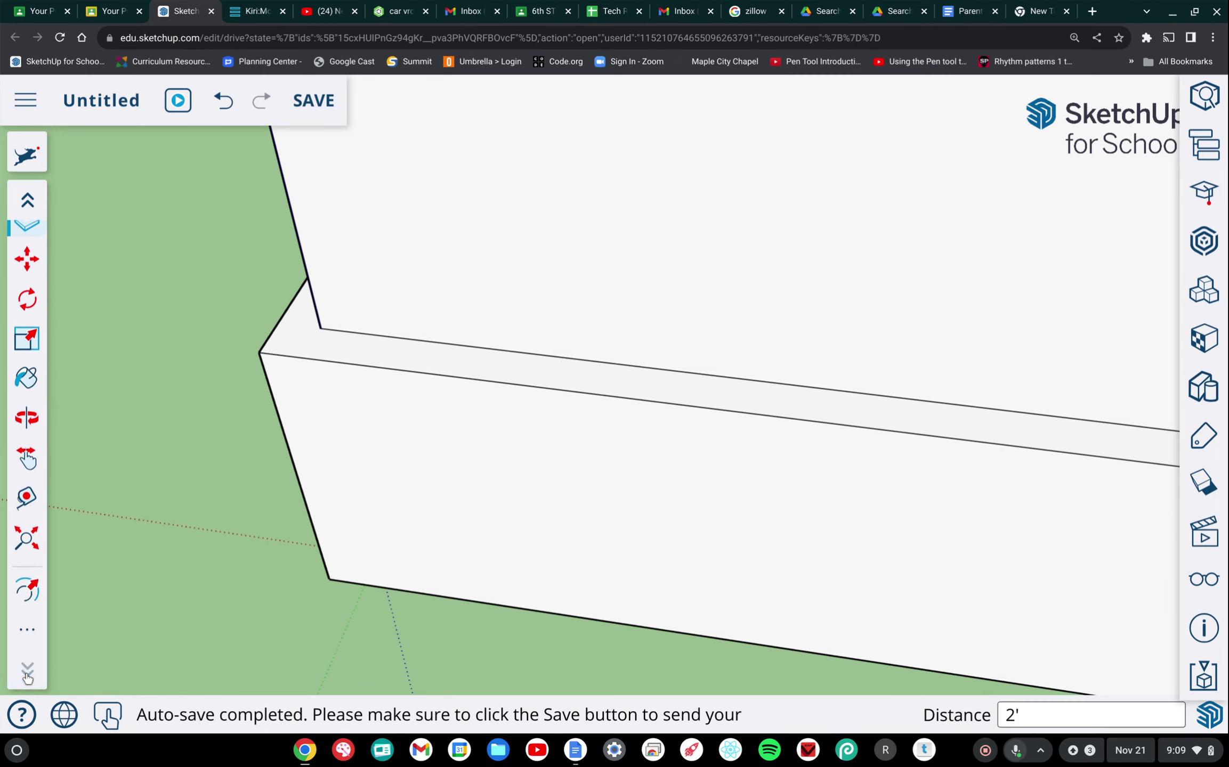
pyautogui.click(28, 537)
pyautogui.click(29, 539)
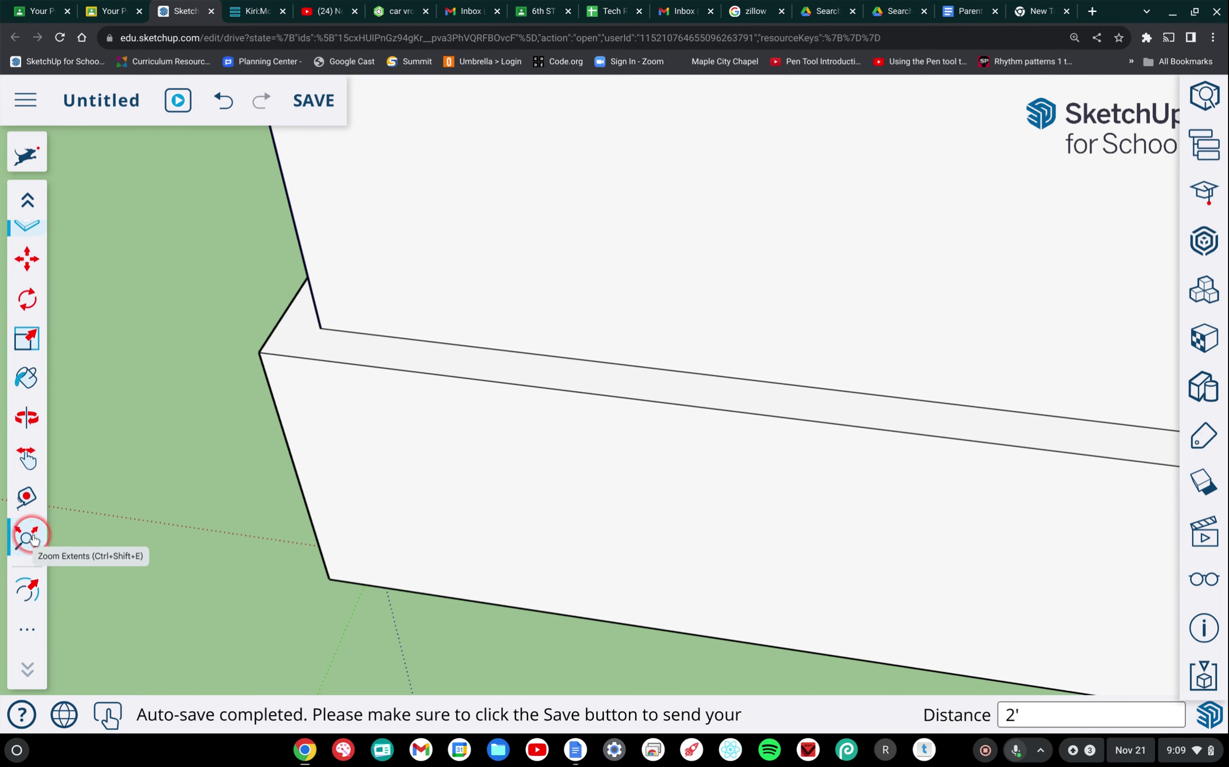
pyautogui.click(29, 539)
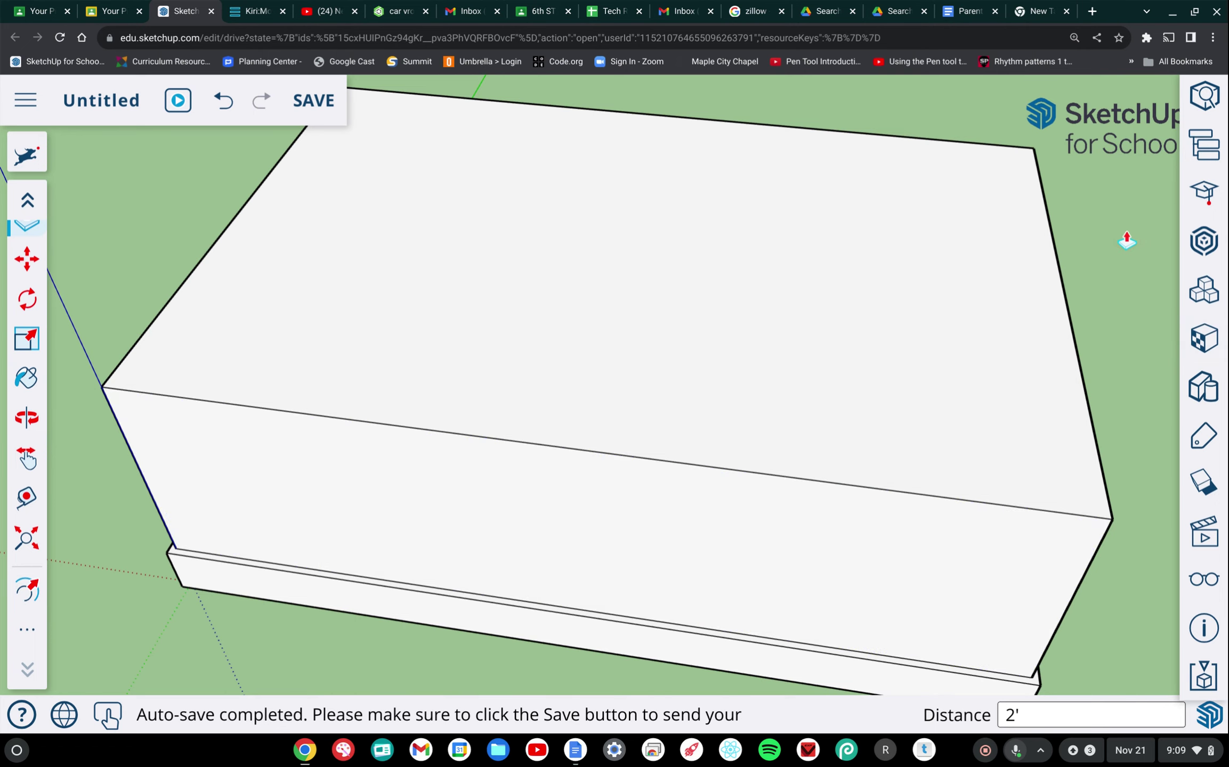
pyautogui.hscroll(-8, 1127, 241)
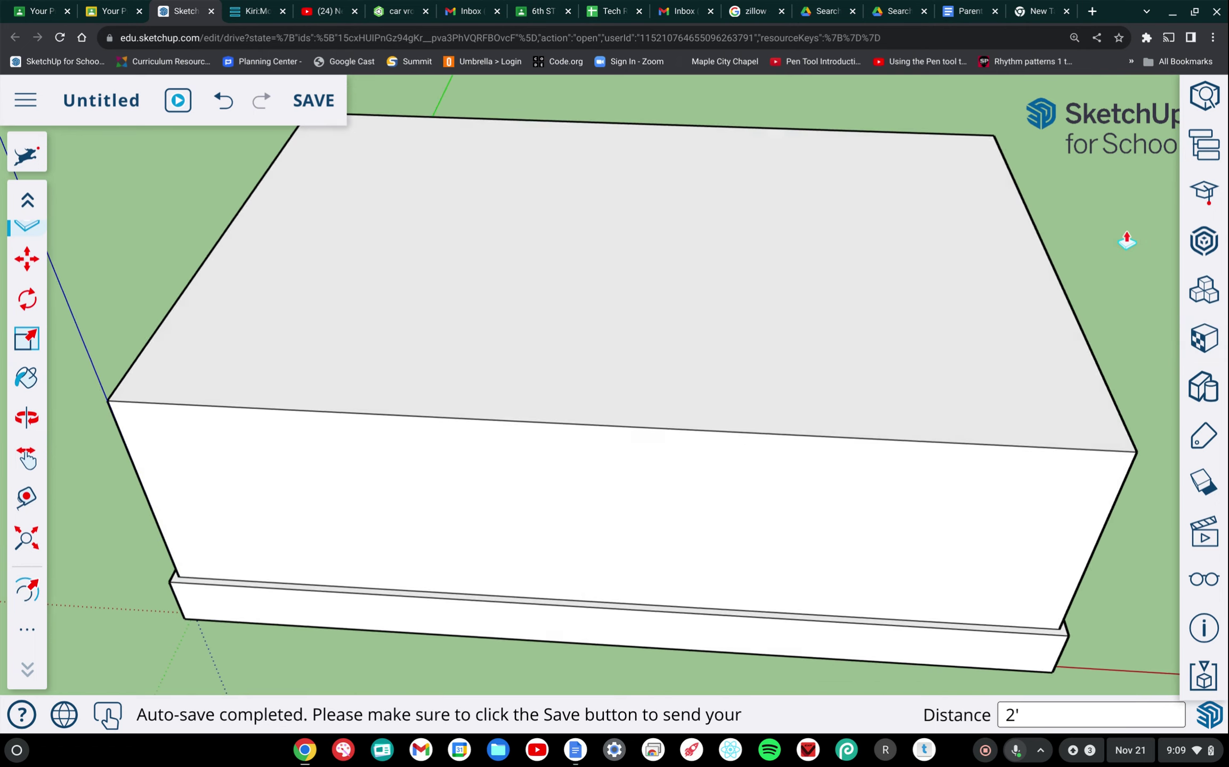
pyautogui.hscroll(-2, 1126, 241)
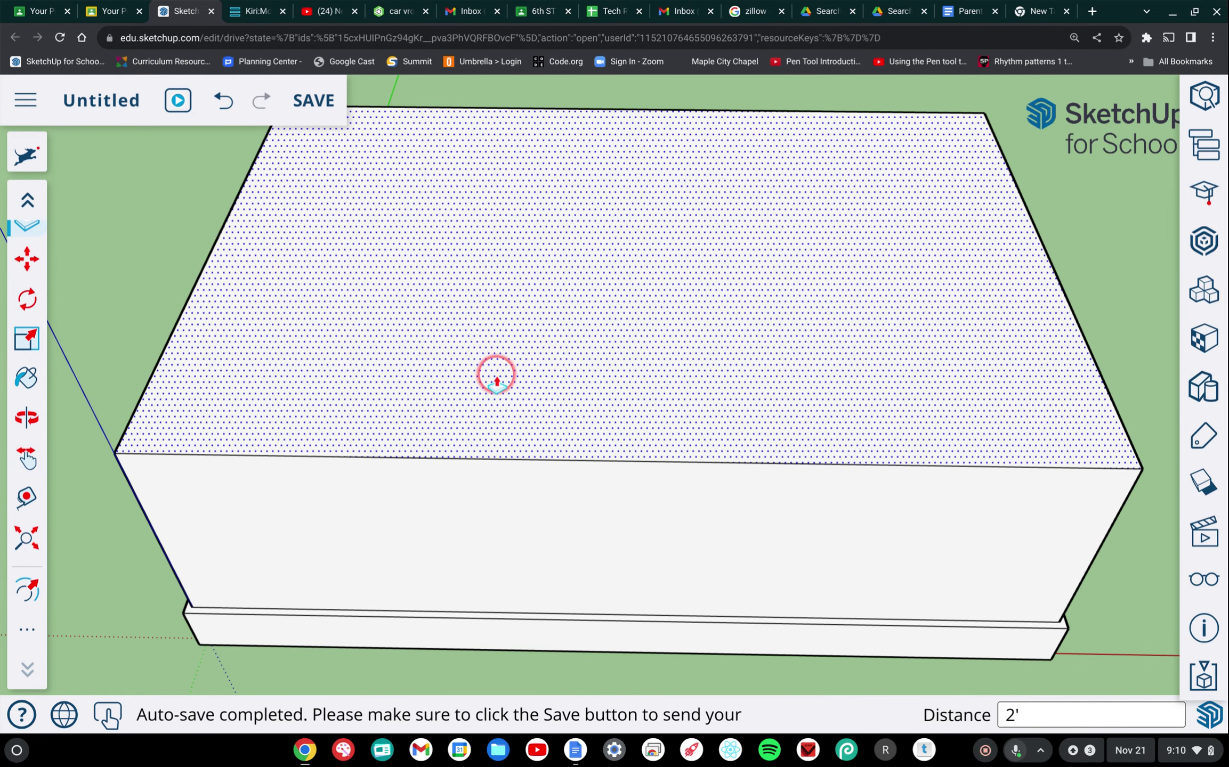
# Offset the outline of the box's top face outward by 3".
pyautogui.click(28, 586)
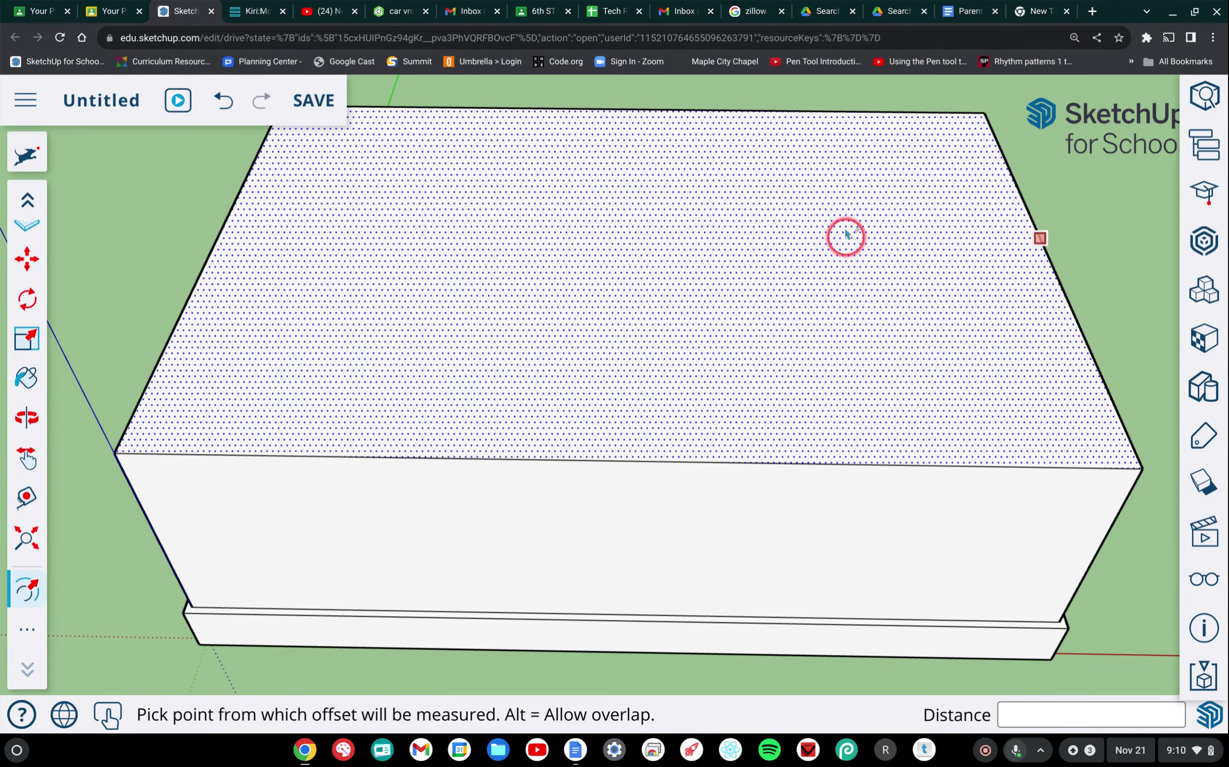
pyautogui.click(593, 299)
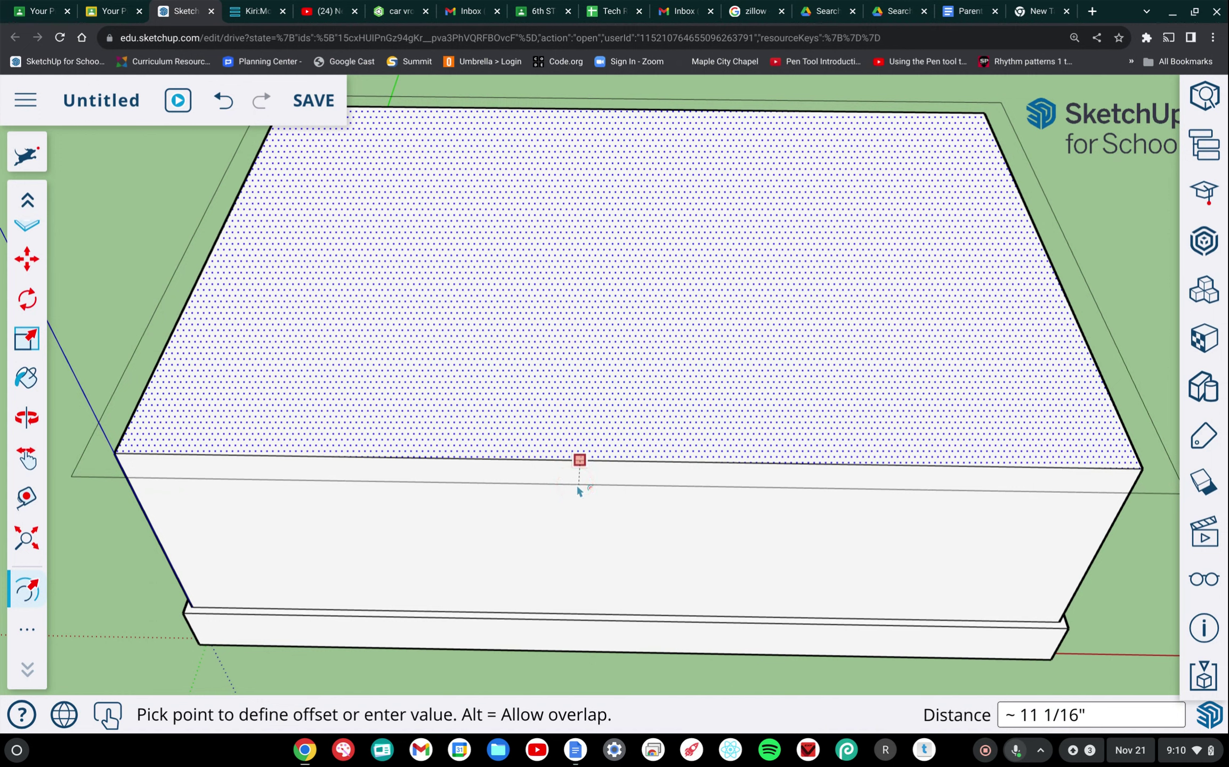
pyautogui.write('3')
pyautogui.press('Return')
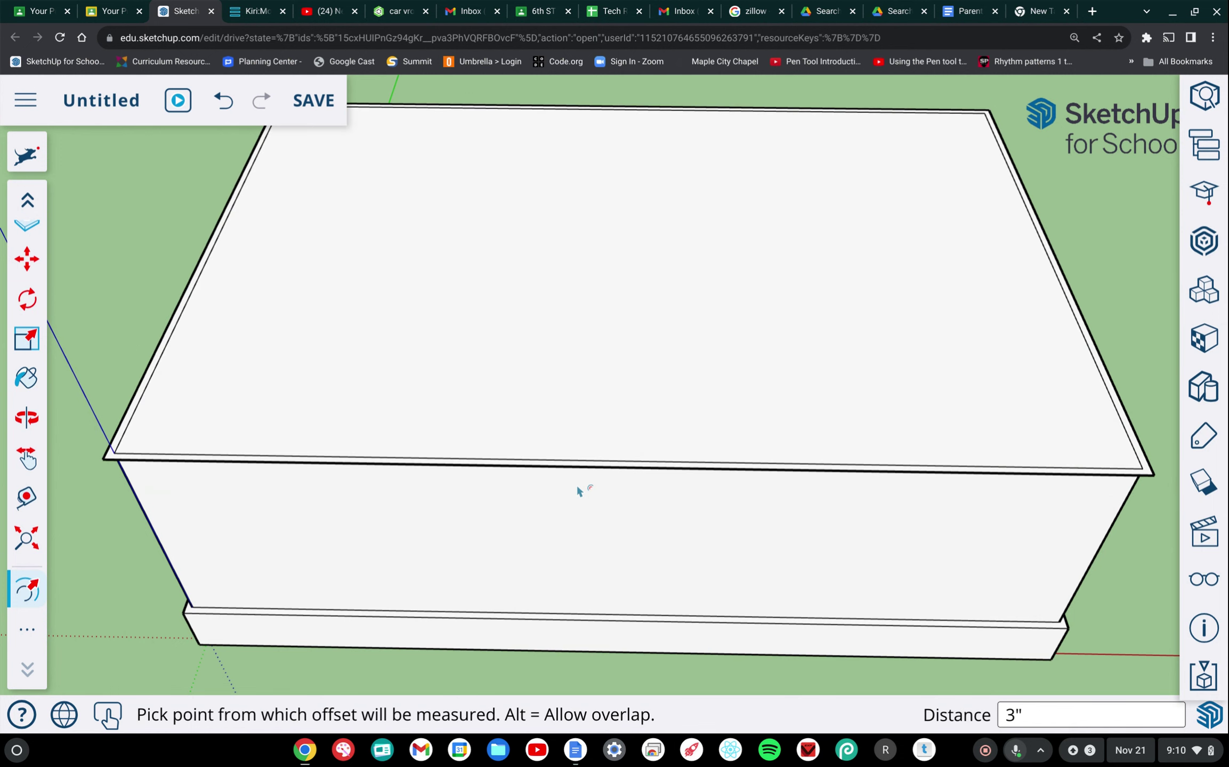
# Pull the narrow 3" rim around the box's top face up 2' with Push/Pull.
pyautogui.scroll(2, 577, 487)
pyautogui.scroll(-4, 577, 487)
pyautogui.scroll(-3, 576, 484)
pyautogui.click(173, 512)
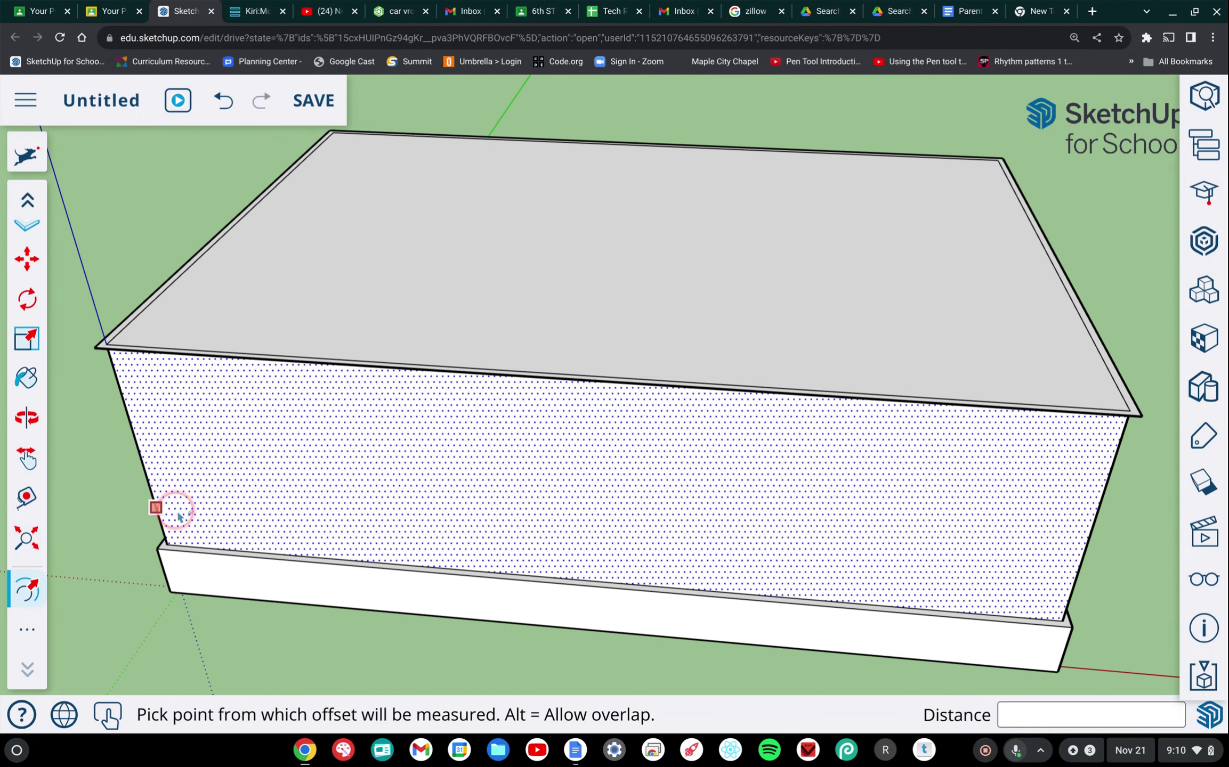
pyautogui.click(3, 365)
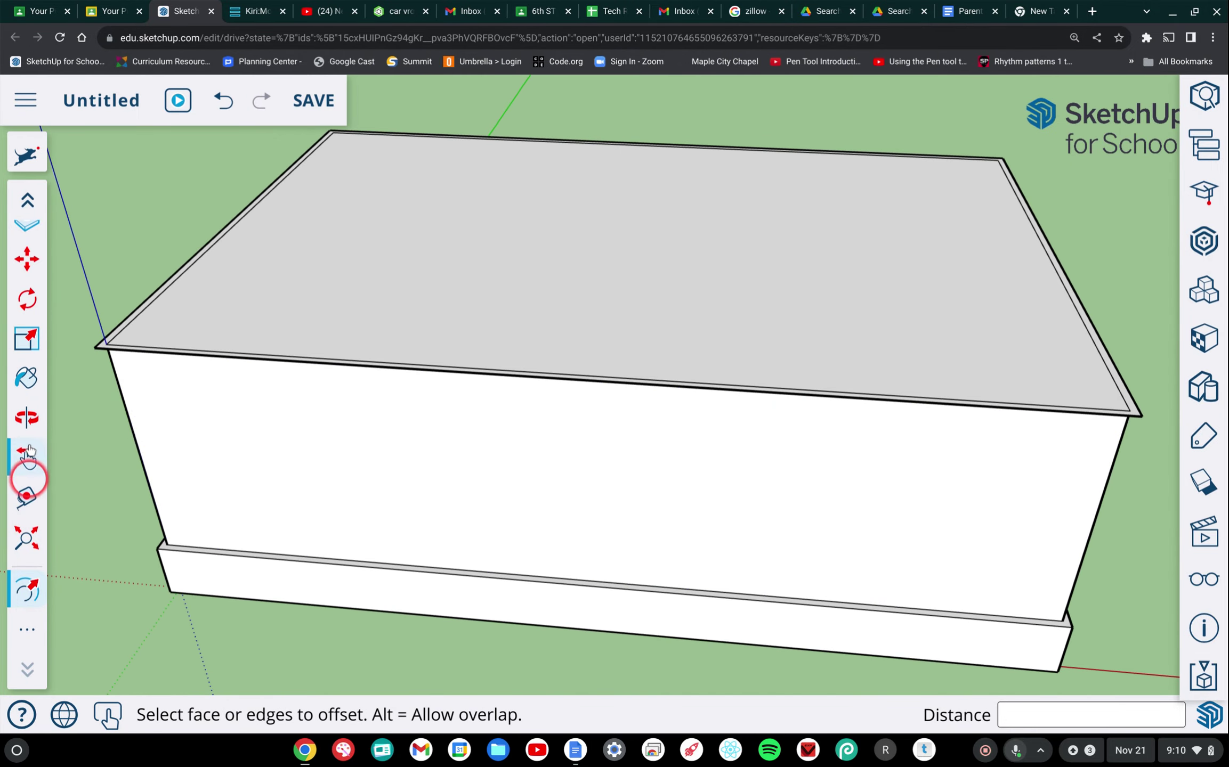
pyautogui.scroll(1, 28, 348)
pyautogui.scroll(2, 27, 348)
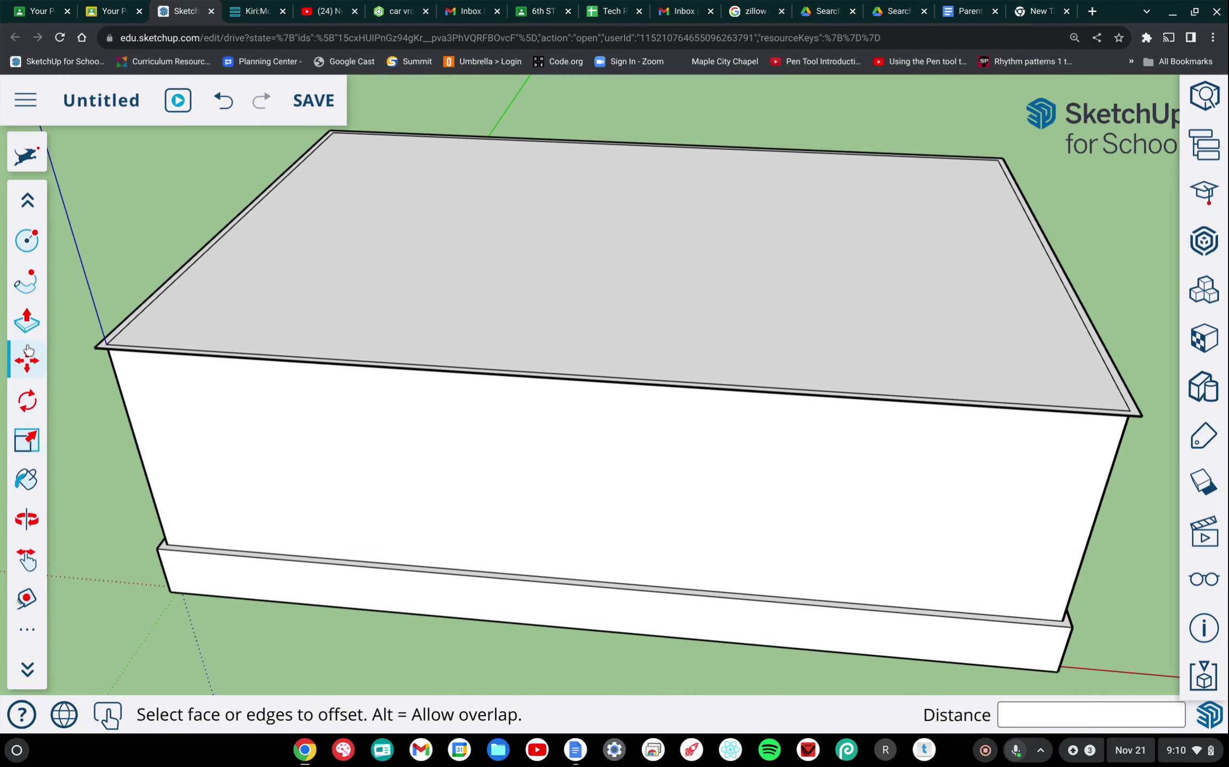
pyautogui.click(28, 326)
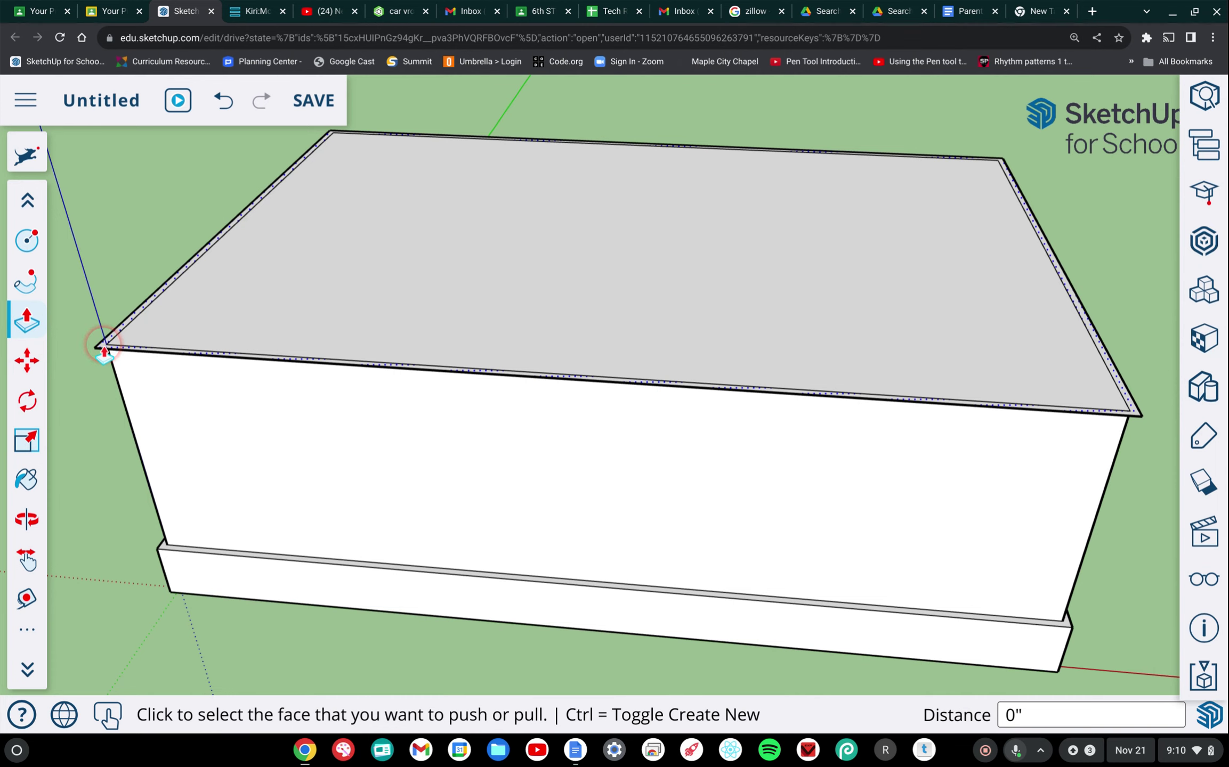
pyautogui.click(104, 352)
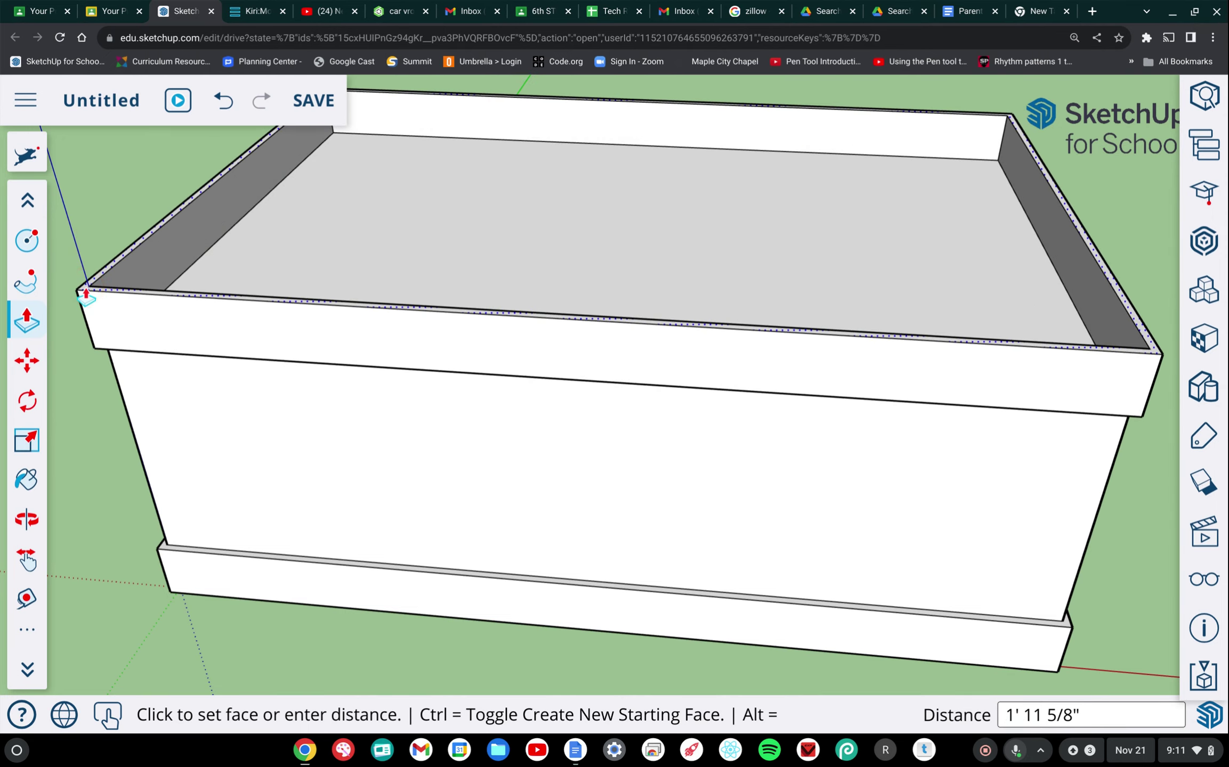
pyautogui.write("2'")
pyautogui.press('Return')
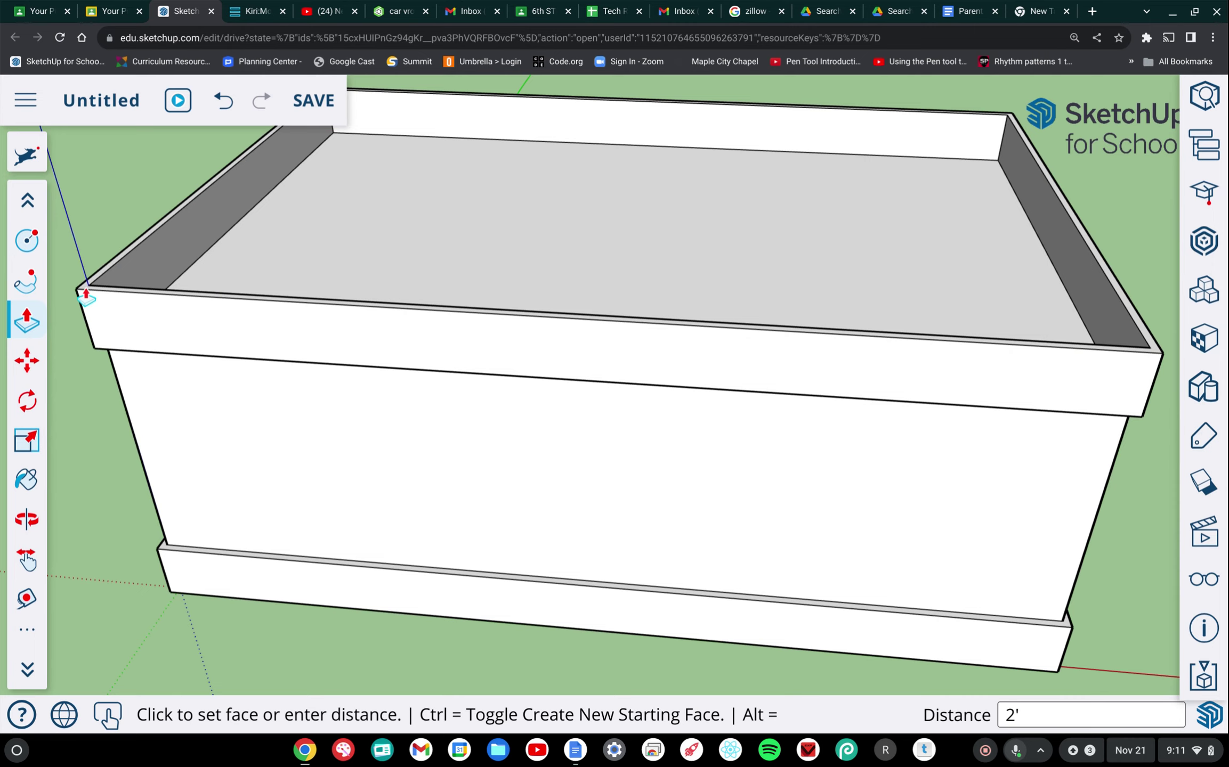
# Draw a 3" line across the top of the front base ledge, from its outer edge's midpoint to its inner edge's midpoint.
pyautogui.scroll(3, 33, 291)
pyautogui.click(29, 323)
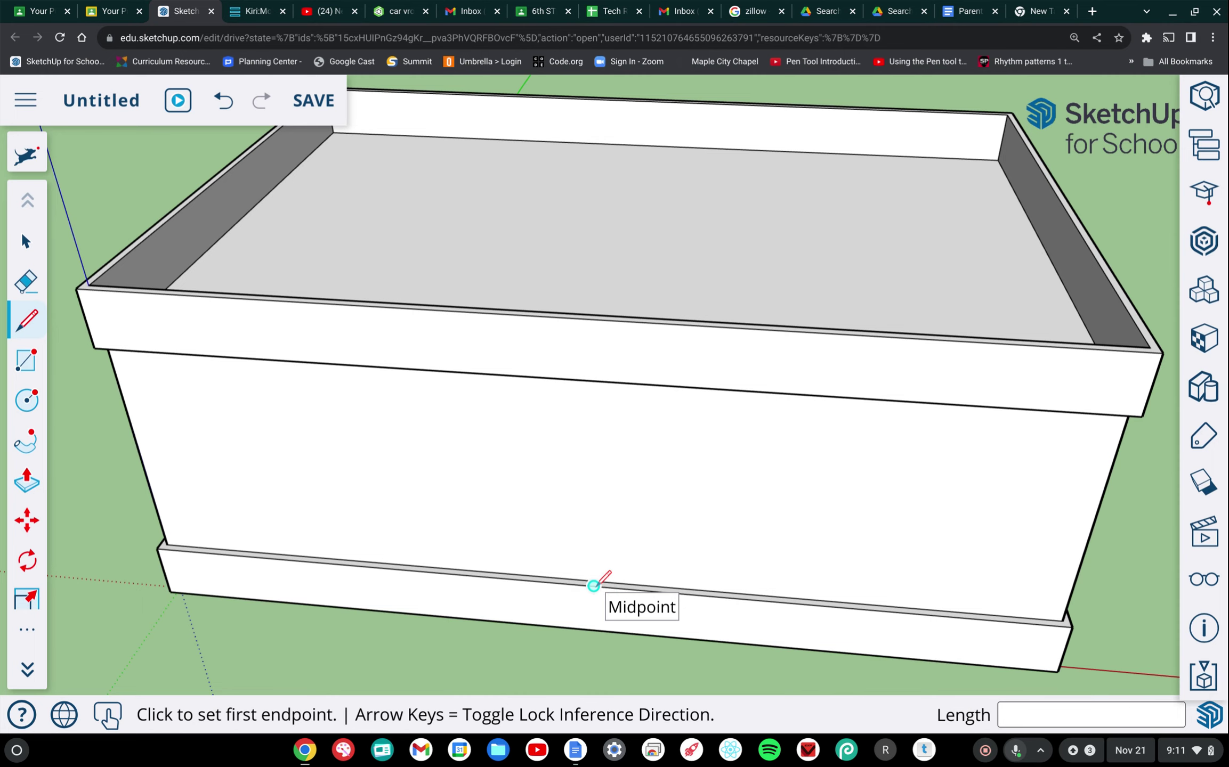
pyautogui.scroll(5, 594, 585)
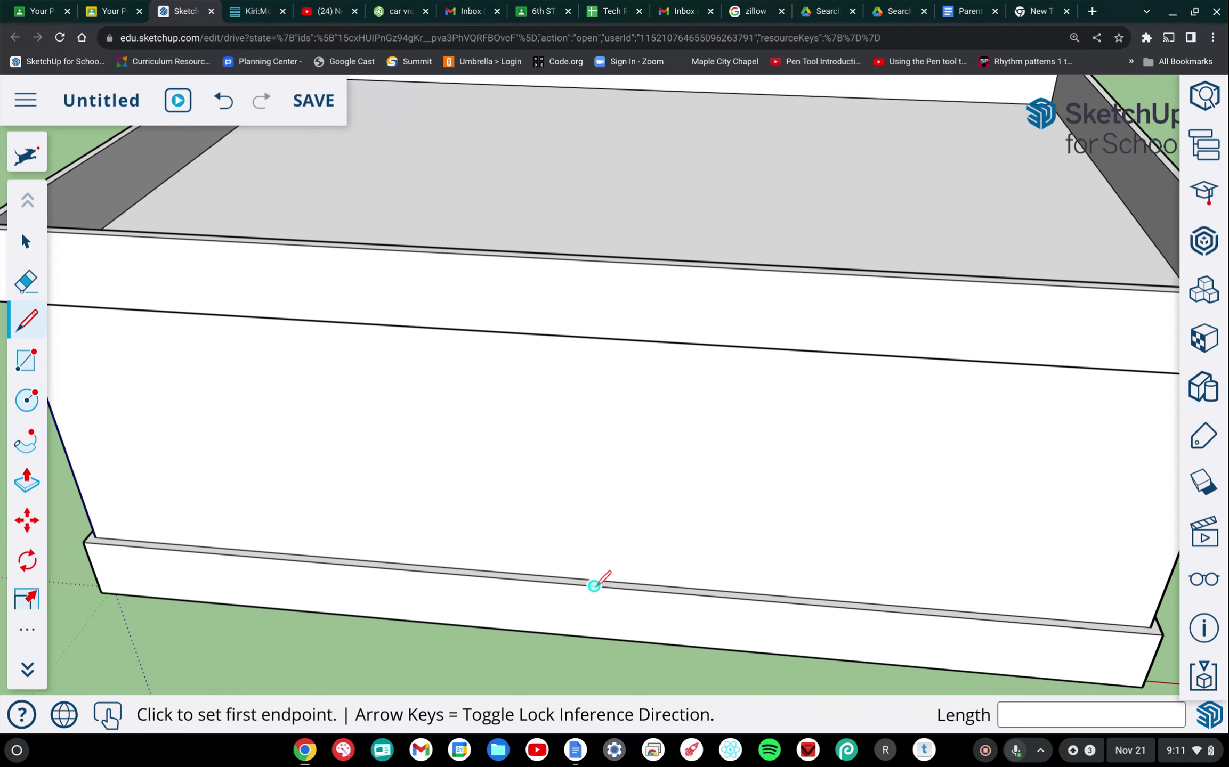
pyautogui.scroll(5, 594, 585)
pyautogui.scroll(5, 595, 585)
pyautogui.scroll(1, 594, 585)
pyautogui.click(594, 585)
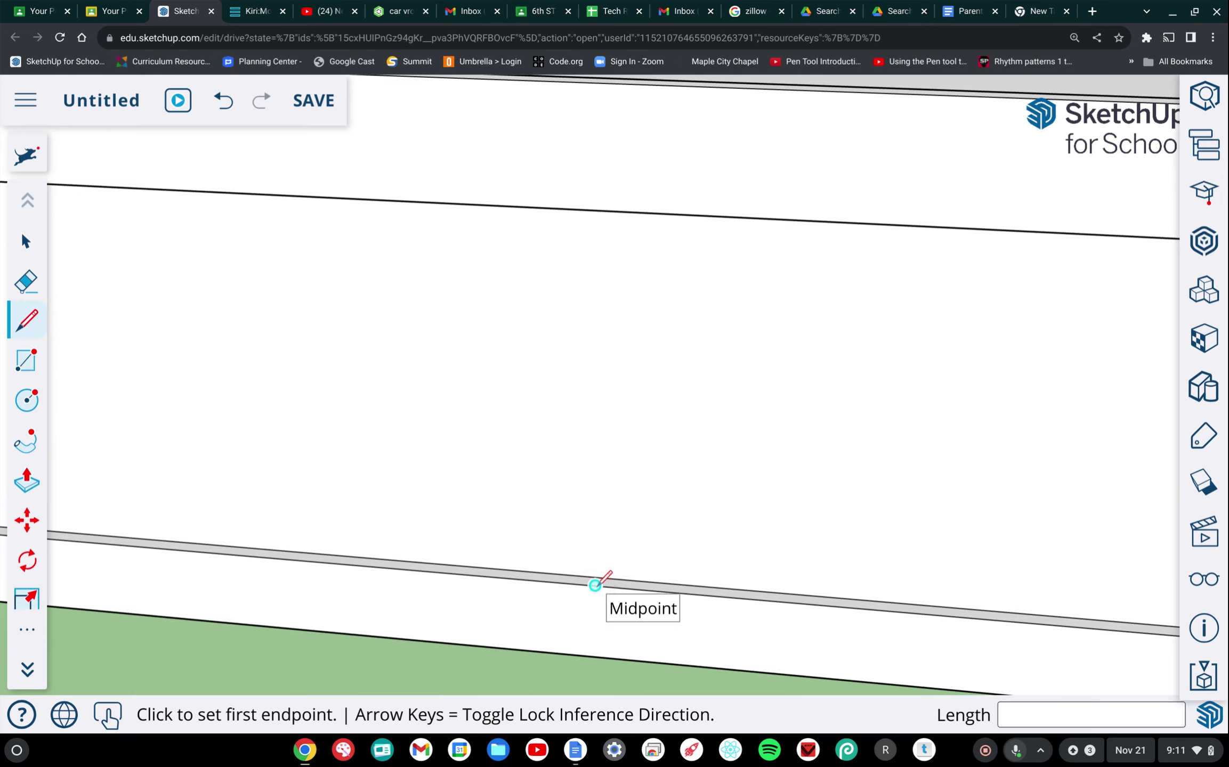
pyautogui.click(595, 585)
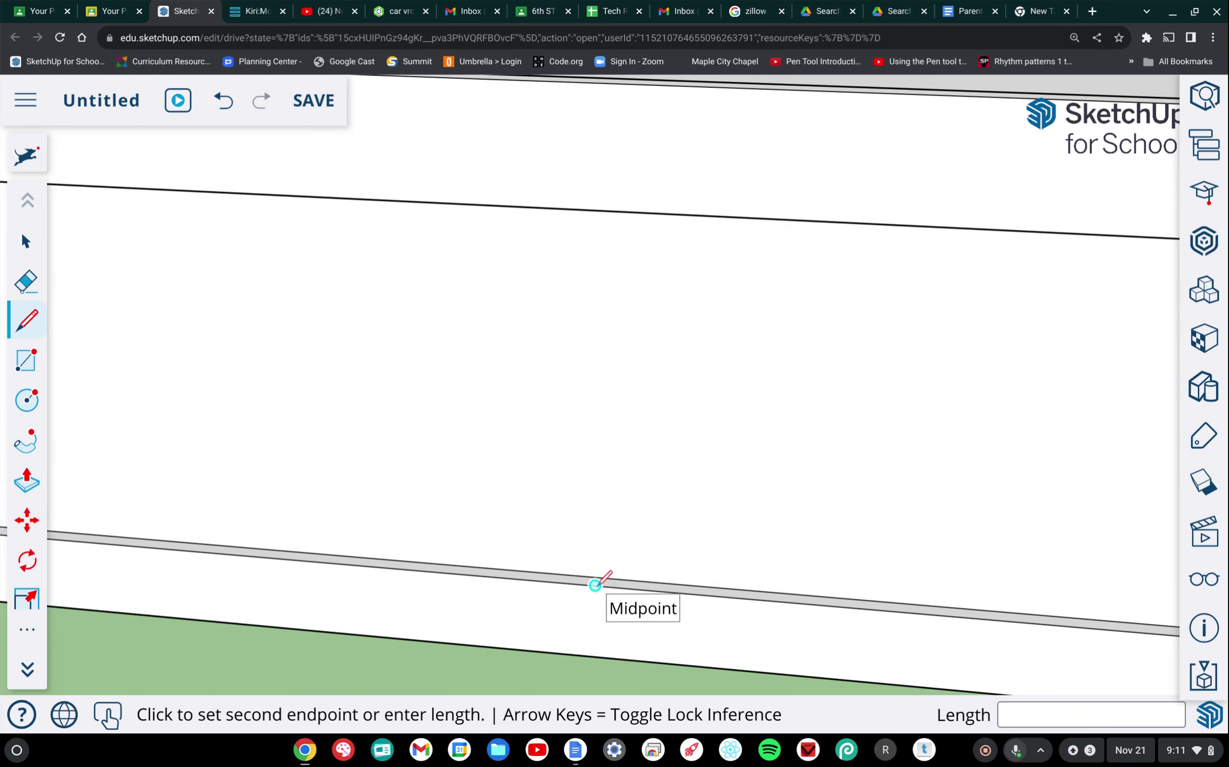
pyautogui.click(596, 578)
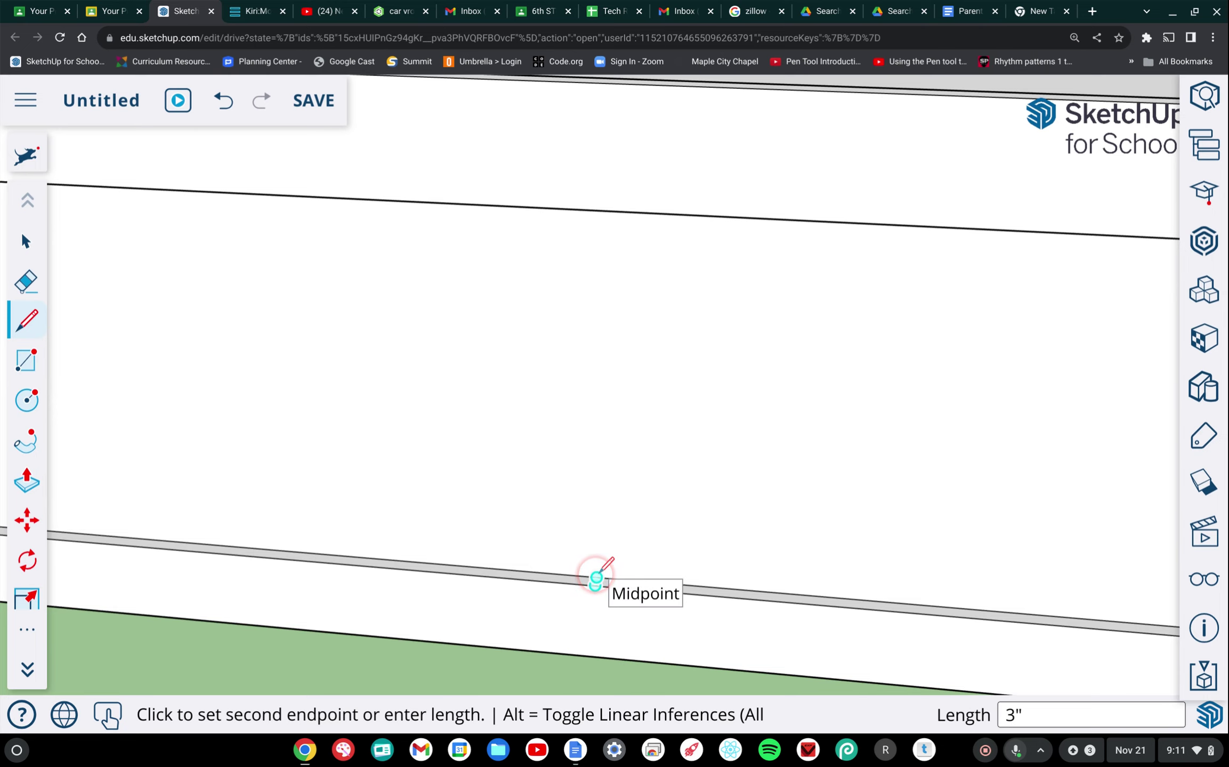
pyautogui.scroll(3, 596, 578)
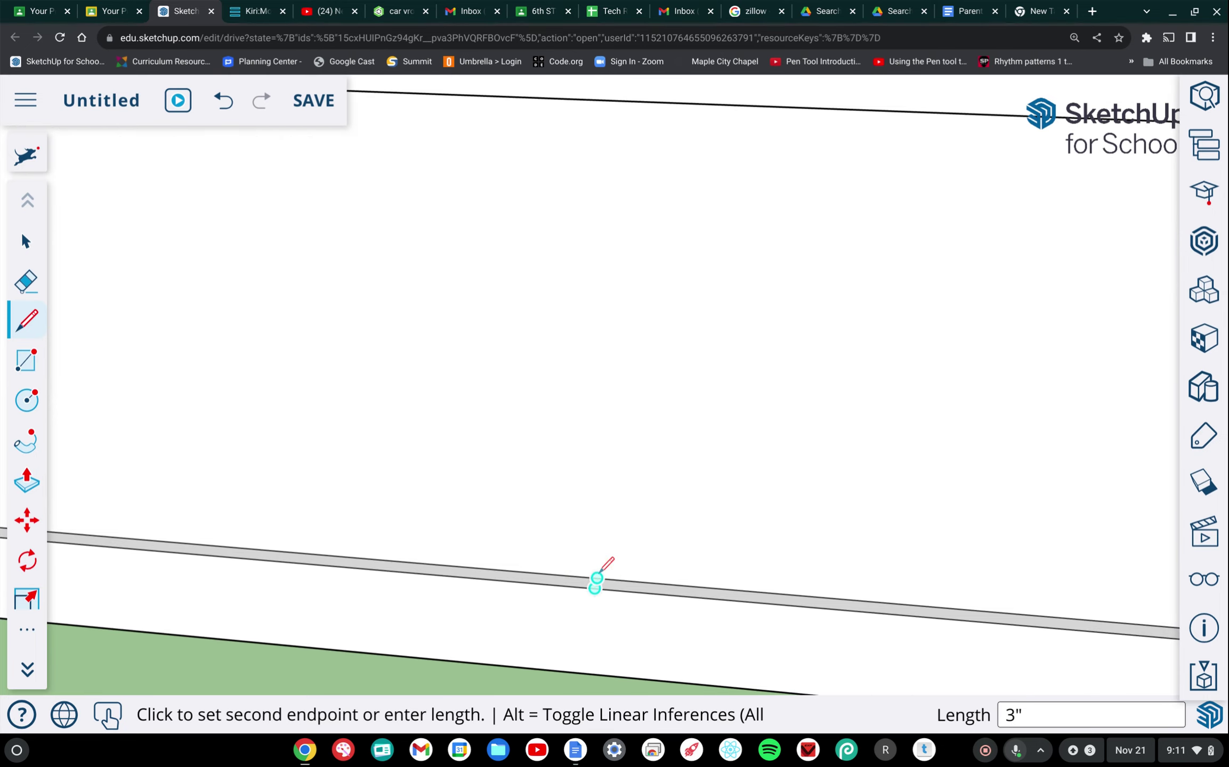
pyautogui.click(597, 579)
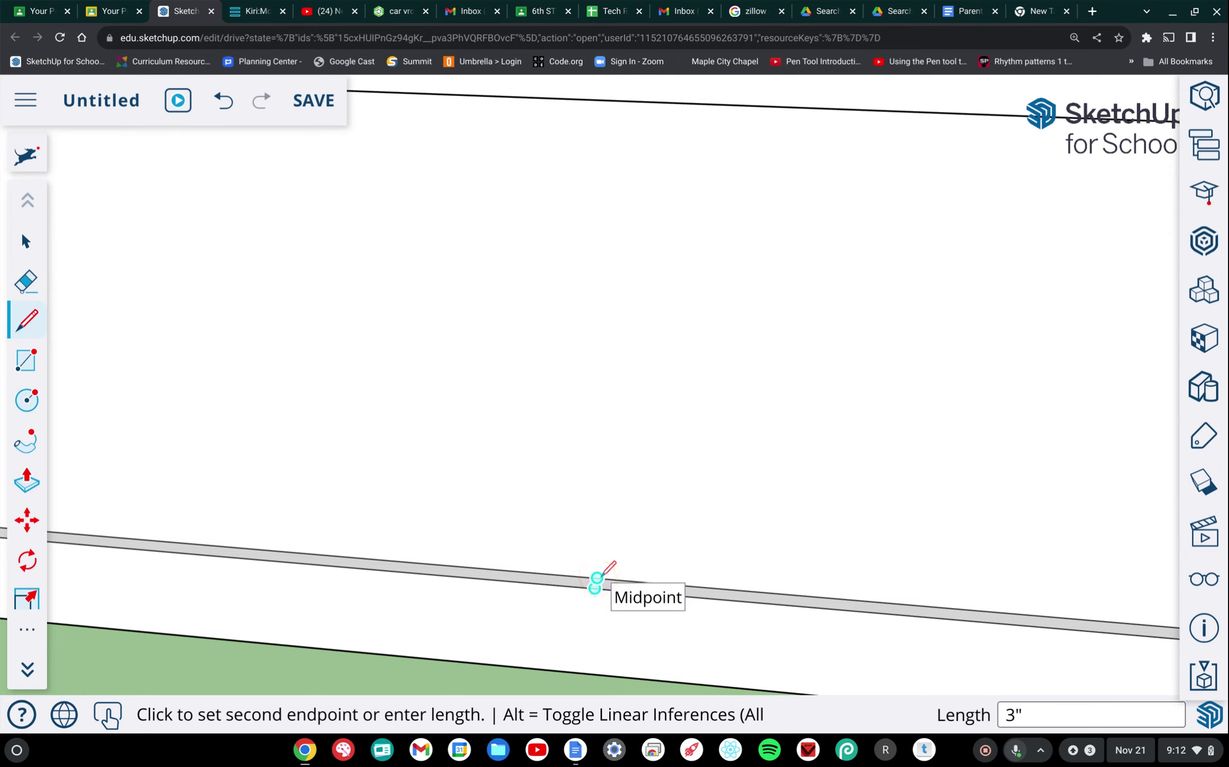
pyautogui.click(597, 579)
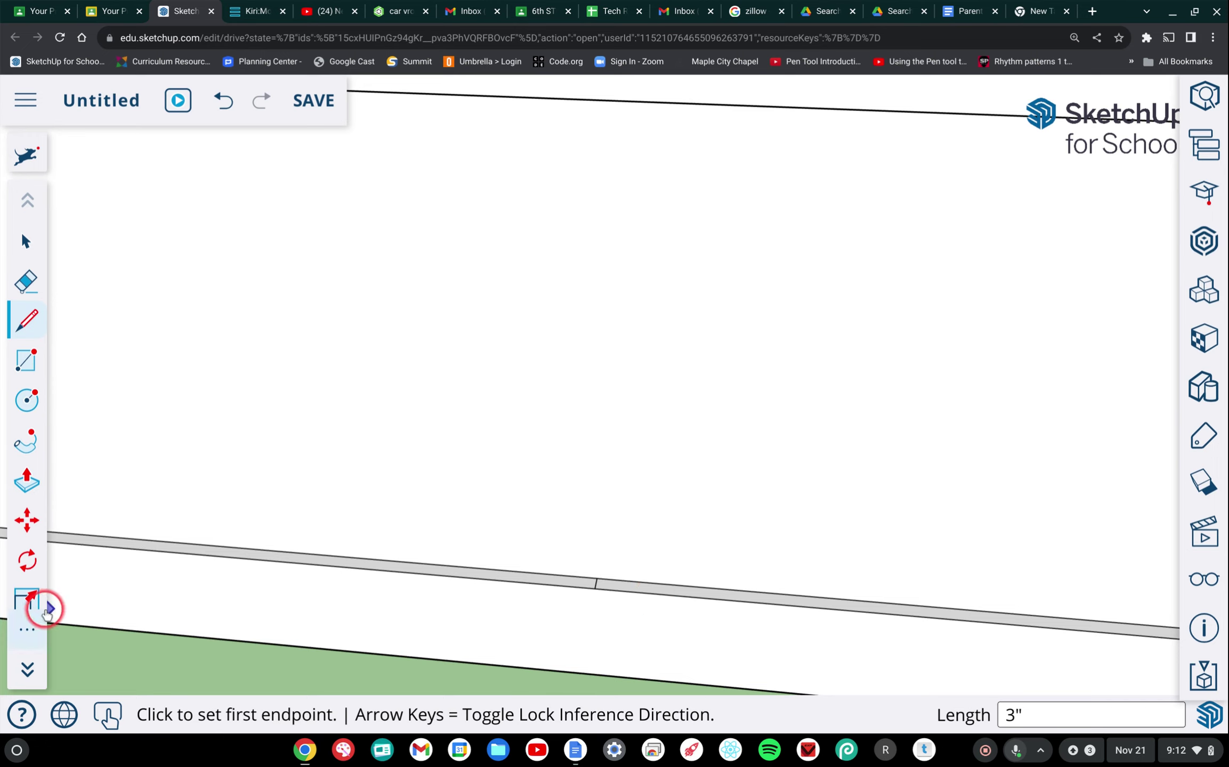
# Zoom out from the ledge's midpoint line to view the whole building with its raised top rim.
pyautogui.click(28, 669)
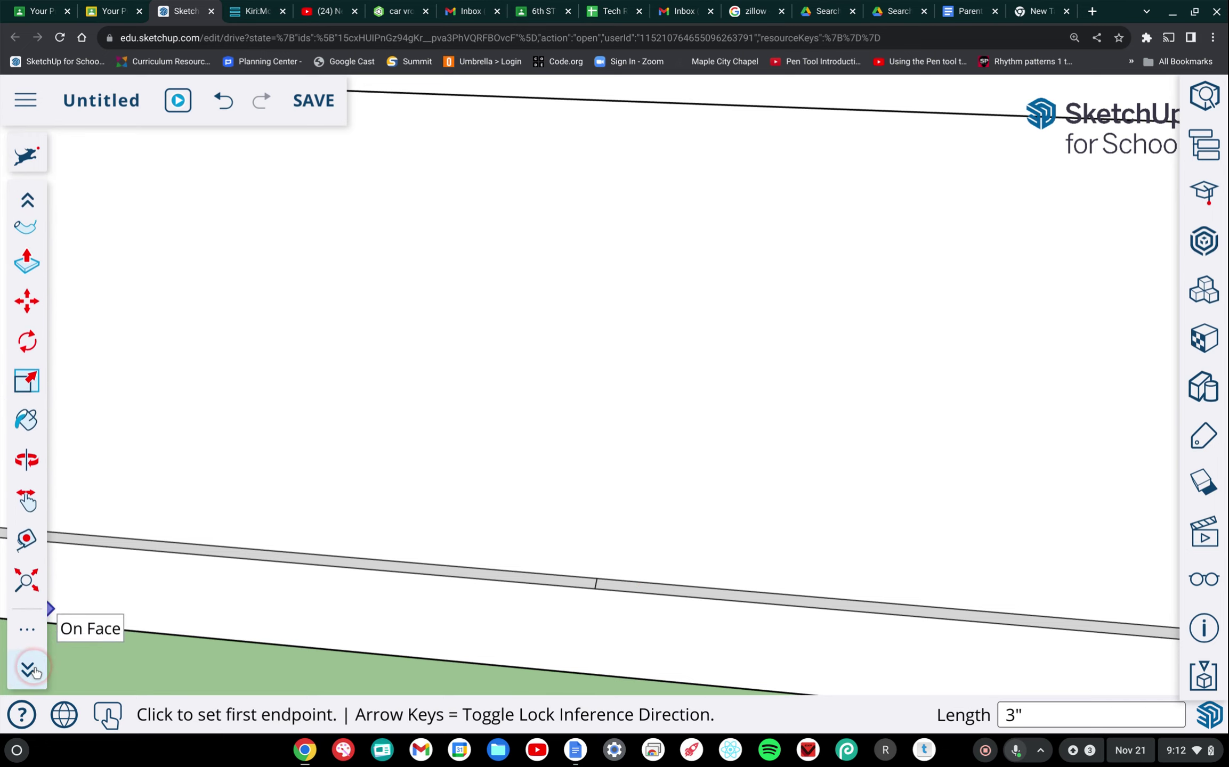
pyautogui.click(39, 534)
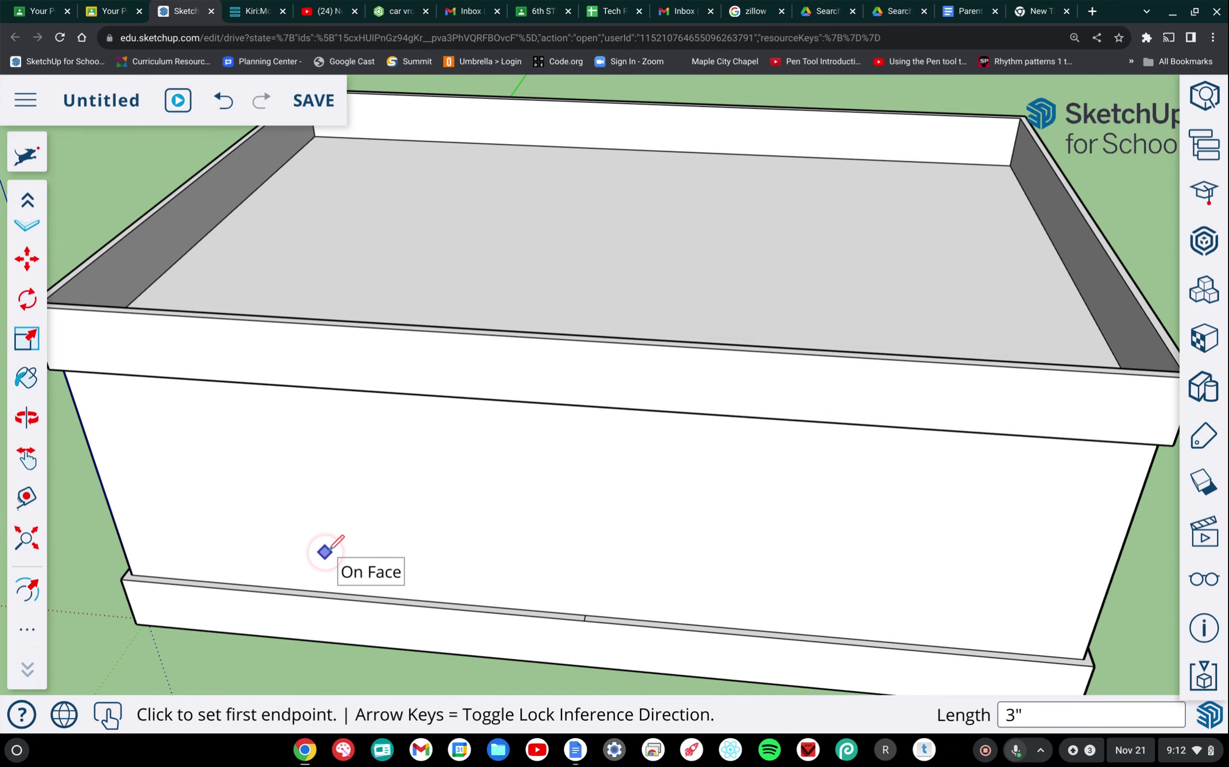
pyautogui.scroll(-3, 324, 552)
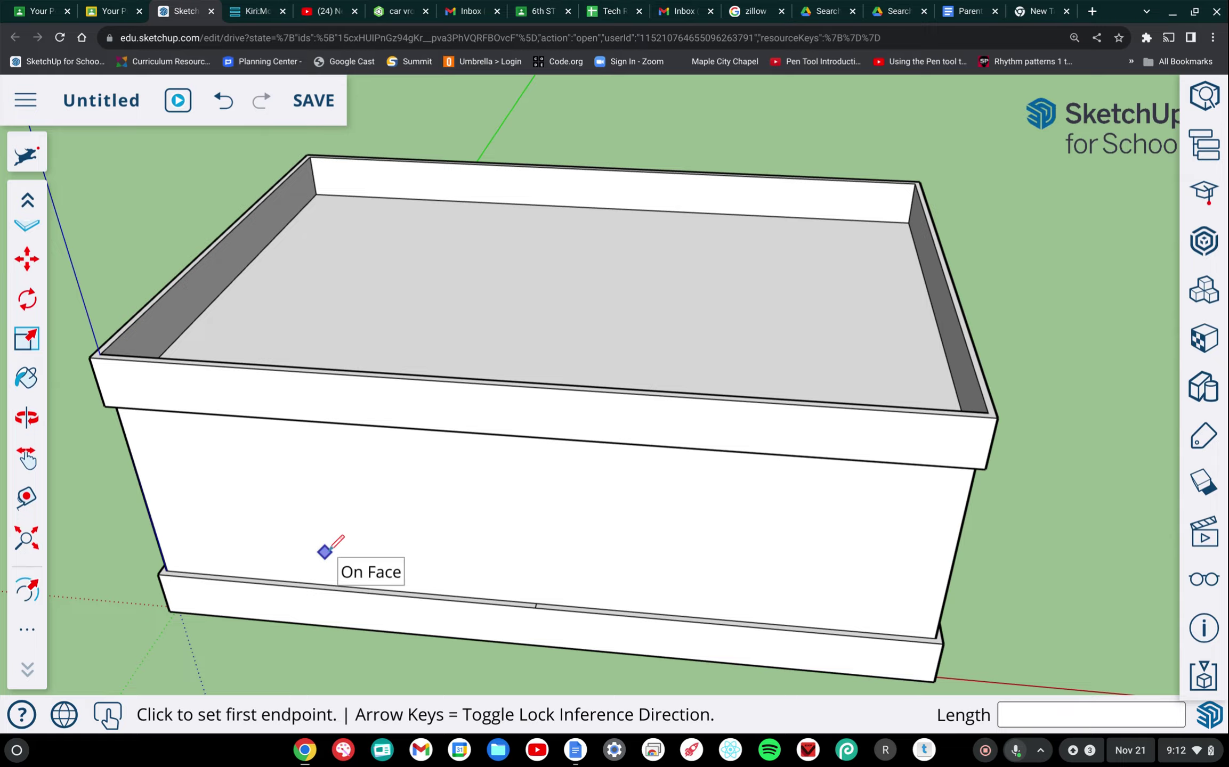
pyautogui.scroll(-4, 325, 552)
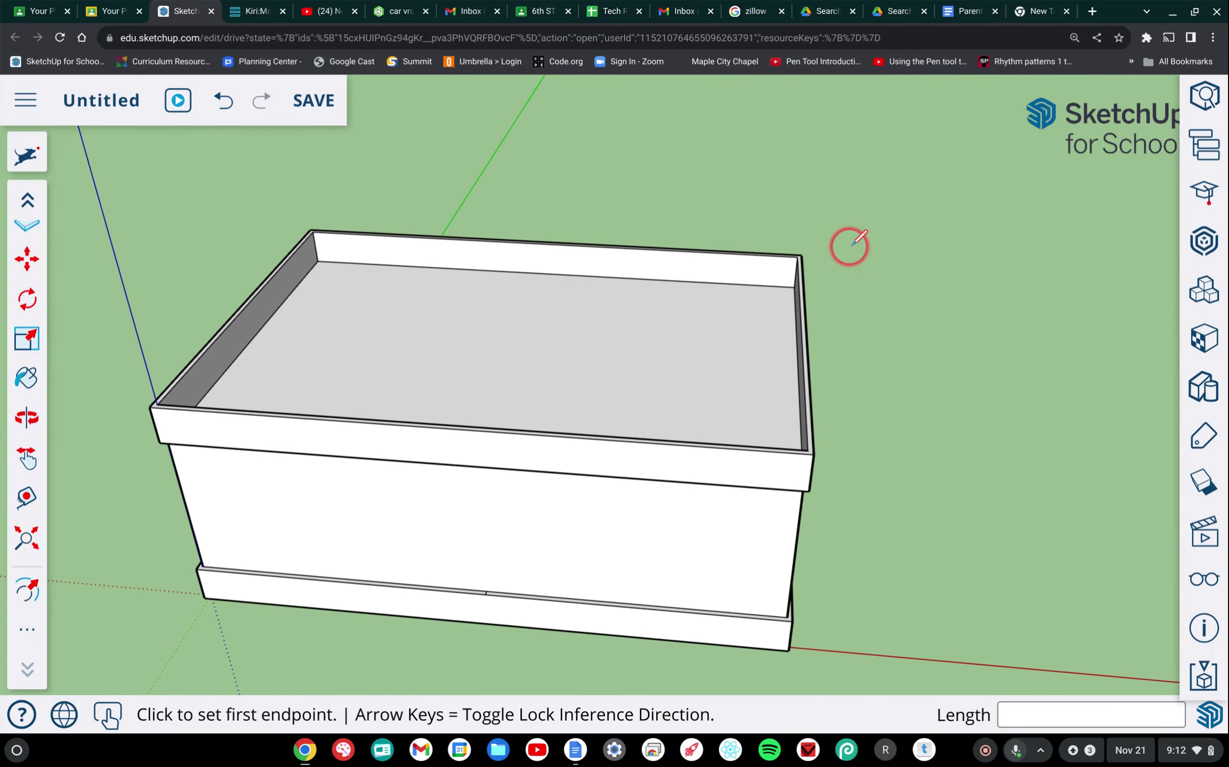